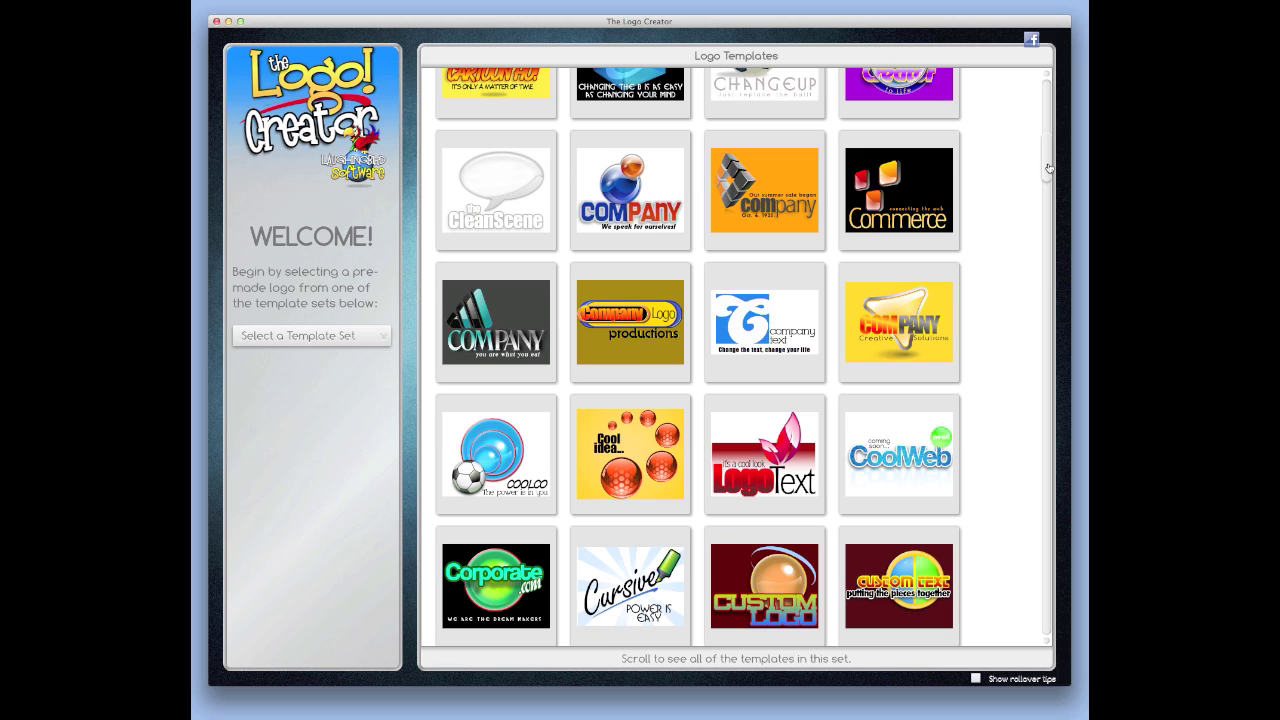
Browse the template list and open the Go Green template for editing.
scroll(1046, 170, down, 3)
drag(1048, 178, 1046, 220)
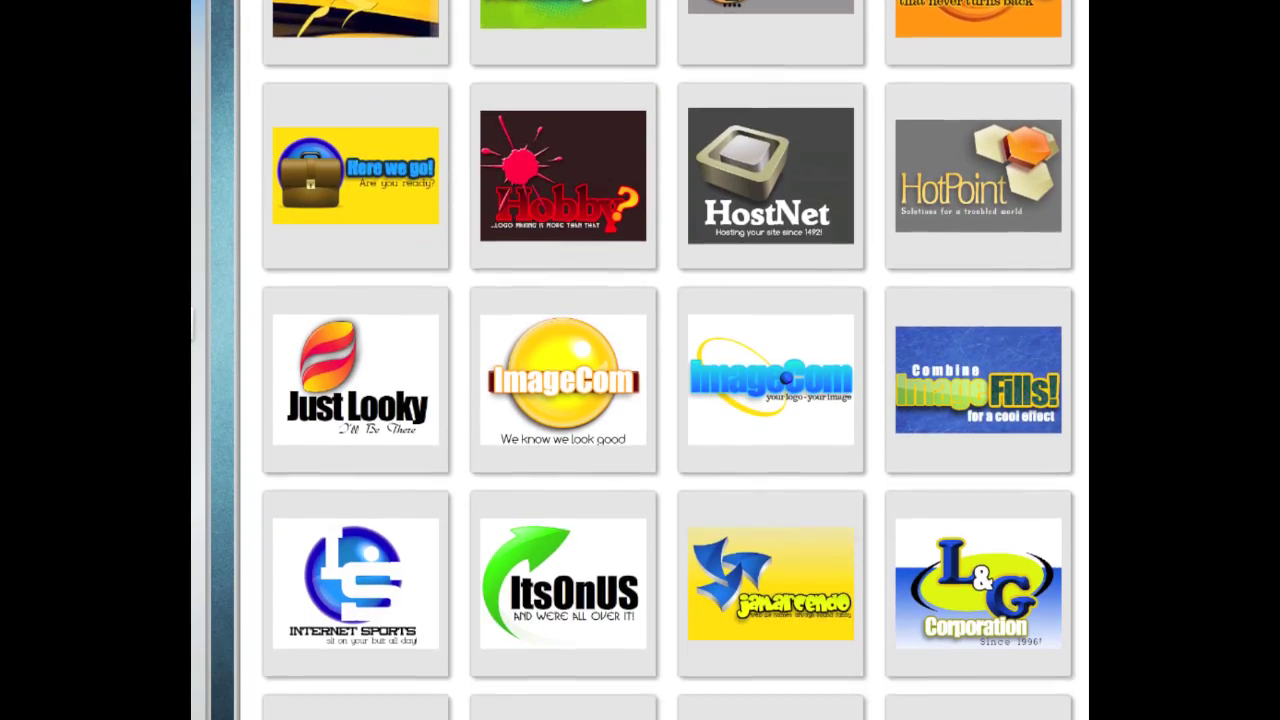
scroll(668, 360, down, 1)
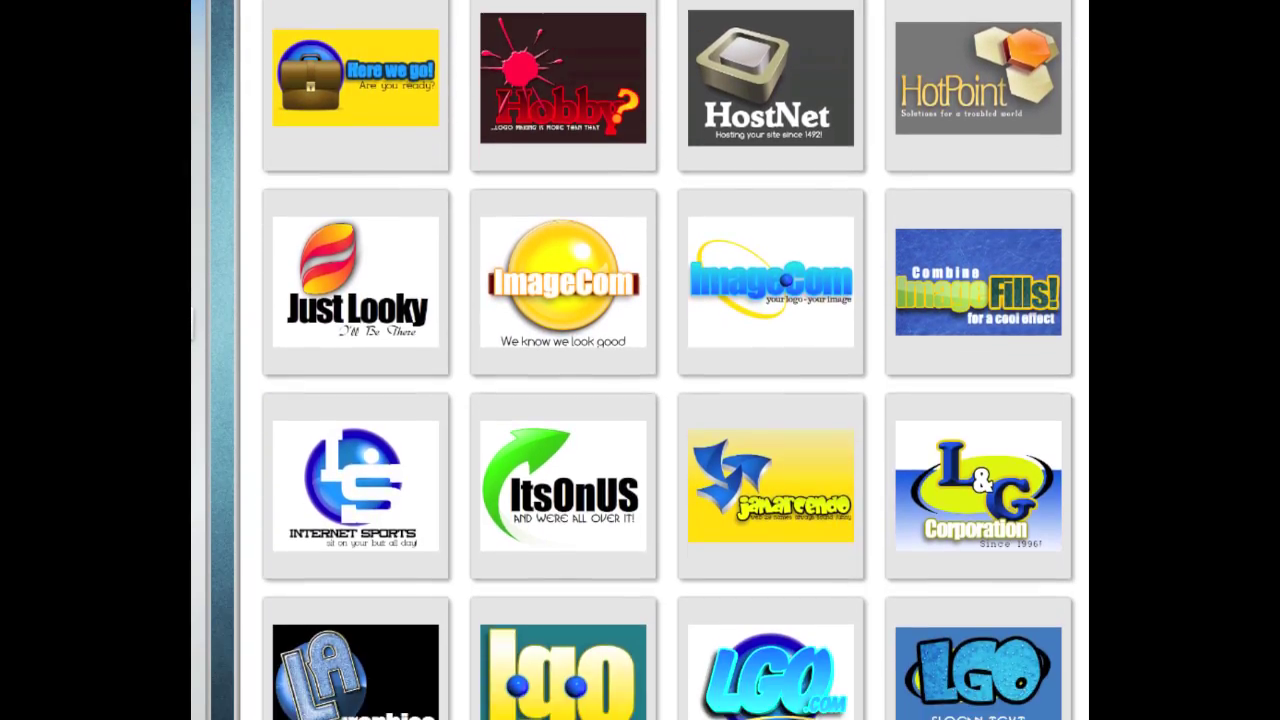
scroll(668, 360, down, 2)
scroll(668, 360, down, 1)
scroll(668, 360, down, 1)
scroll(668, 360, down, 2)
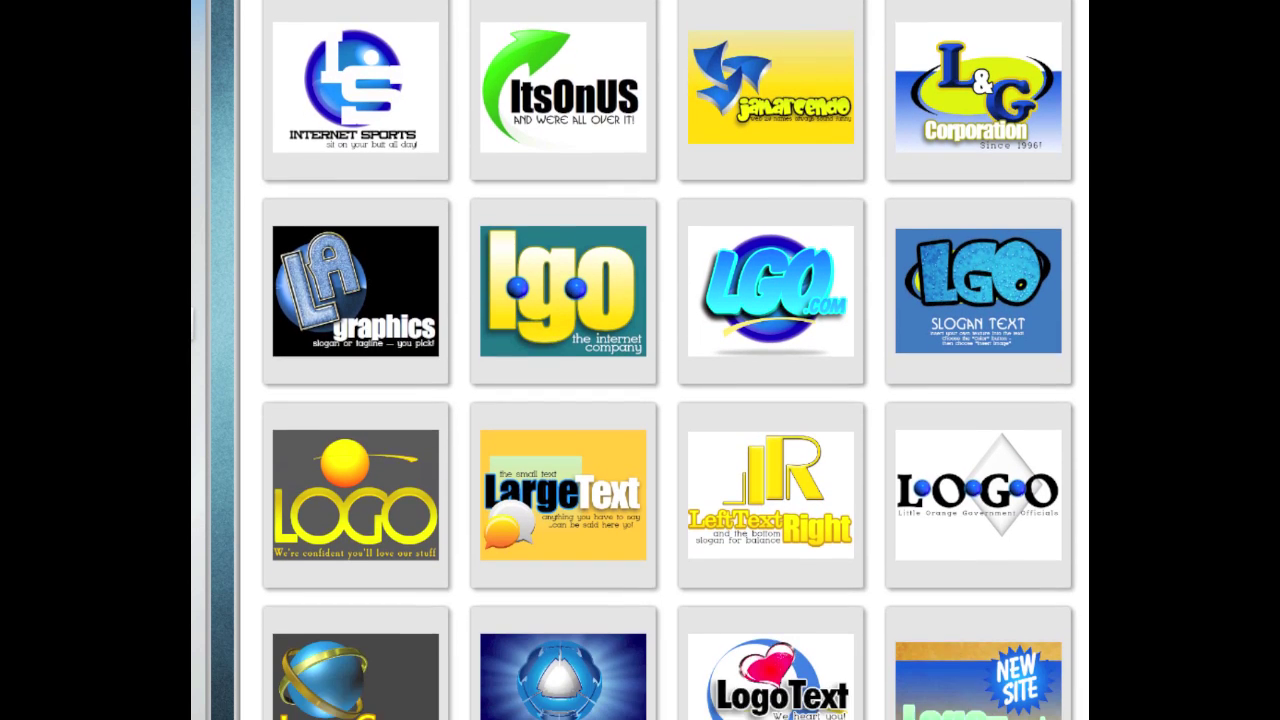
scroll(668, 360, down, 2)
scroll(668, 360, down, 1)
scroll(668, 360, down, 1)
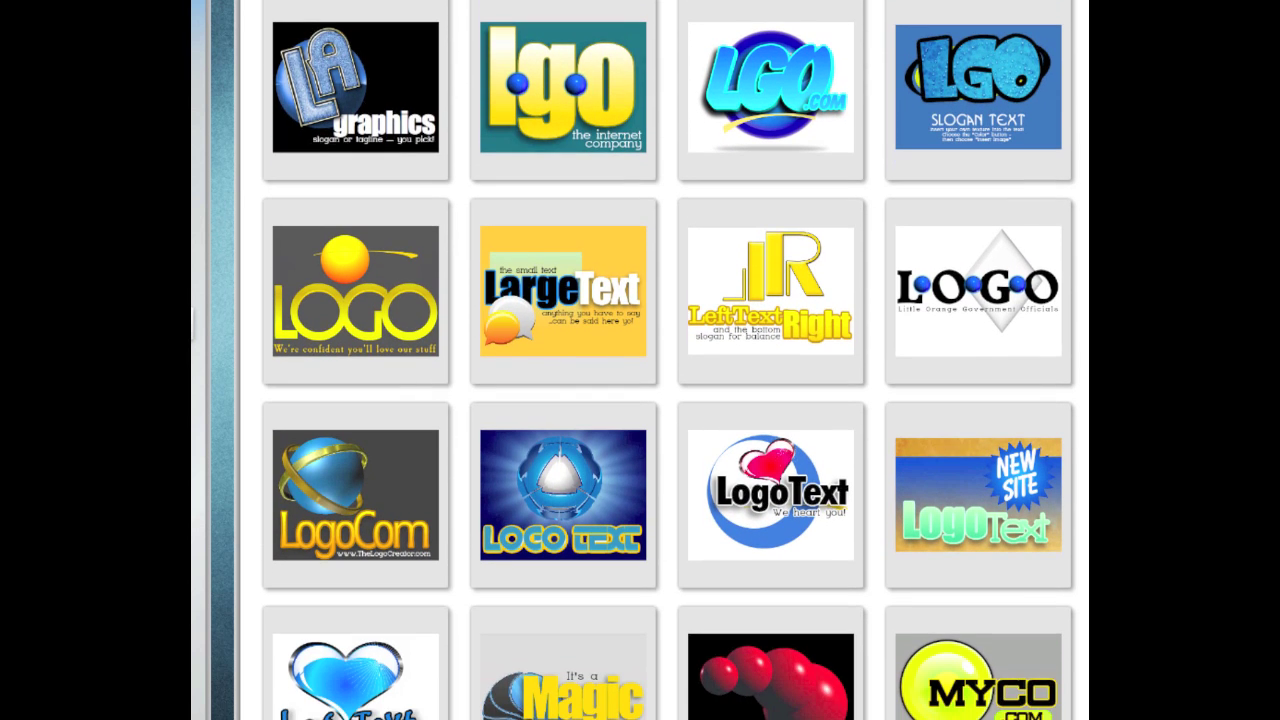
scroll(1040, 246, up, 1)
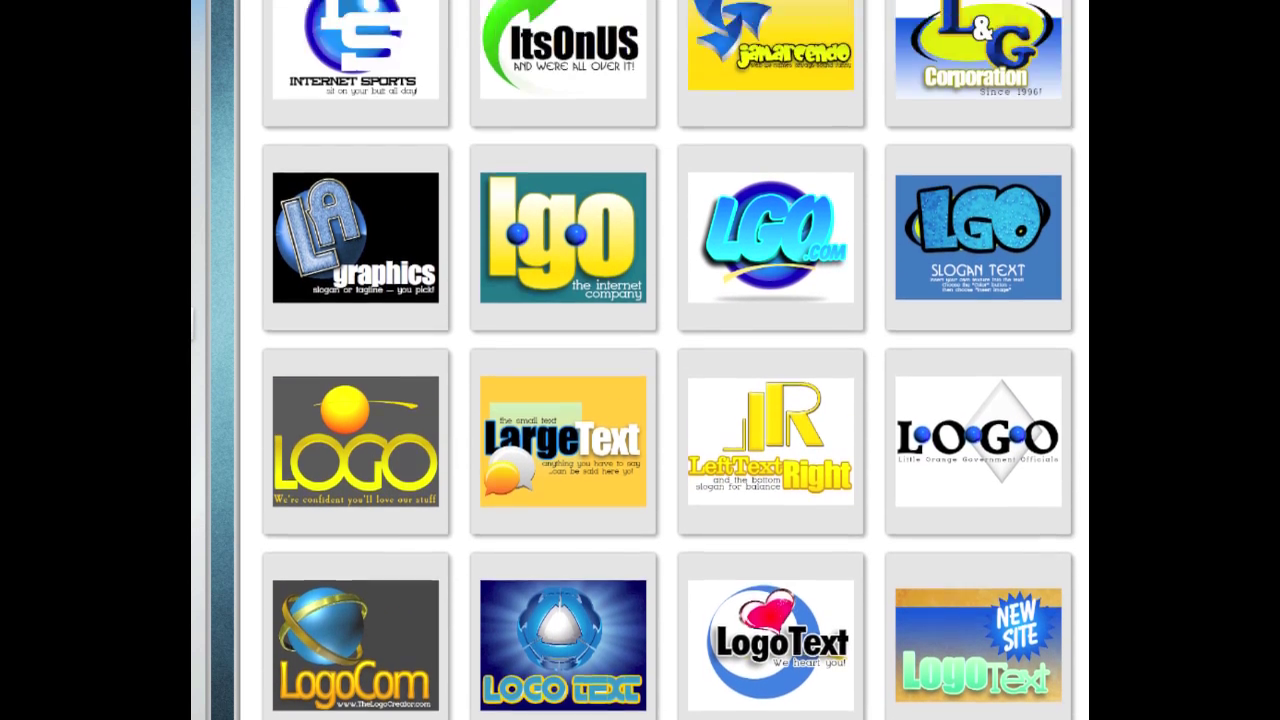
scroll(1040, 246, up, 2)
scroll(1040, 246, up, 2)
scroll(1040, 246, up, 1)
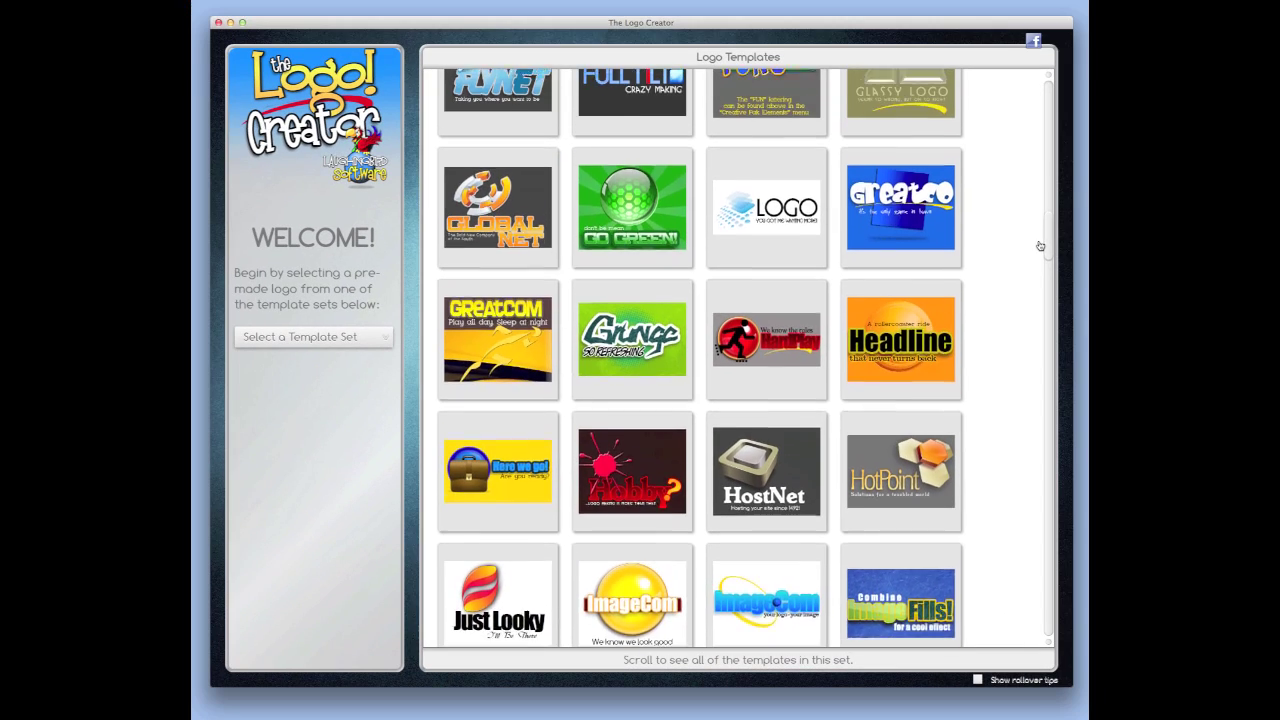
scroll(1040, 246, up, 1)
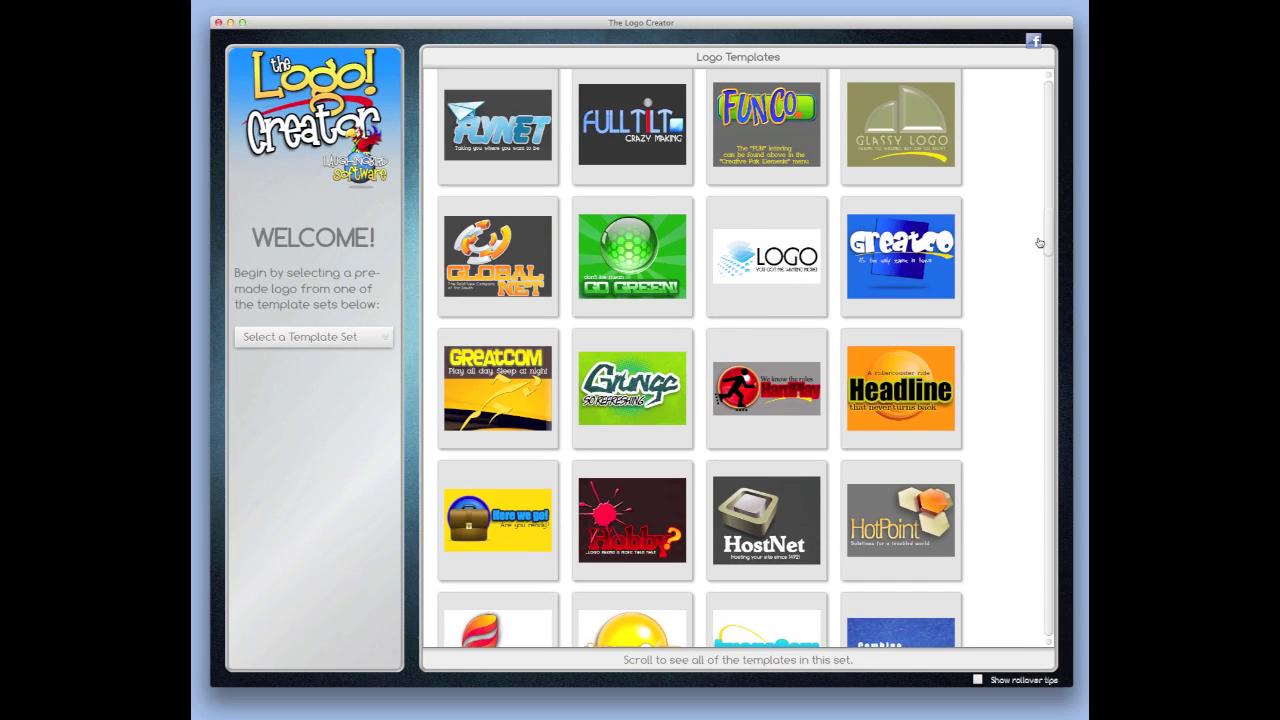
click(641, 256)
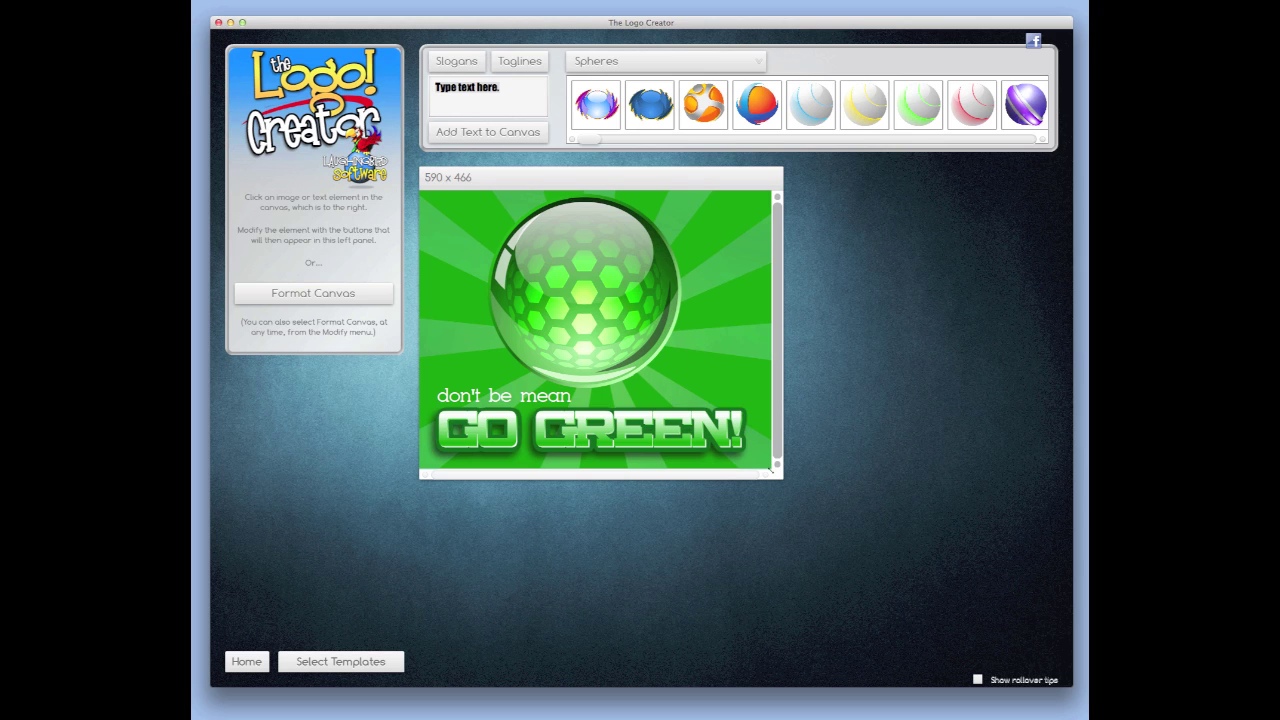
Resize the Go Green canvas to 847 x 656 to fill the editing area.
drag(781, 475, 810, 516)
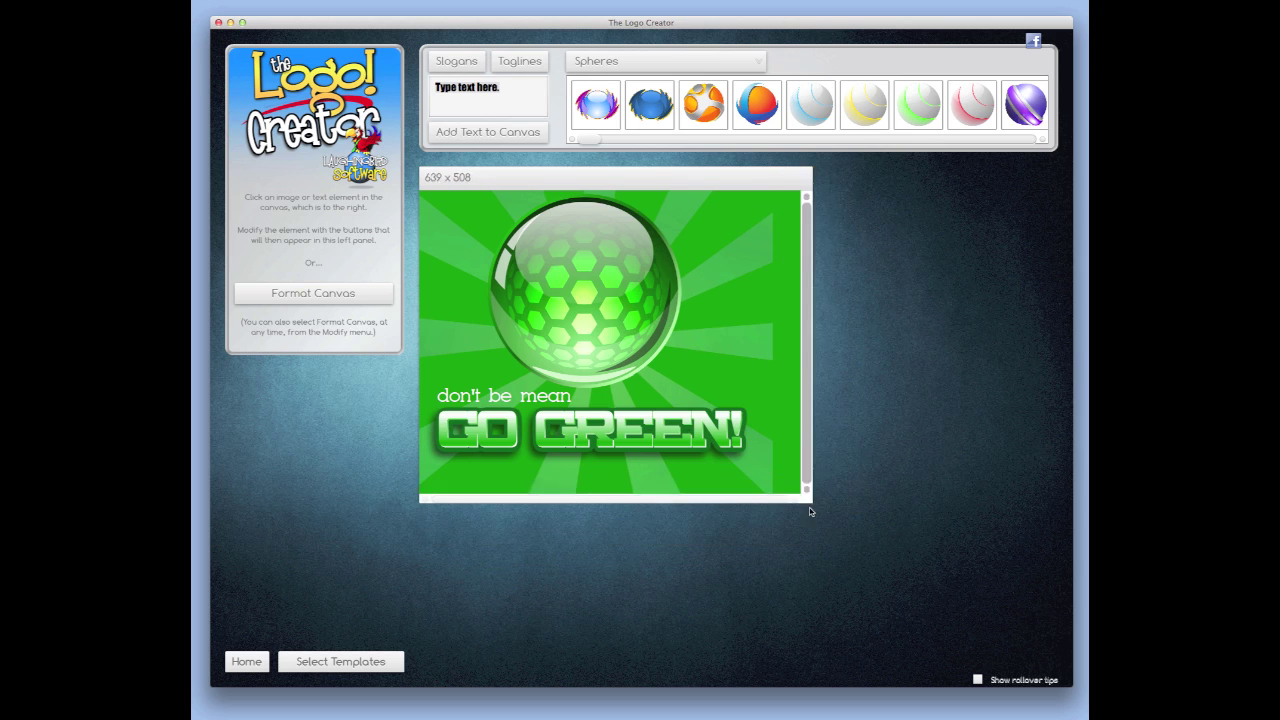
drag(810, 516, 911, 540)
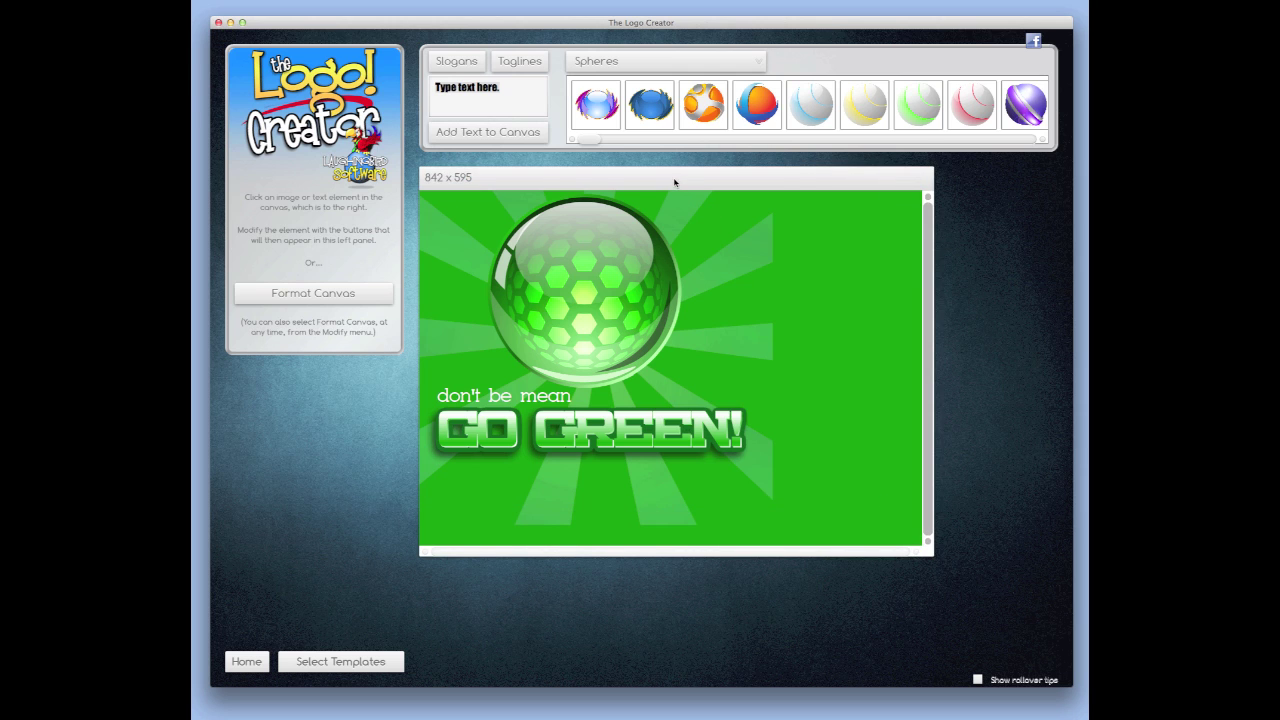
drag(674, 183, 487, 60)
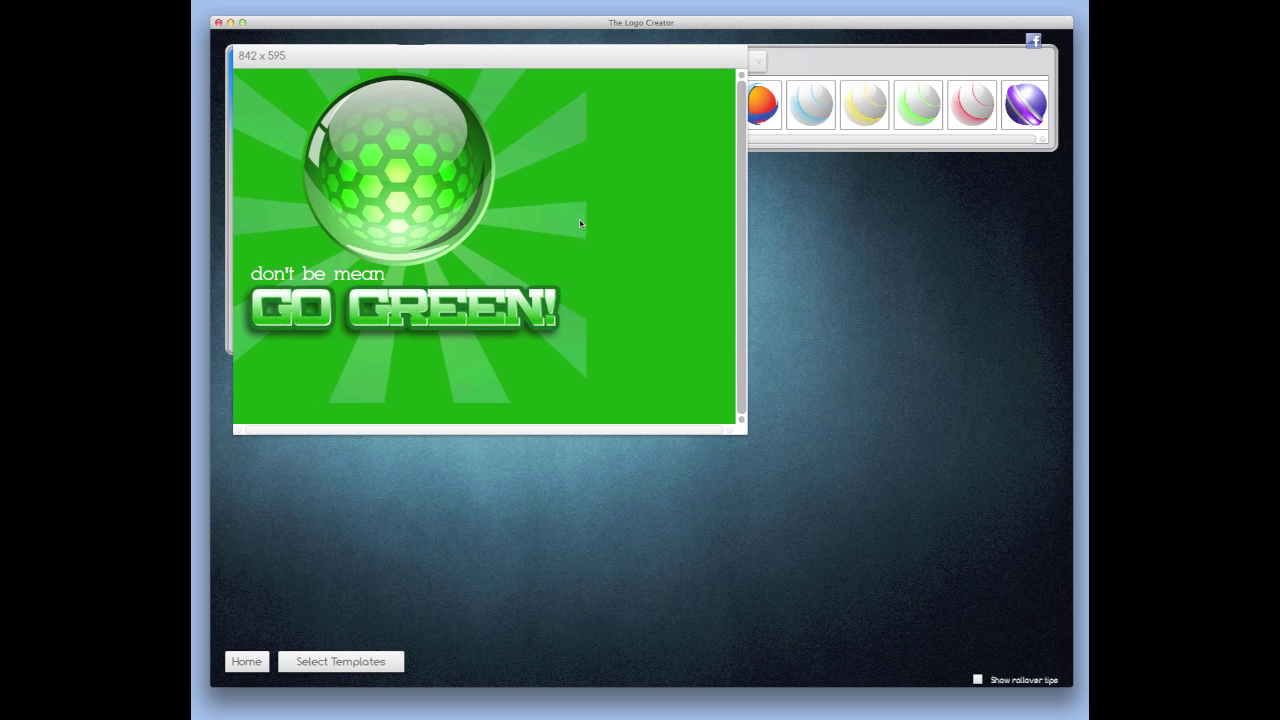
mouse_move(742, 428)
mouse_down()
mouse_move(943, 580)
mouse_move(674, 409)
mouse_move(671, 427)
mouse_up()
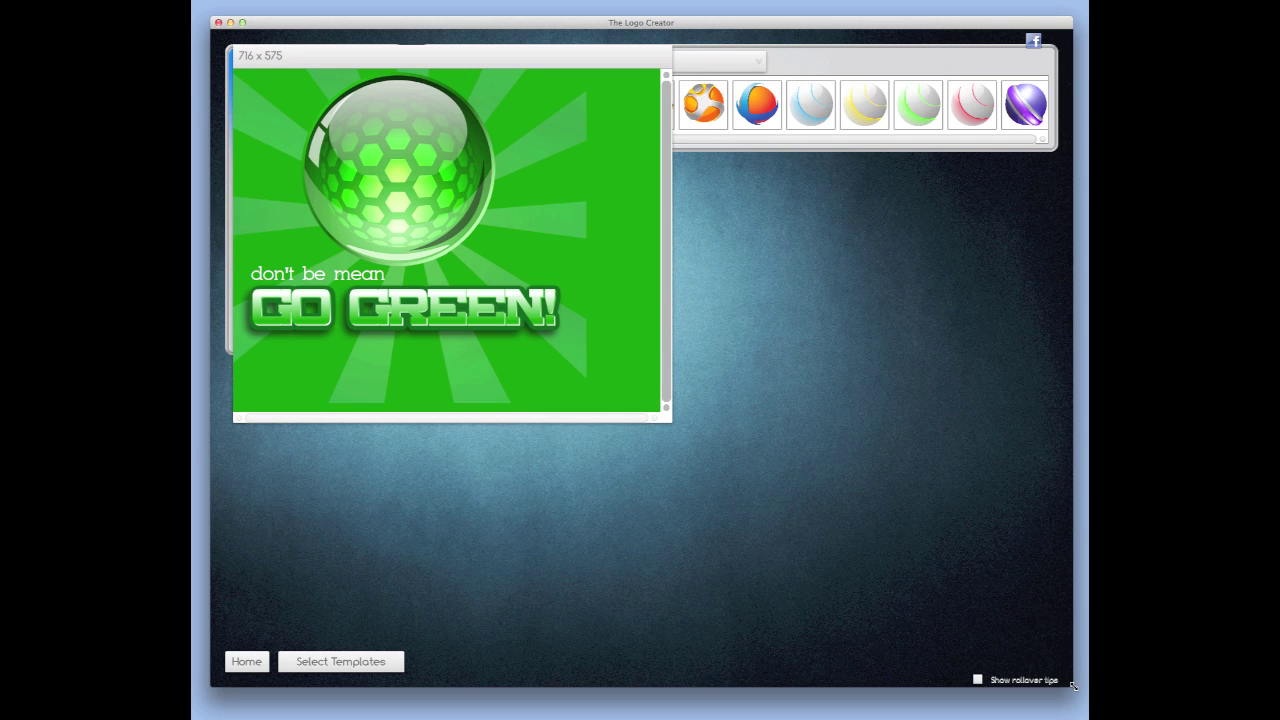
mouse_move(1071, 685)
mouse_down()
mouse_move(796, 506)
mouse_move(1088, 708)
mouse_move(1079, 621)
mouse_move(781, 518)
mouse_move(958, 628)
mouse_up()
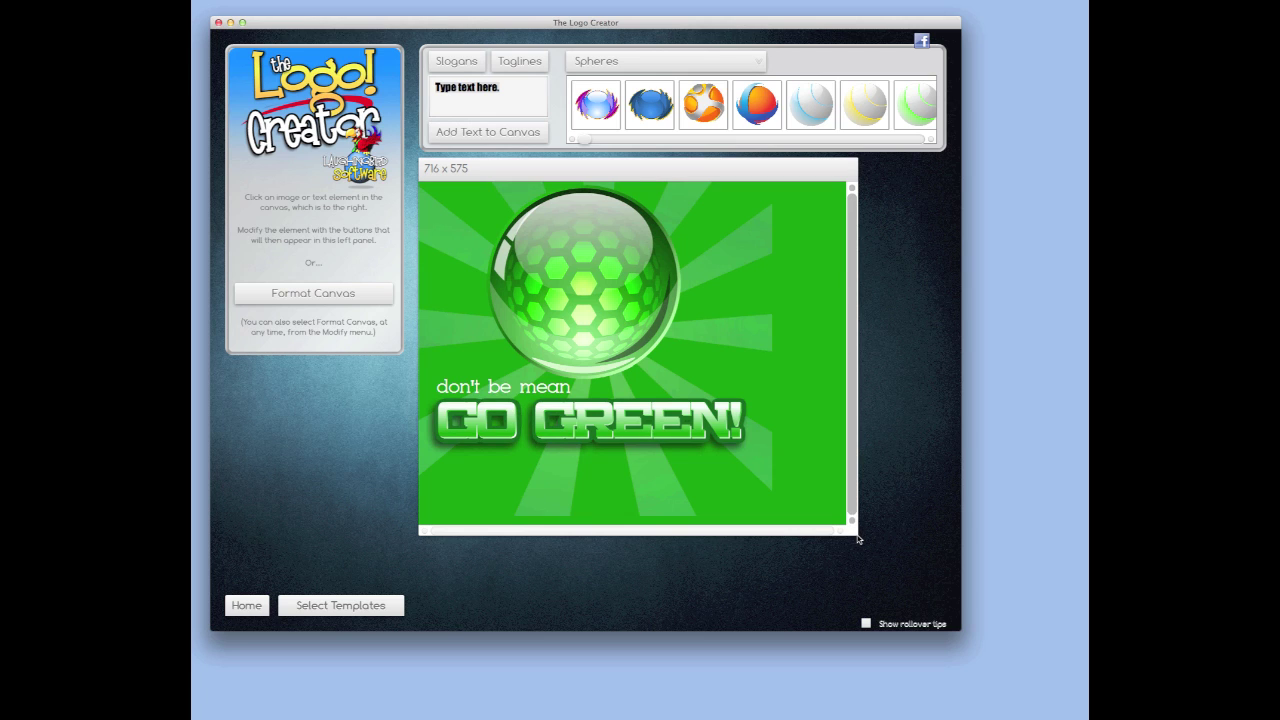
drag(853, 531, 935, 588)
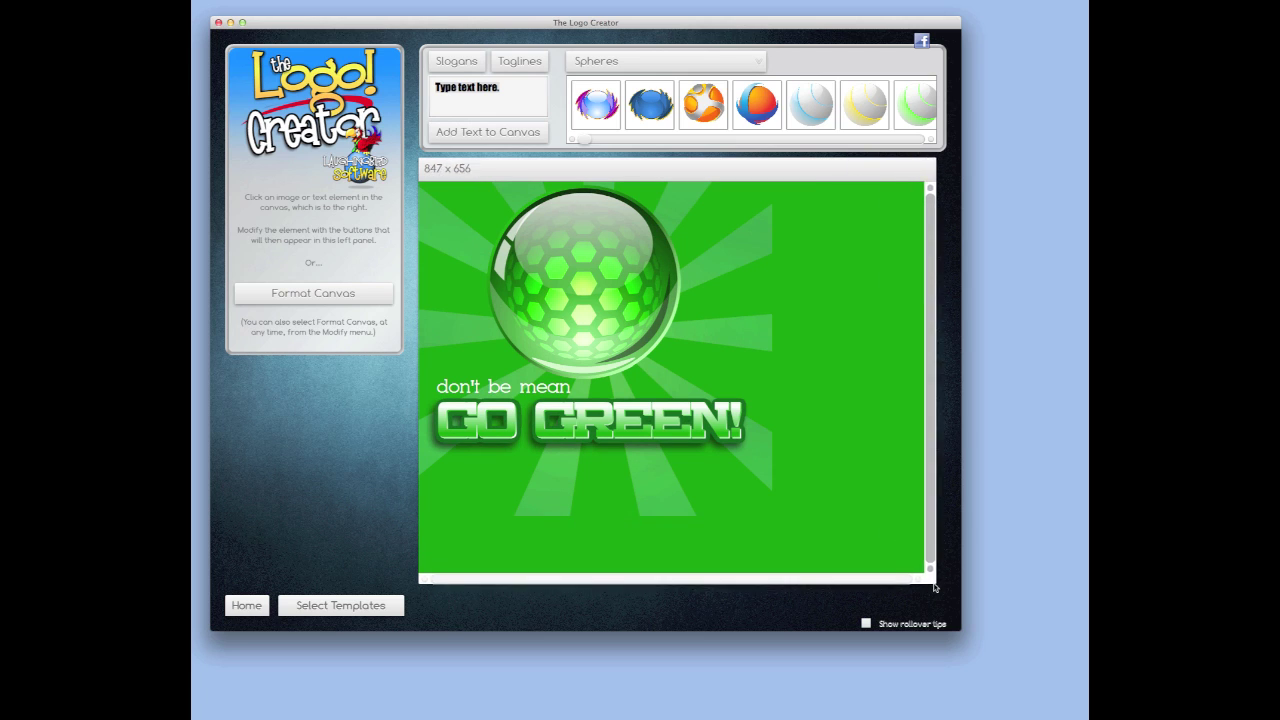
click(749, 245)
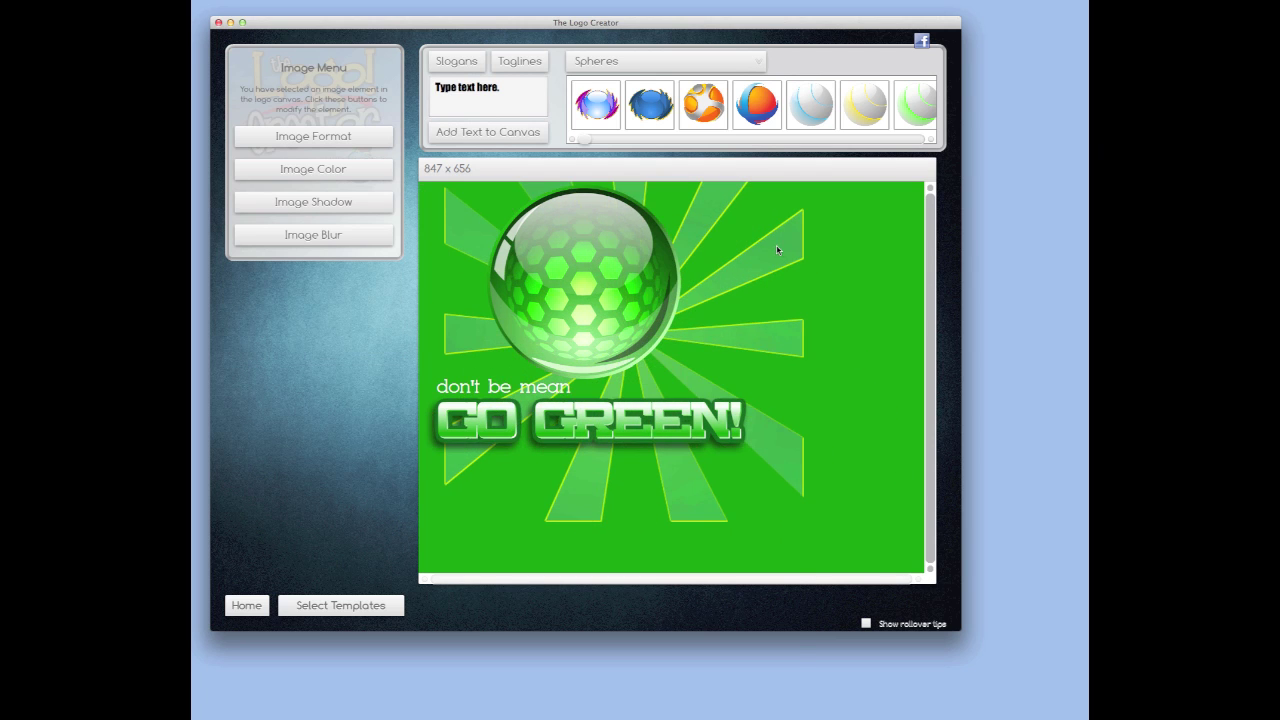
Nudge the sunburst rays slightly right and down, then check the sphere and GO GREEN! text.
drag(777, 249, 791, 253)
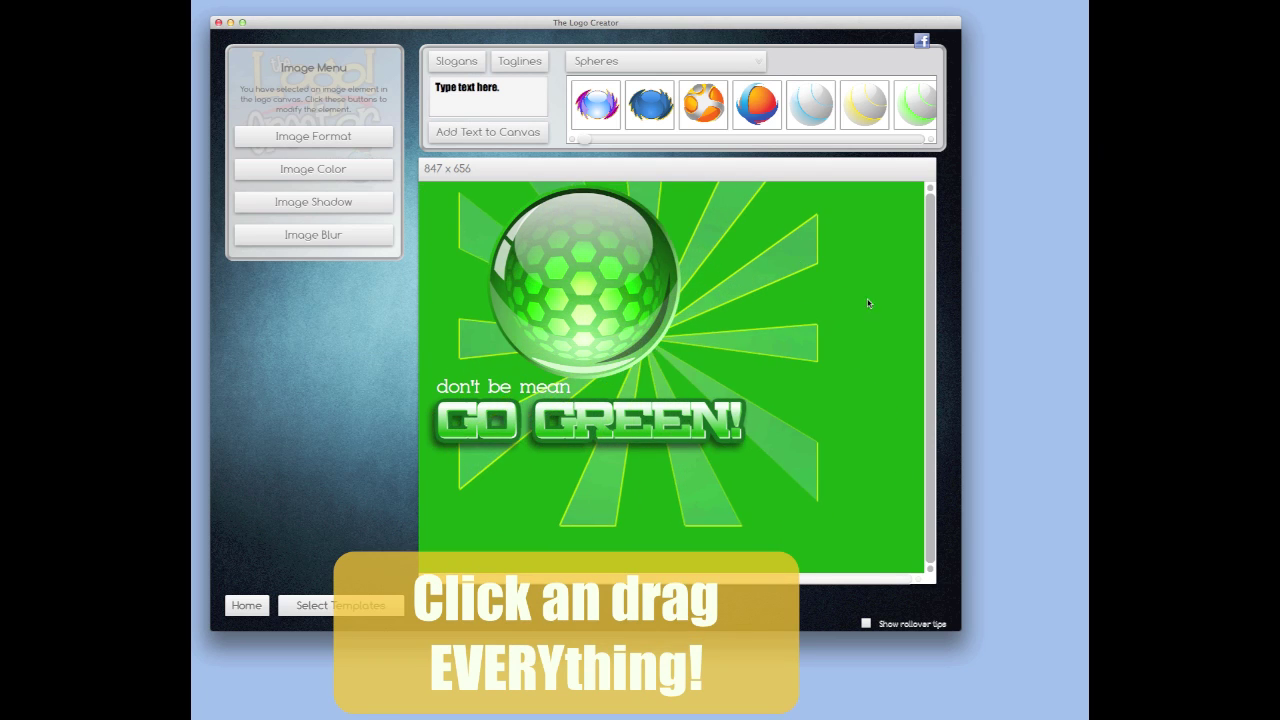
click(867, 301)
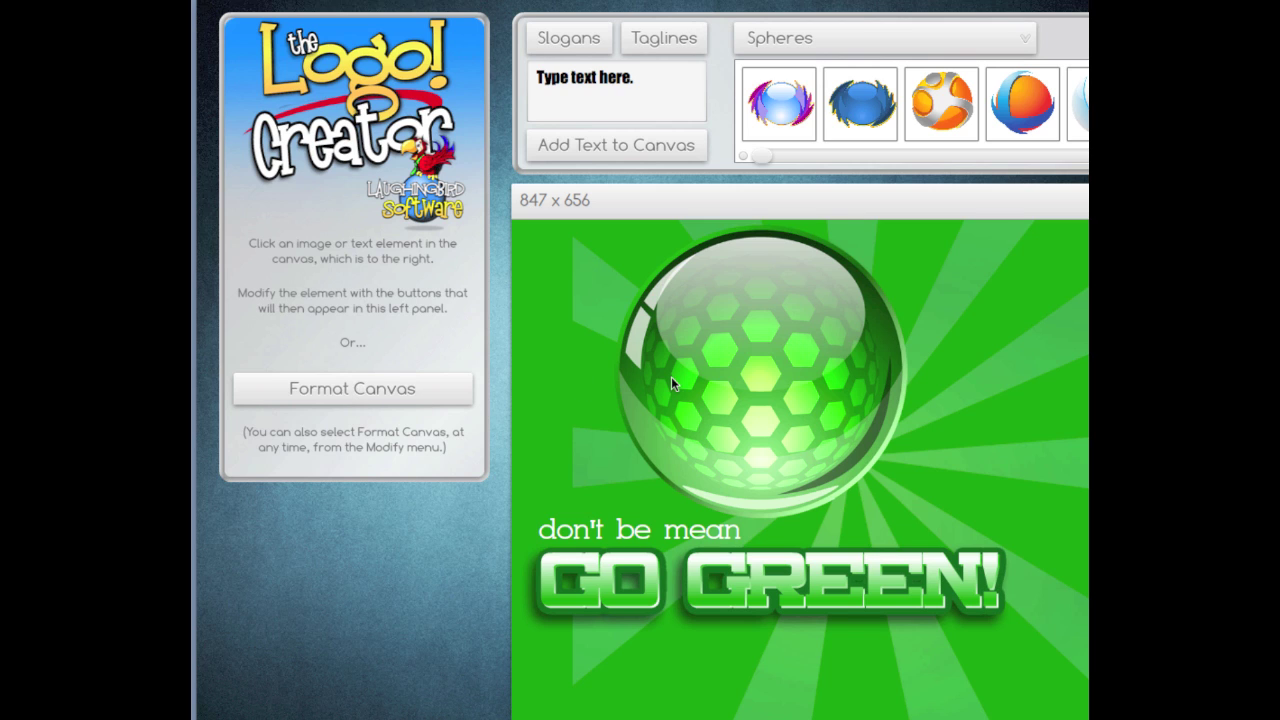
click(711, 385)
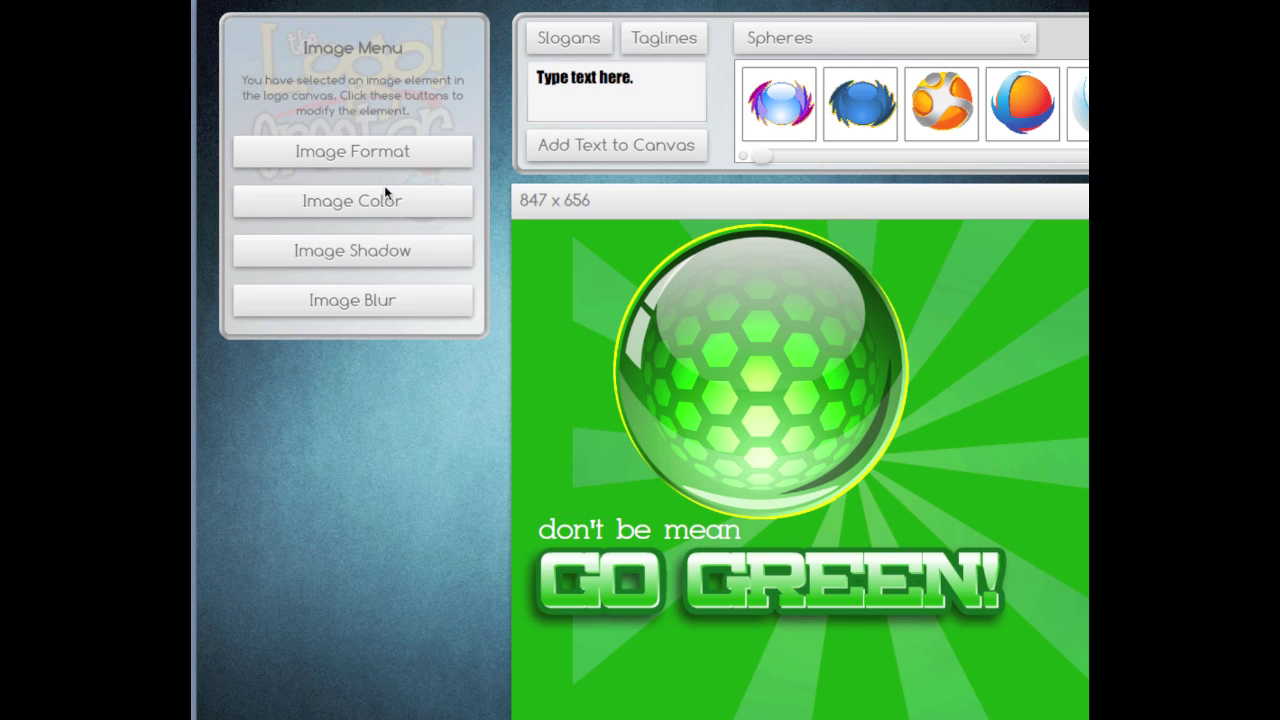
click(583, 607)
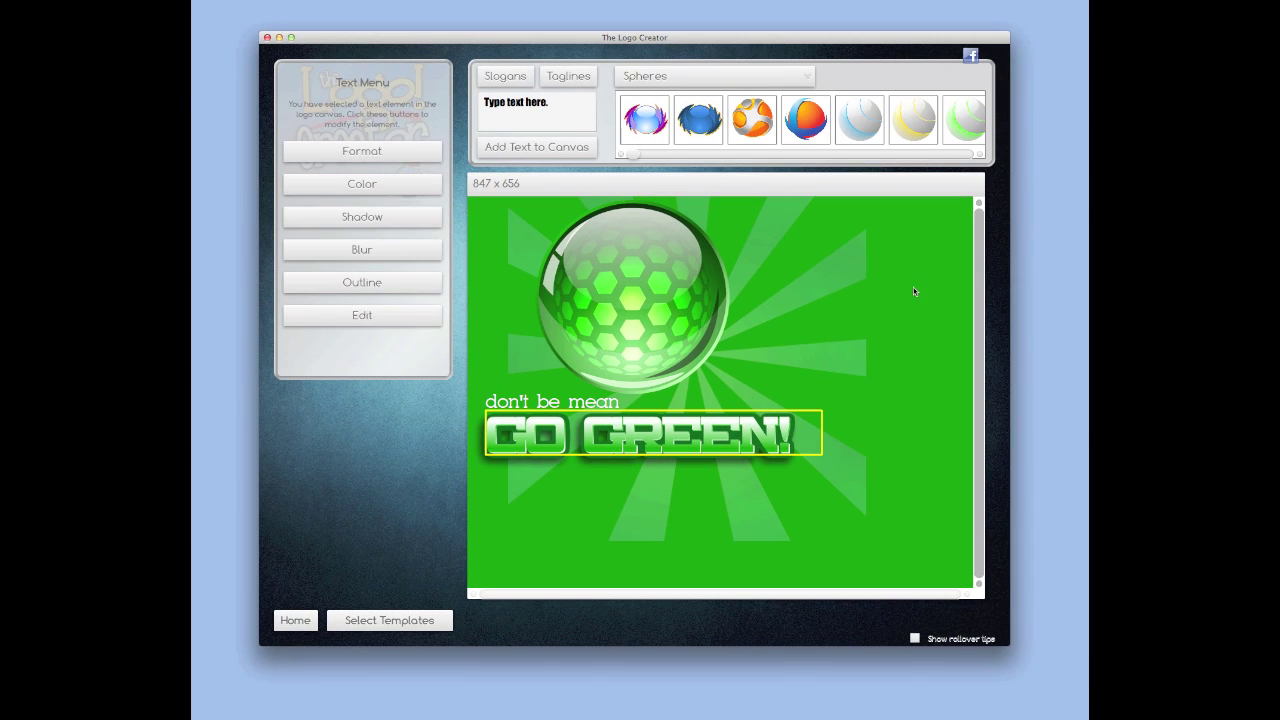
click(913, 291)
Set the Format Canvas background colour to dark red 8d0303.
click(370, 310)
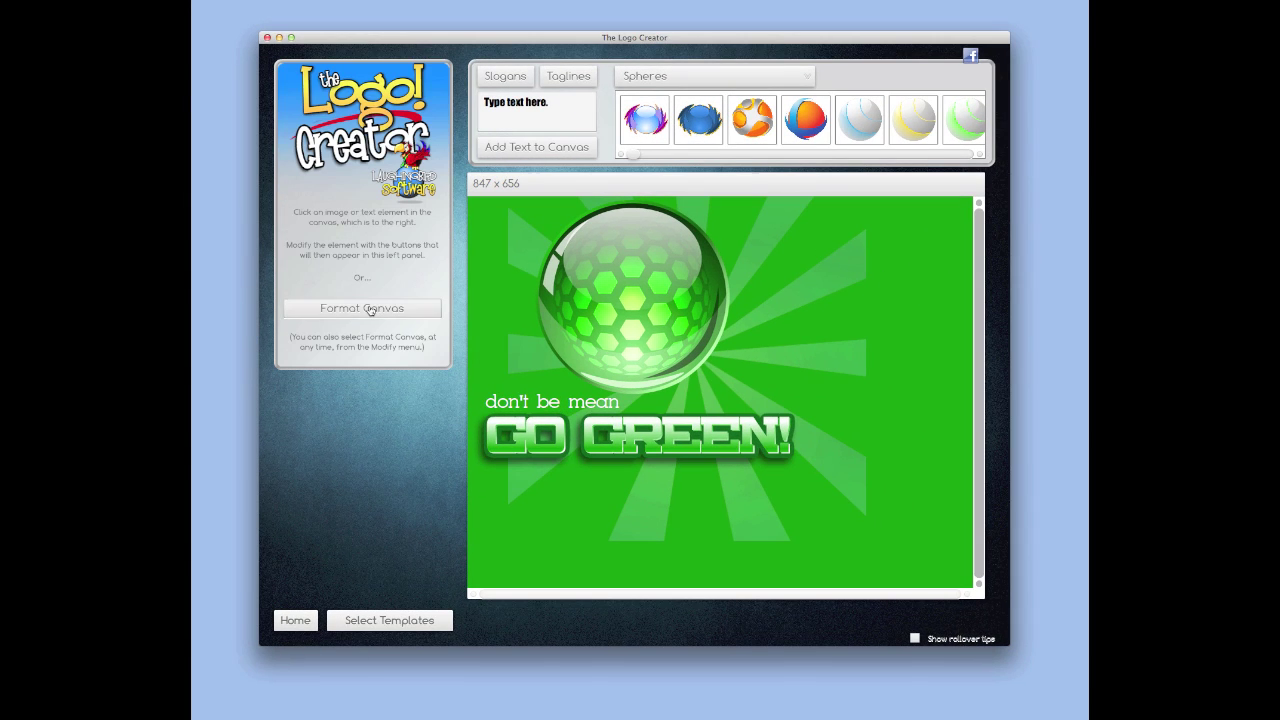
drag(367, 324, 338, 316)
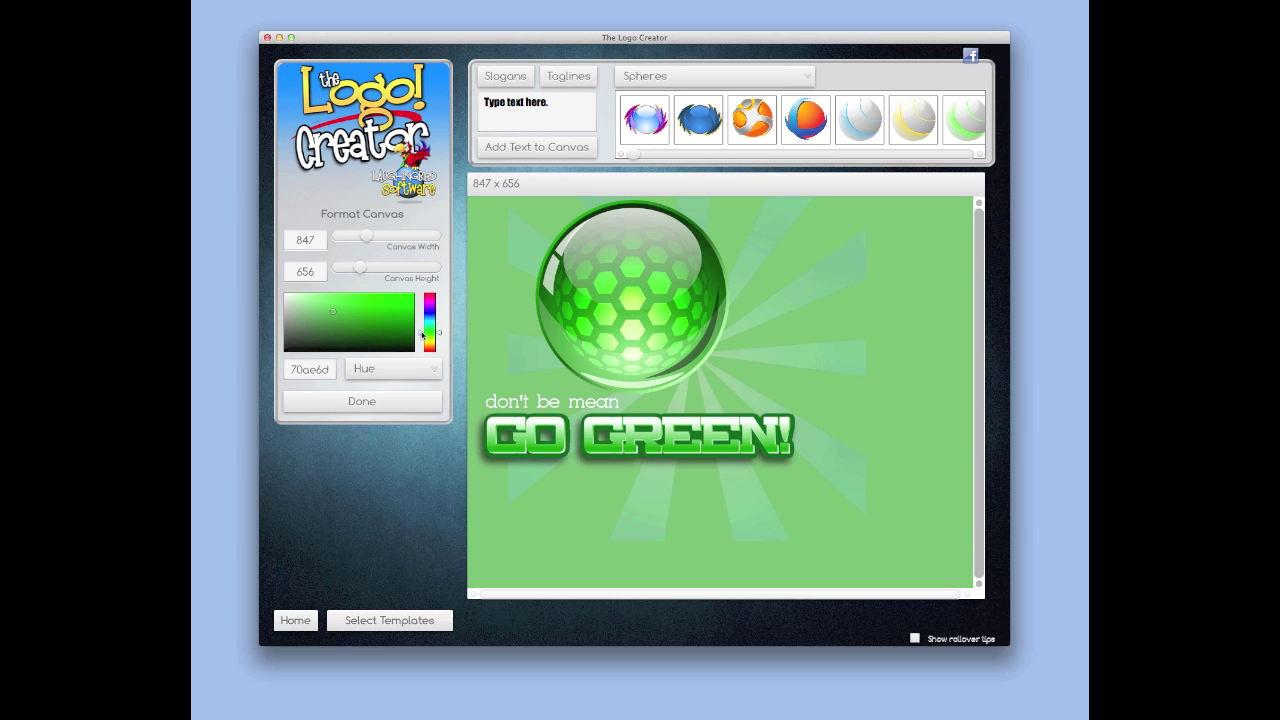
mouse_move(422, 334)
mouse_down()
mouse_move(424, 305)
mouse_move(405, 309)
mouse_move(423, 295)
mouse_move(411, 320)
mouse_up()
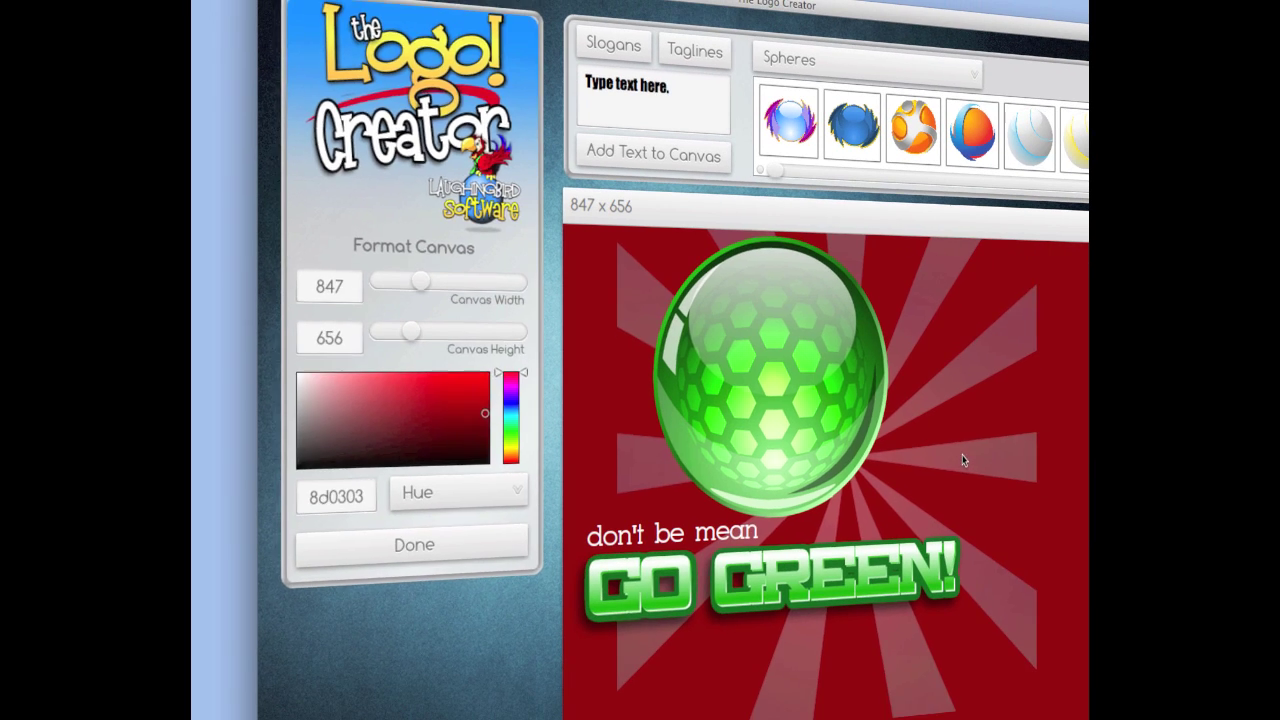
Shift the rays right of the sphere with opacity 0.28 and scale 1.71.
click(965, 463)
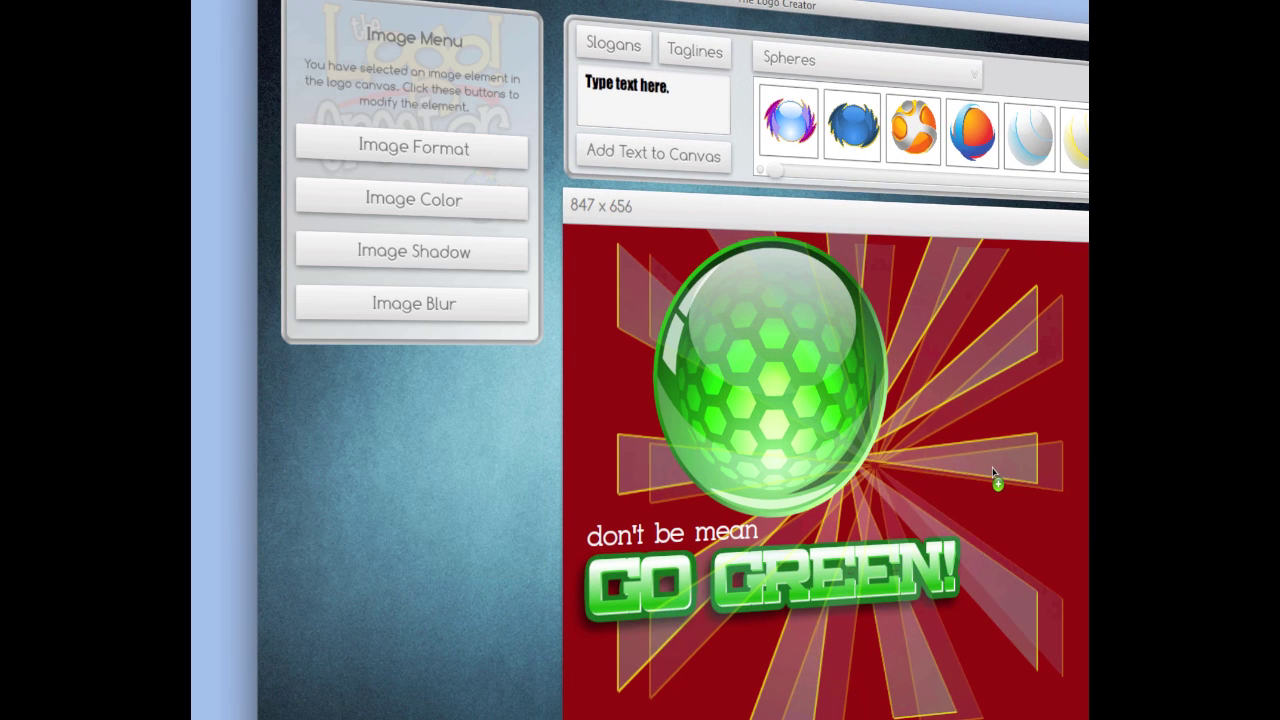
drag(965, 463, 995, 470)
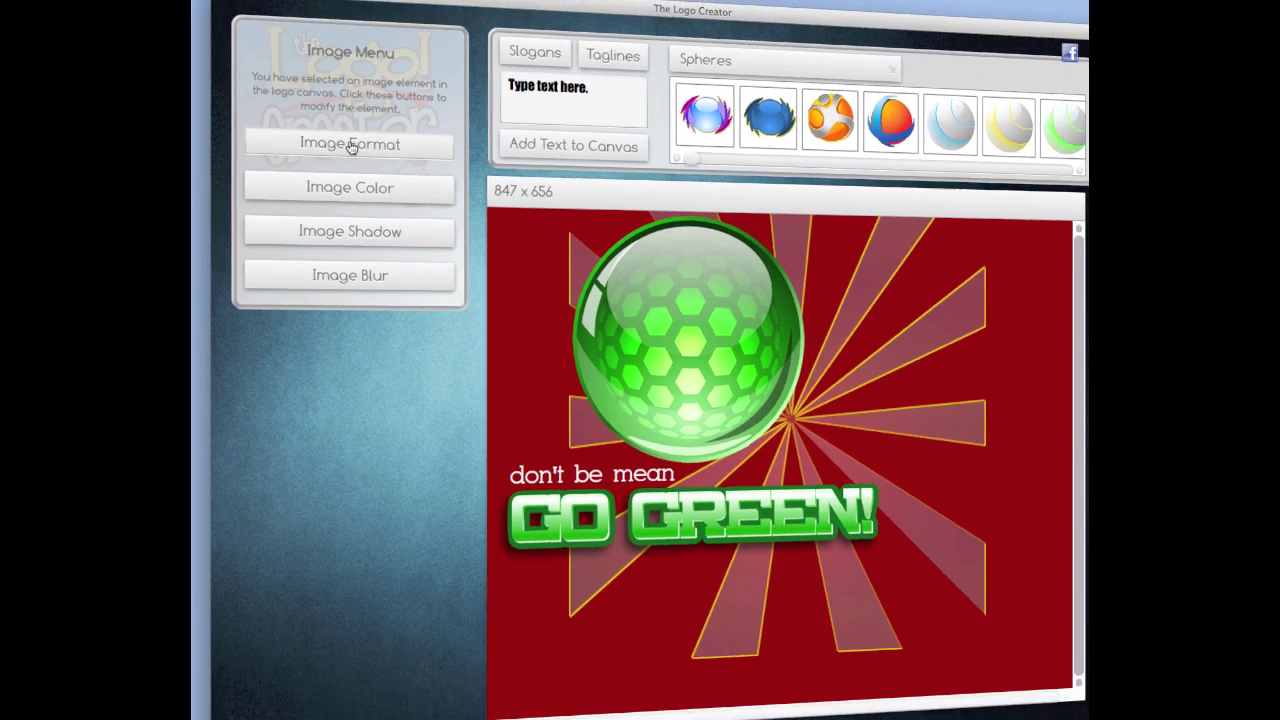
click(415, 150)
drag(335, 129, 369, 134)
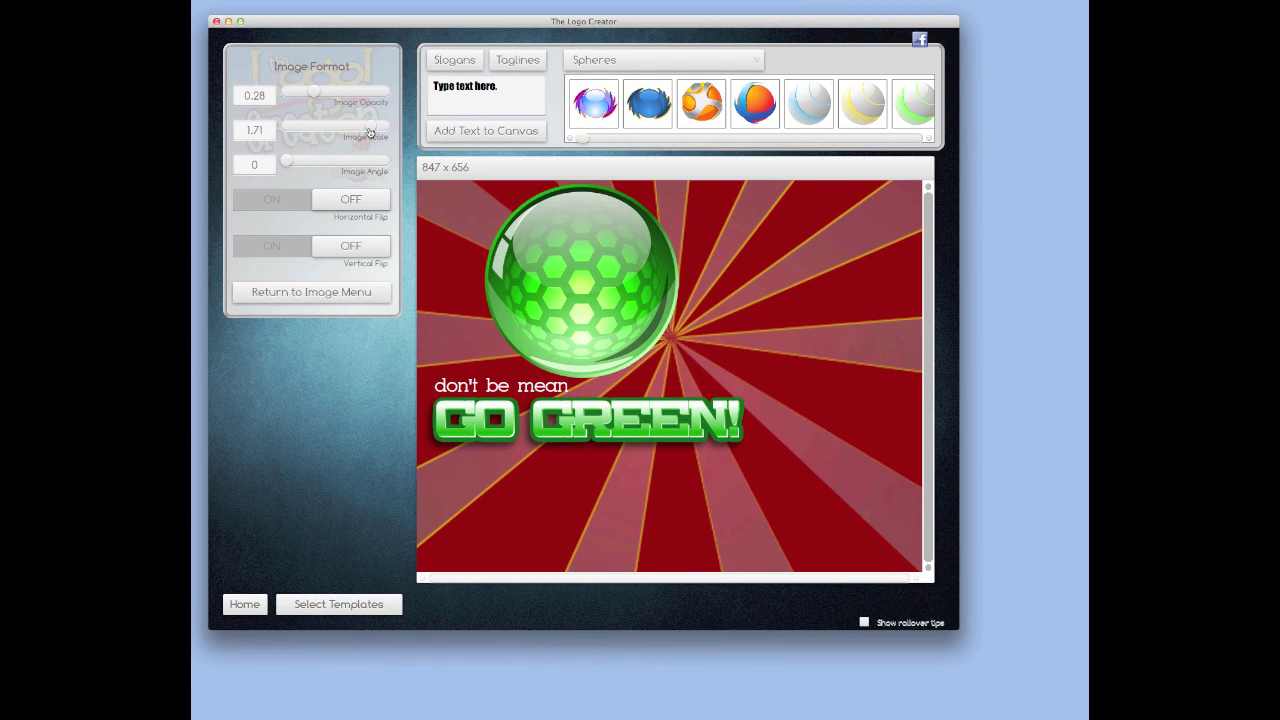
click(824, 244)
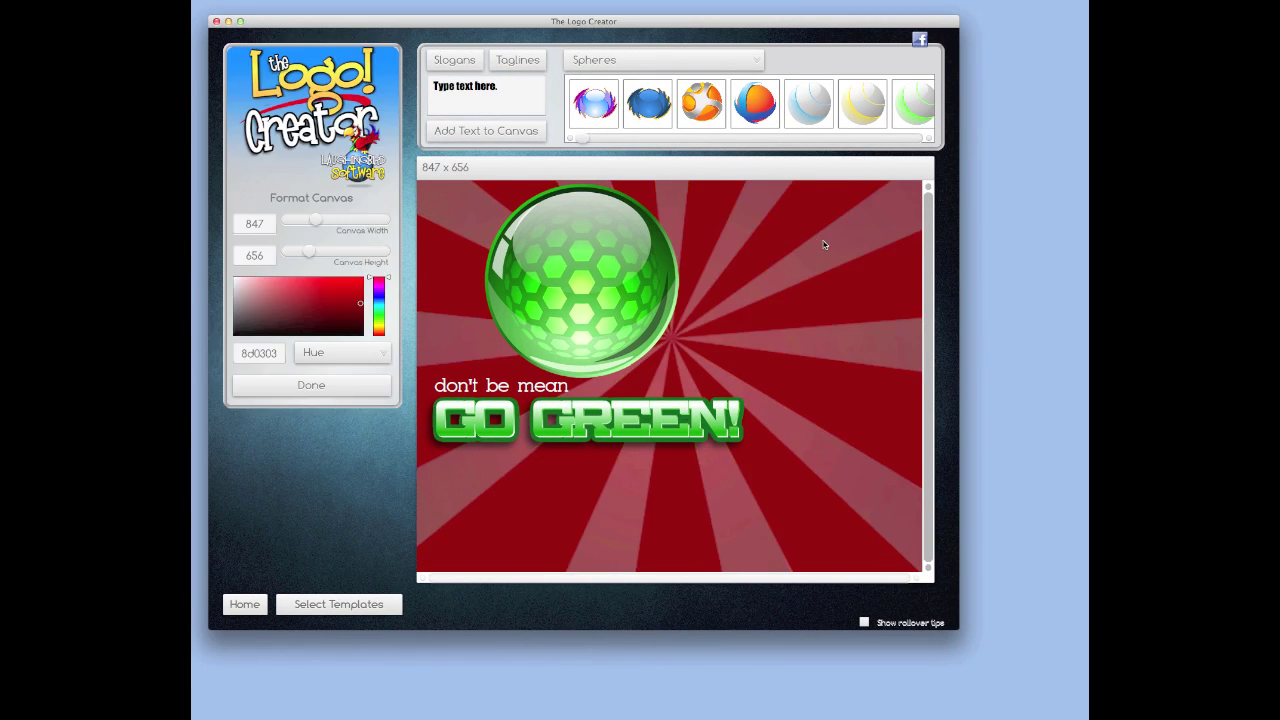
click(830, 251)
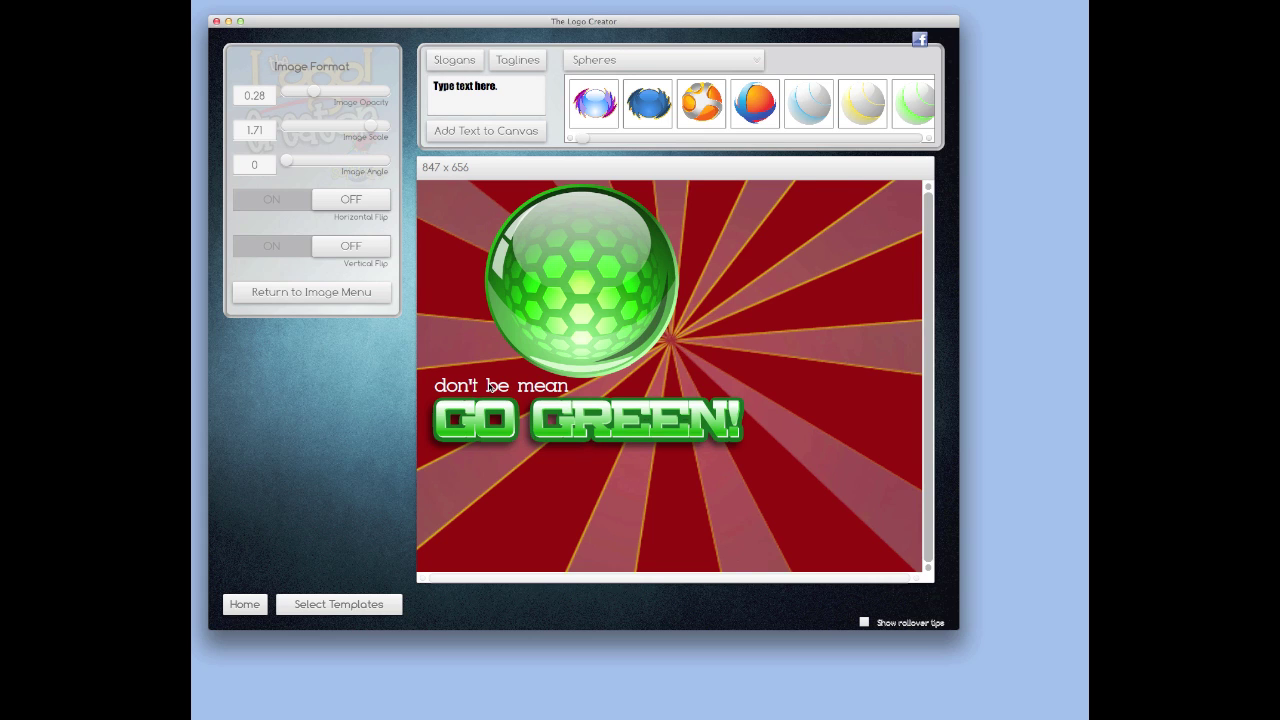
drag(490, 385, 716, 491)
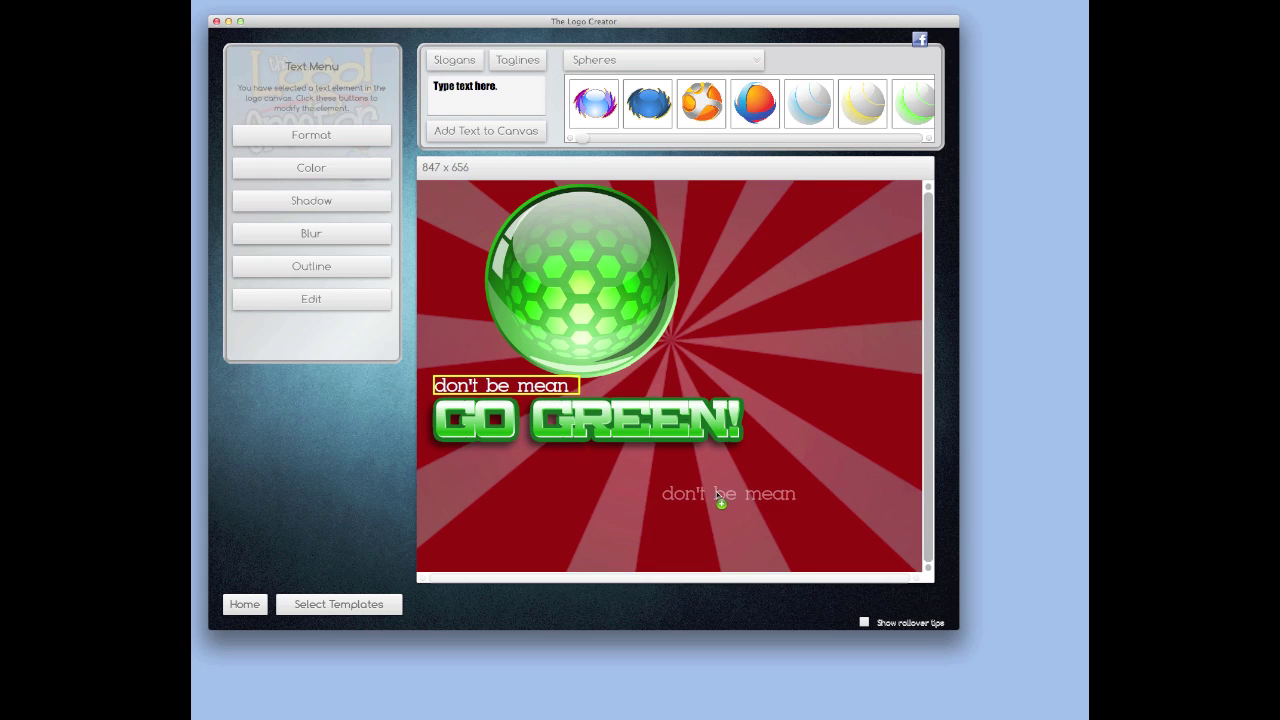
Move the 'don't be mean' tagline lower right and reword it to 'I want Red!'.
drag(716, 491, 717, 499)
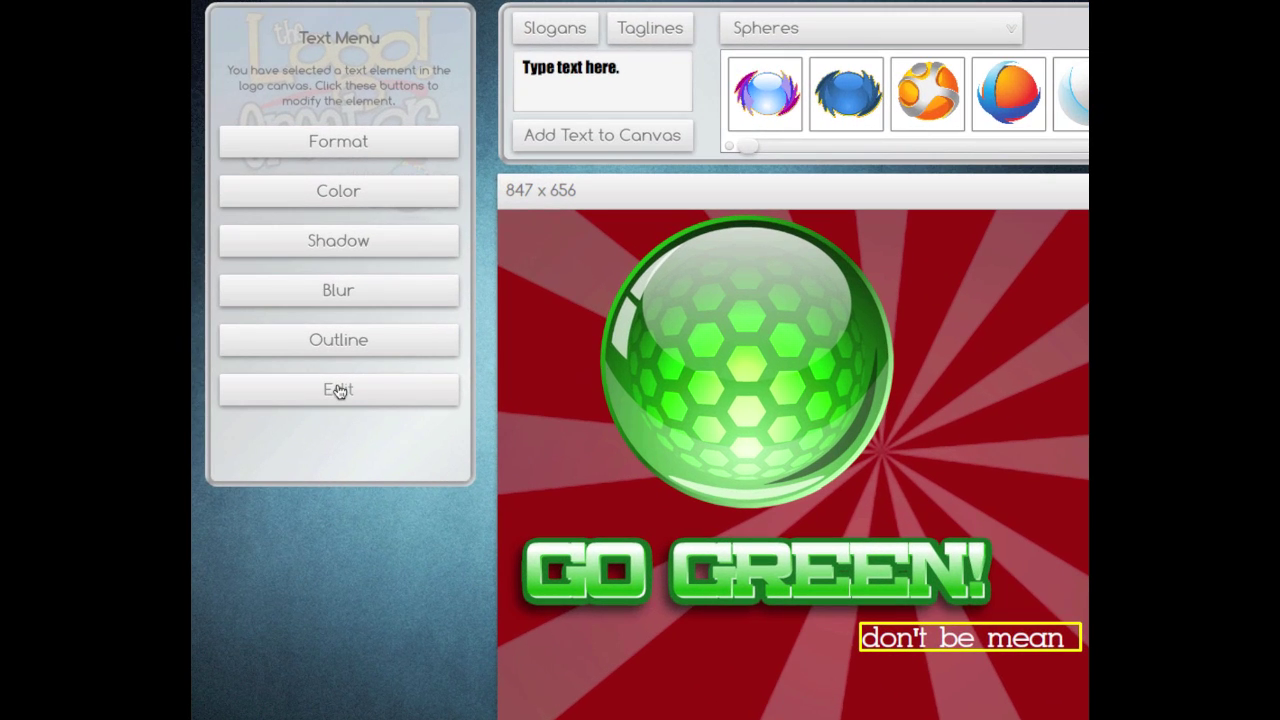
click(338, 390)
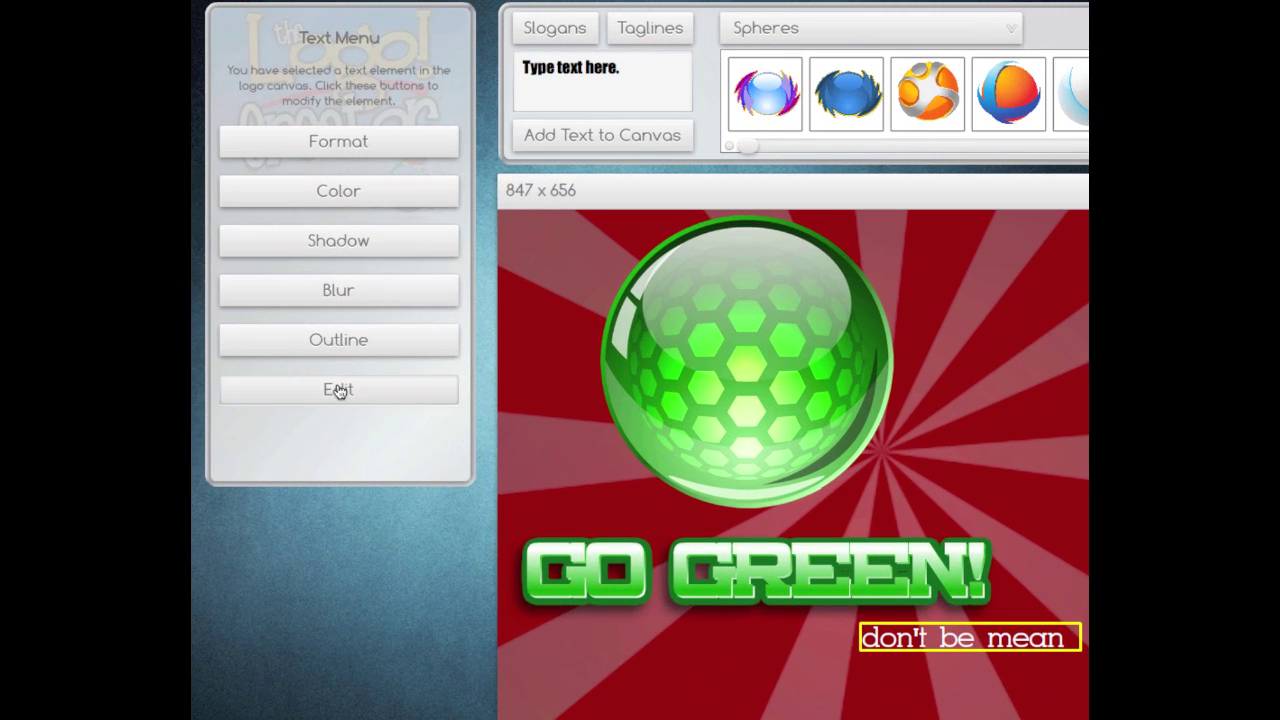
drag(348, 74, 215, 78)
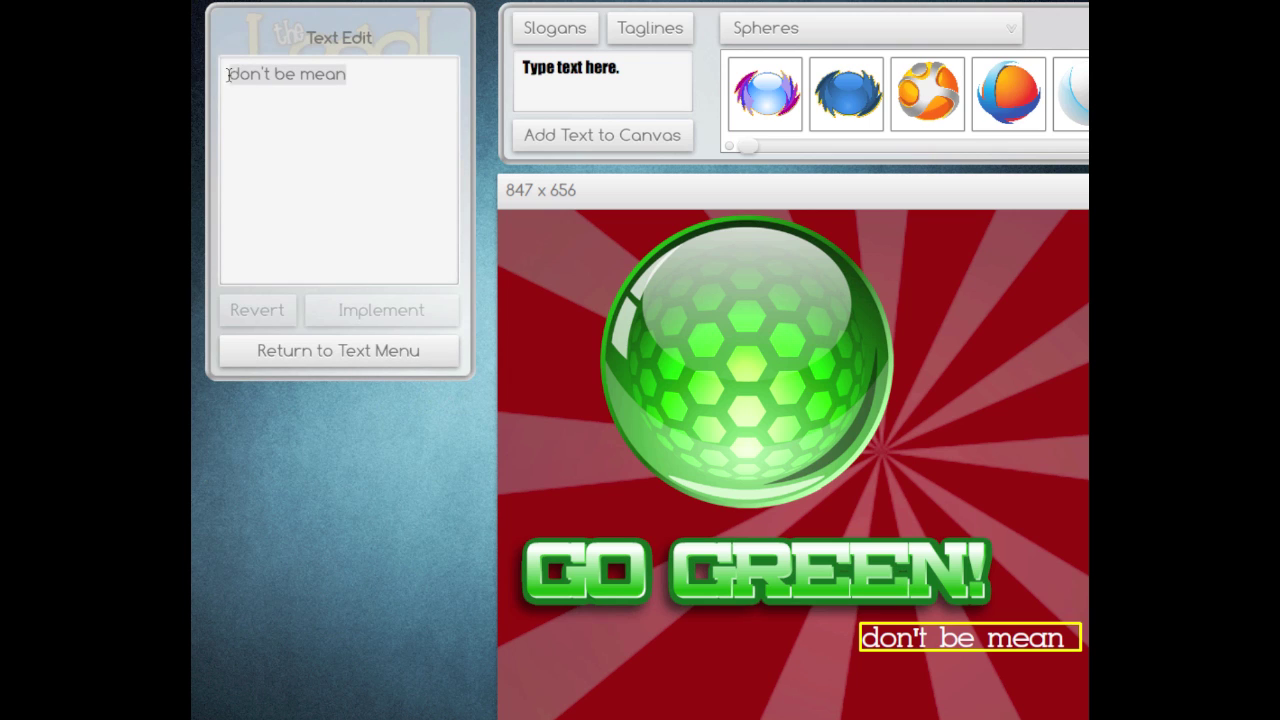
text(I wa)
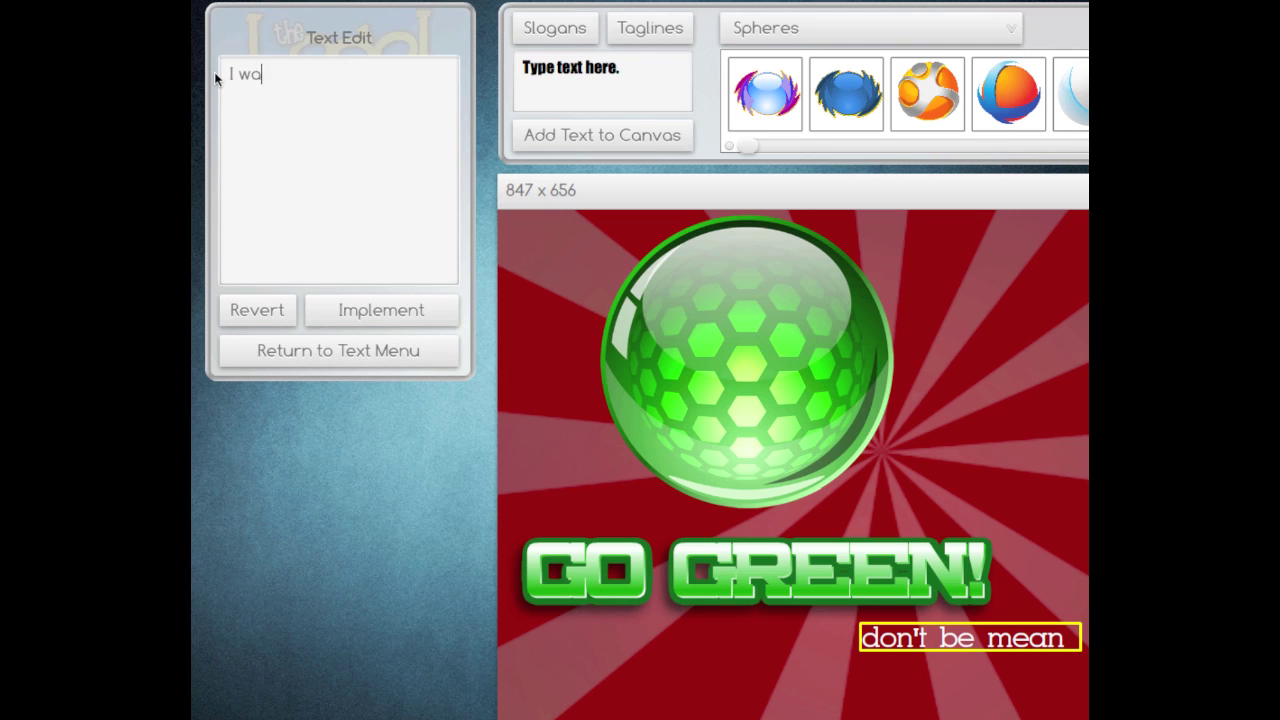
text(nt Ro)
text(d!)
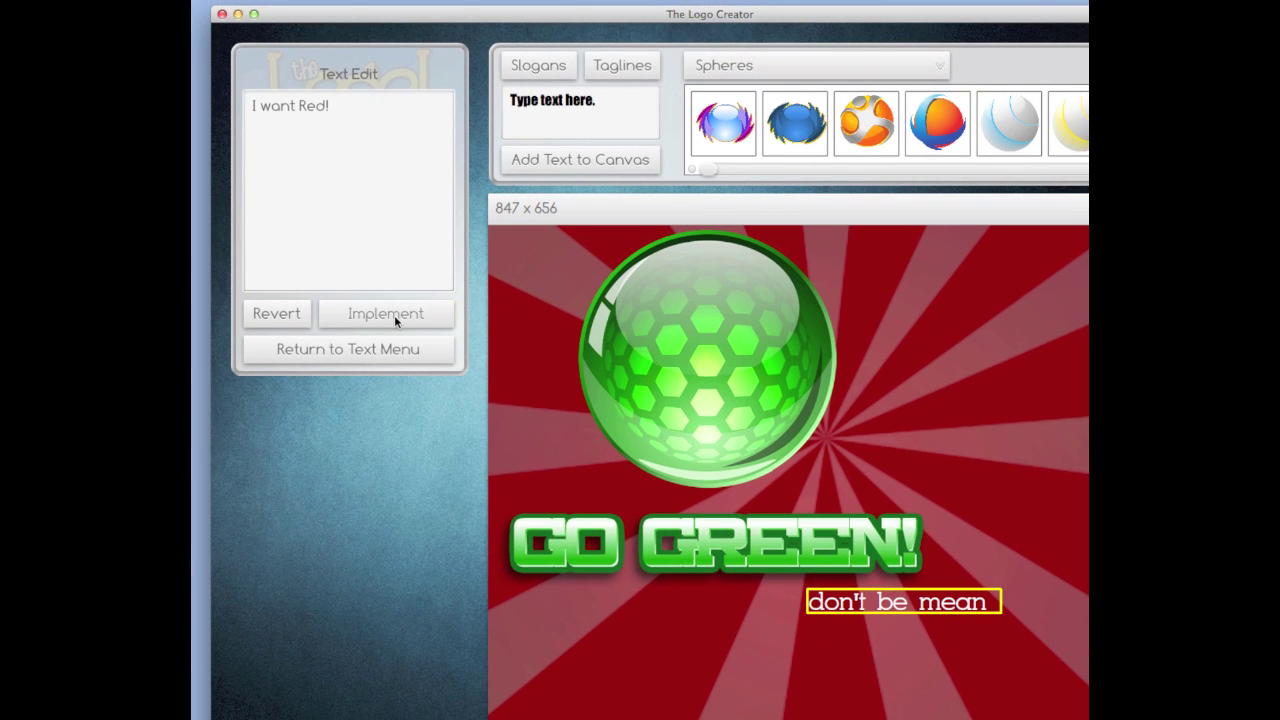
click(394, 315)
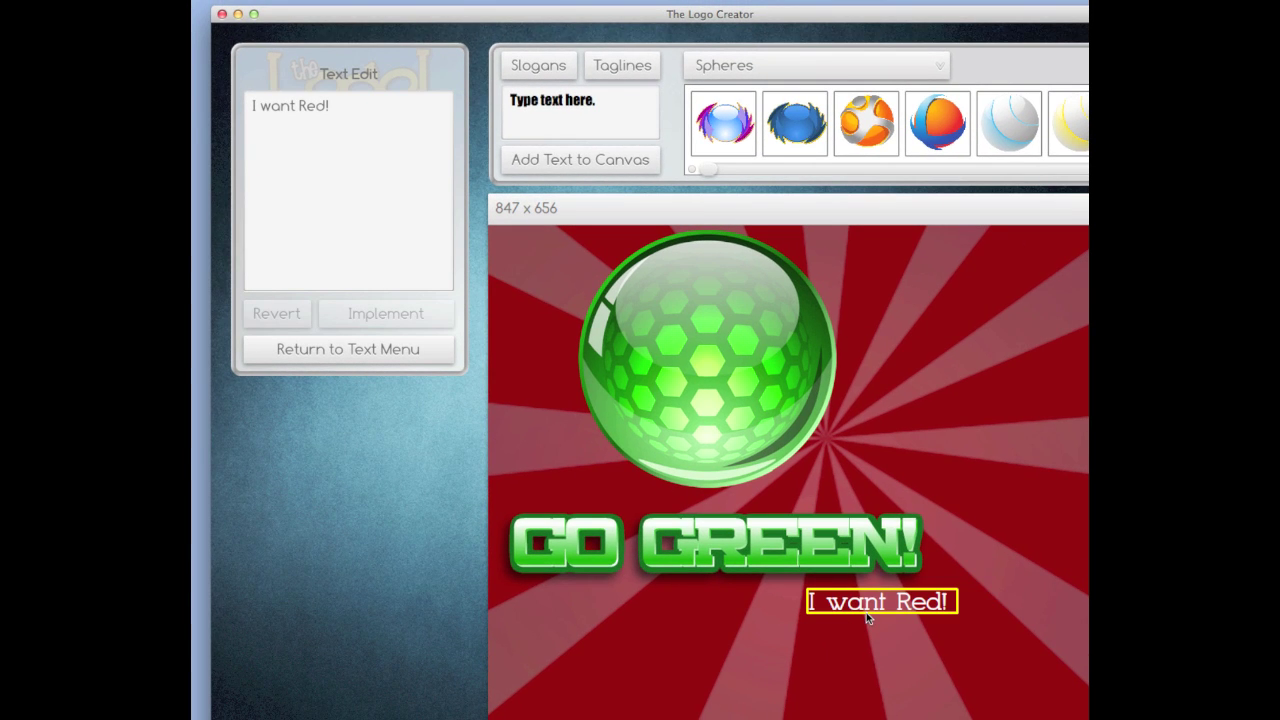
click(330, 355)
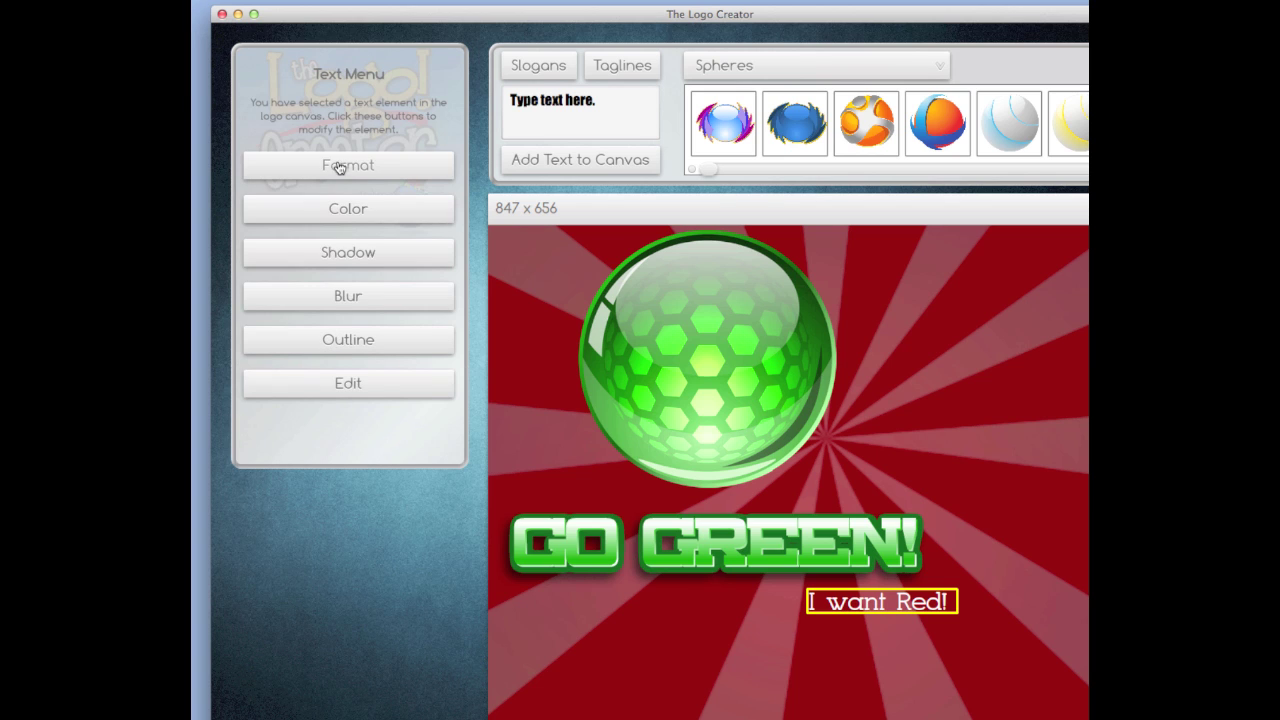
click(337, 166)
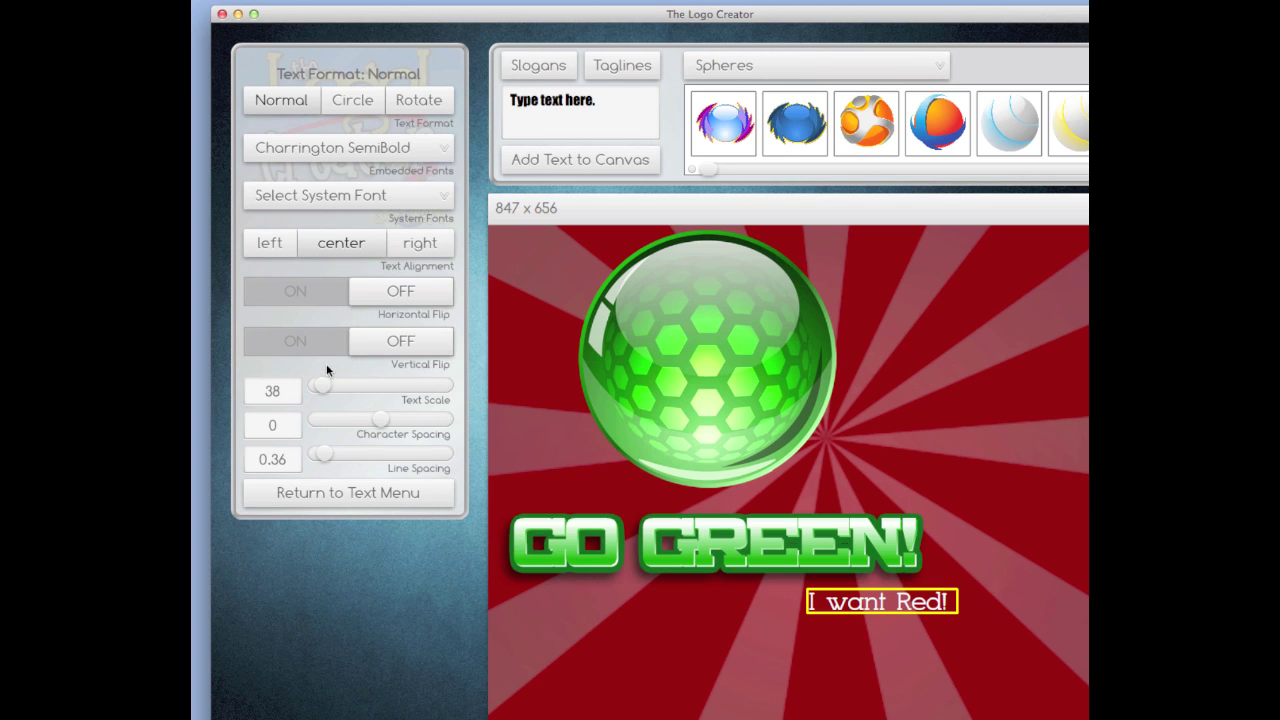
Enlarge the 'I want Red!' text and move it fully onto the canvas.
drag(324, 390, 347, 391)
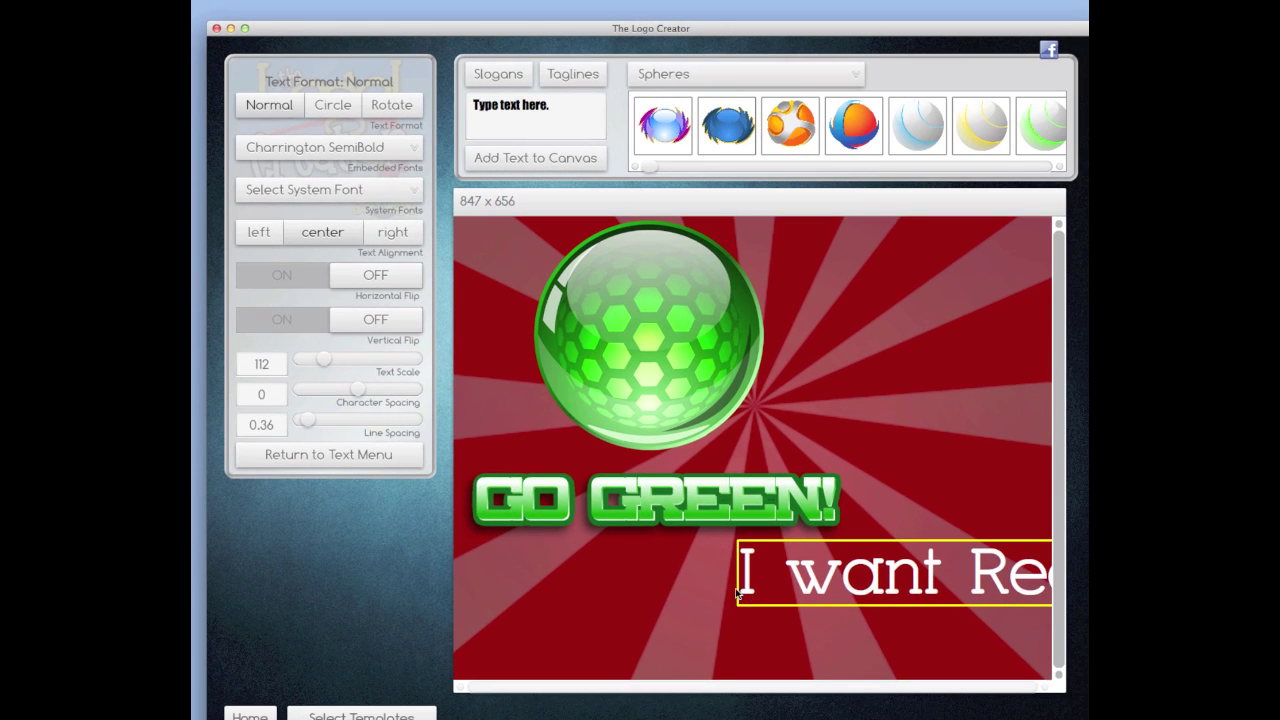
drag(746, 593, 606, 621)
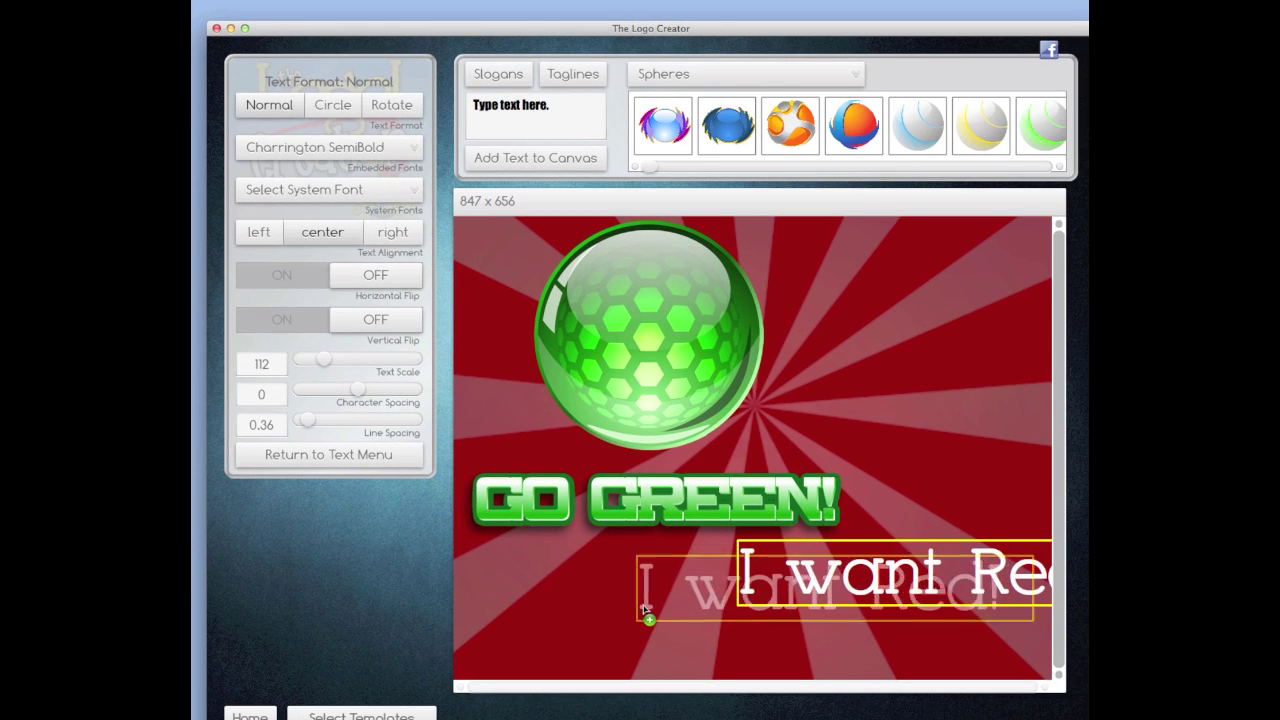
click(334, 455)
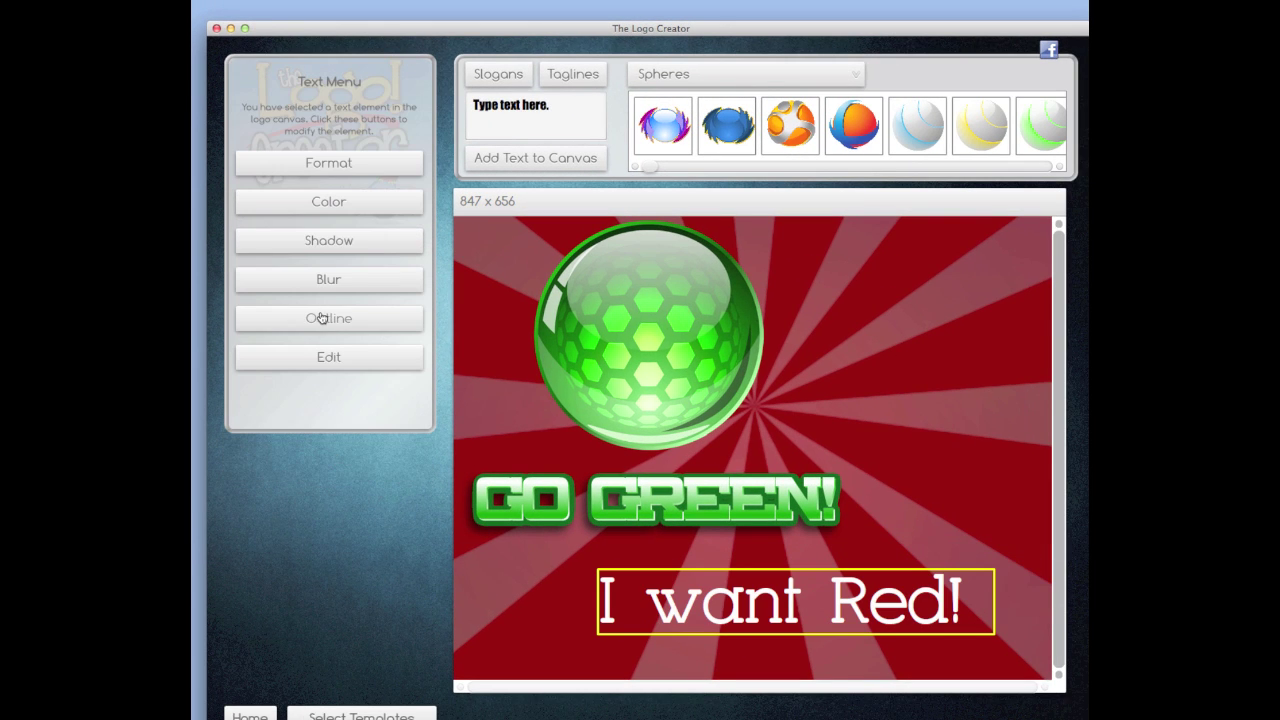
Give 'I want Red!' a thick dark outline.
click(322, 318)
click(285, 109)
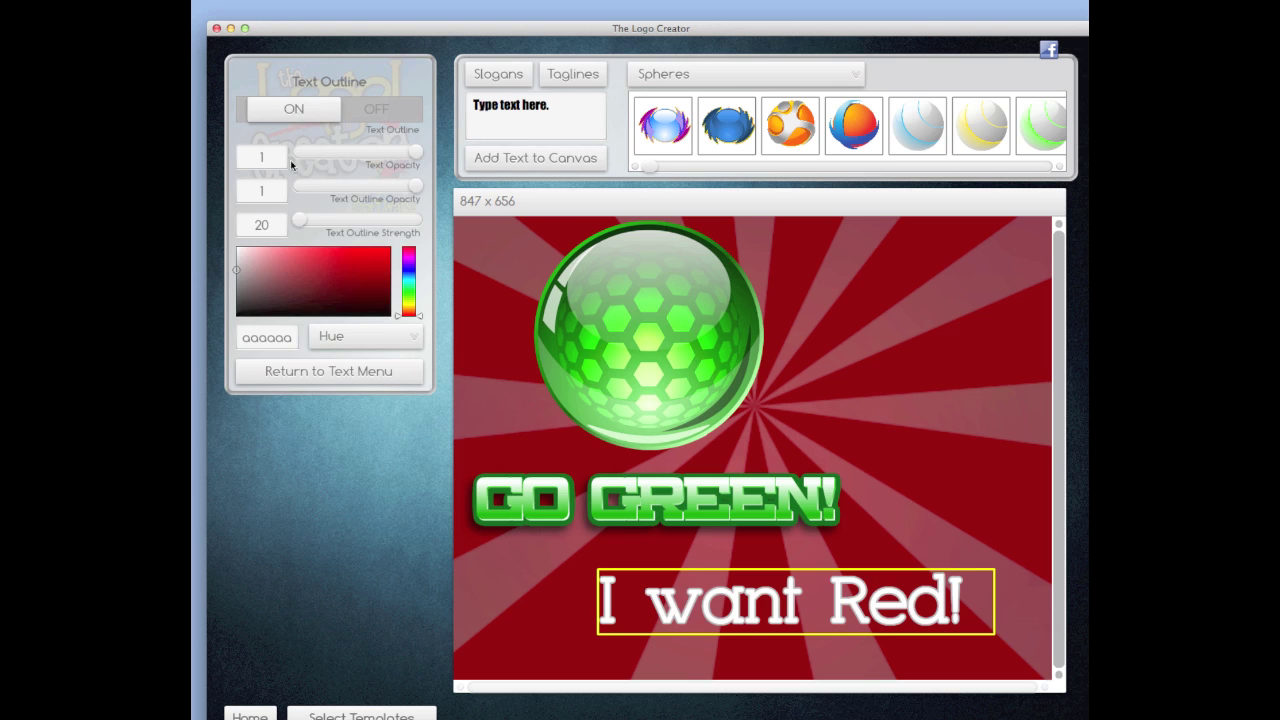
click(338, 288)
drag(347, 292, 385, 314)
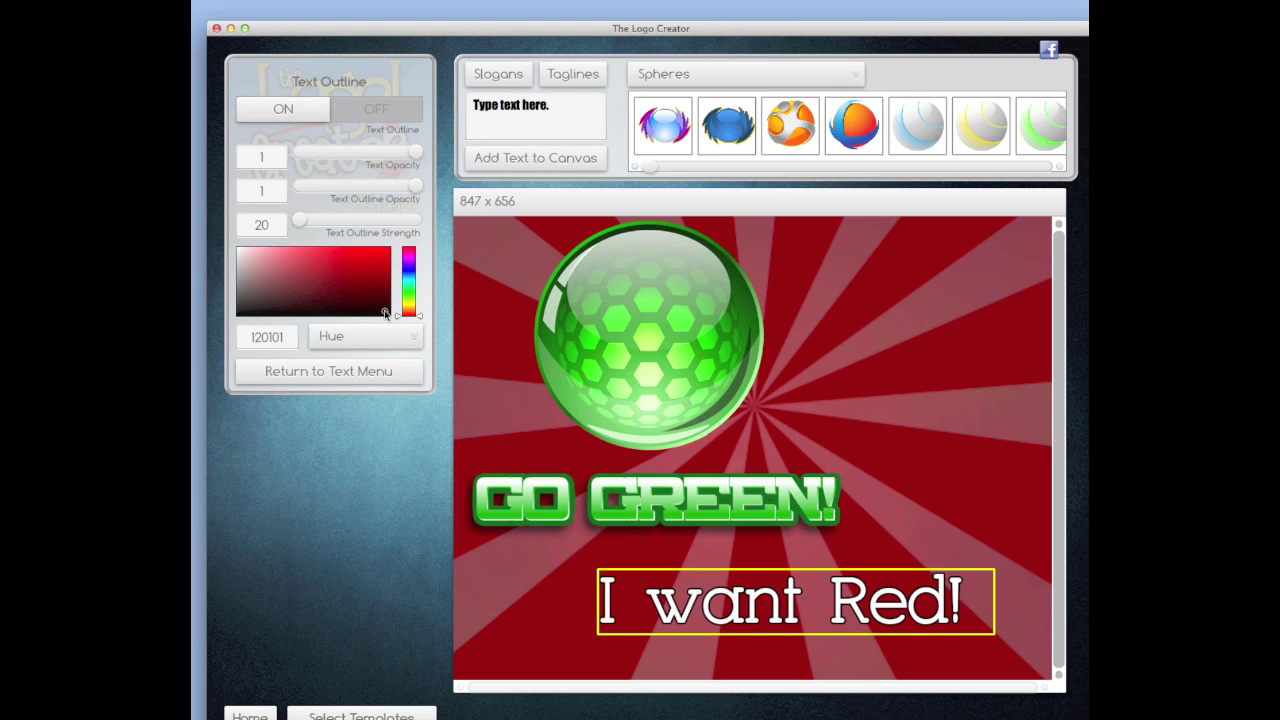
drag(299, 220, 316, 227)
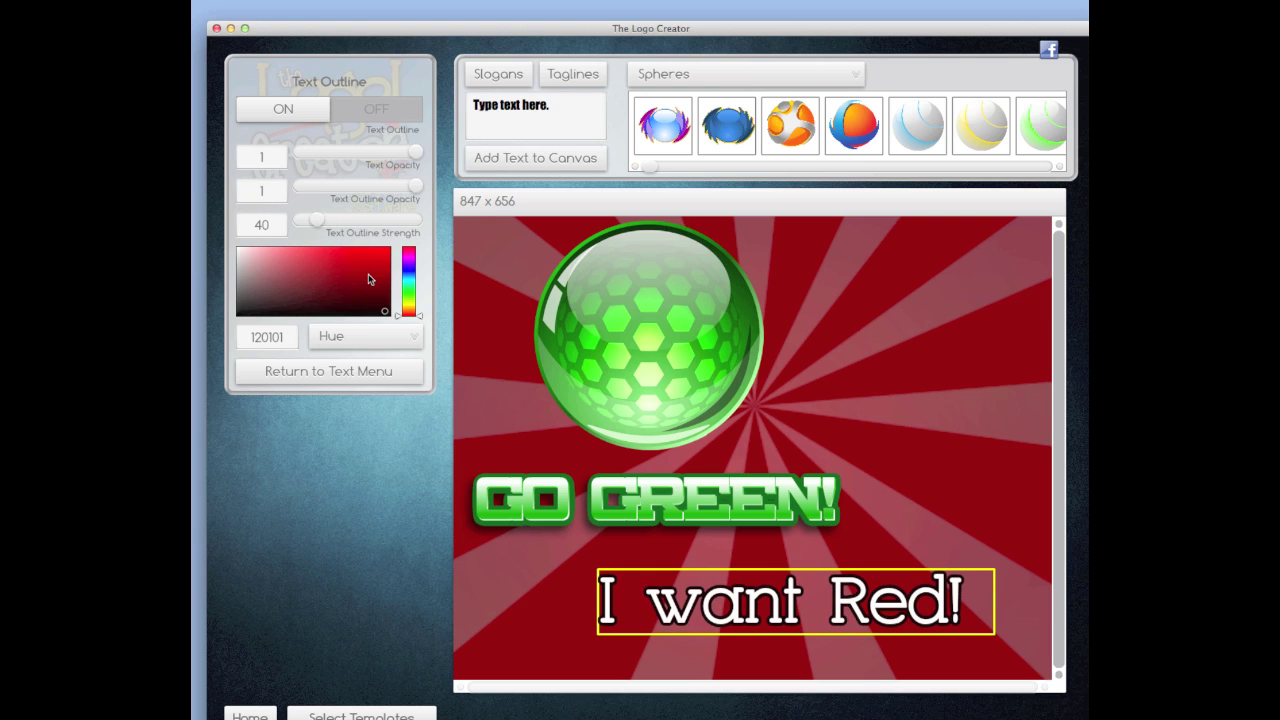
mouse_move(370, 276)
mouse_down()
mouse_move(405, 240)
mouse_move(236, 314)
mouse_up()
click(360, 372)
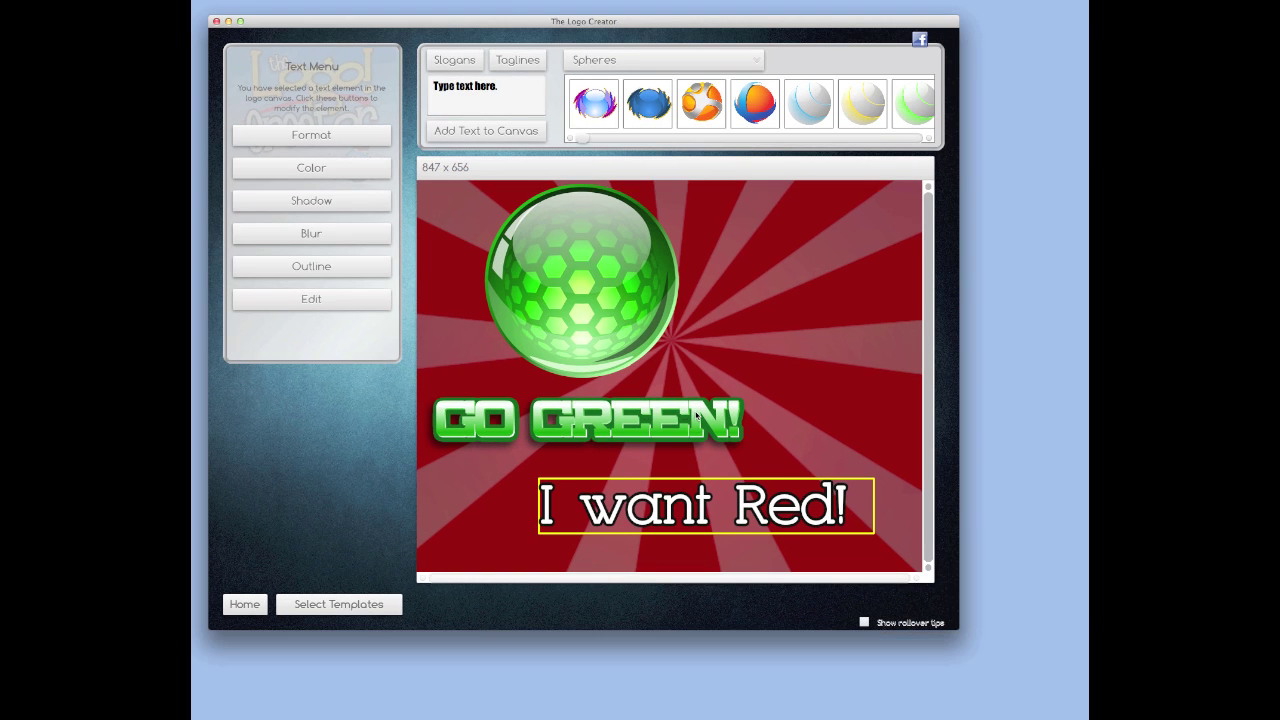
mouse_move(697, 416)
mouse_down()
mouse_move(705, 372)
mouse_move(816, 338)
mouse_up()
Align the two GO GREEN! copies, one sitting just below the other under the sphere.
click(738, 439)
drag(816, 492, 861, 490)
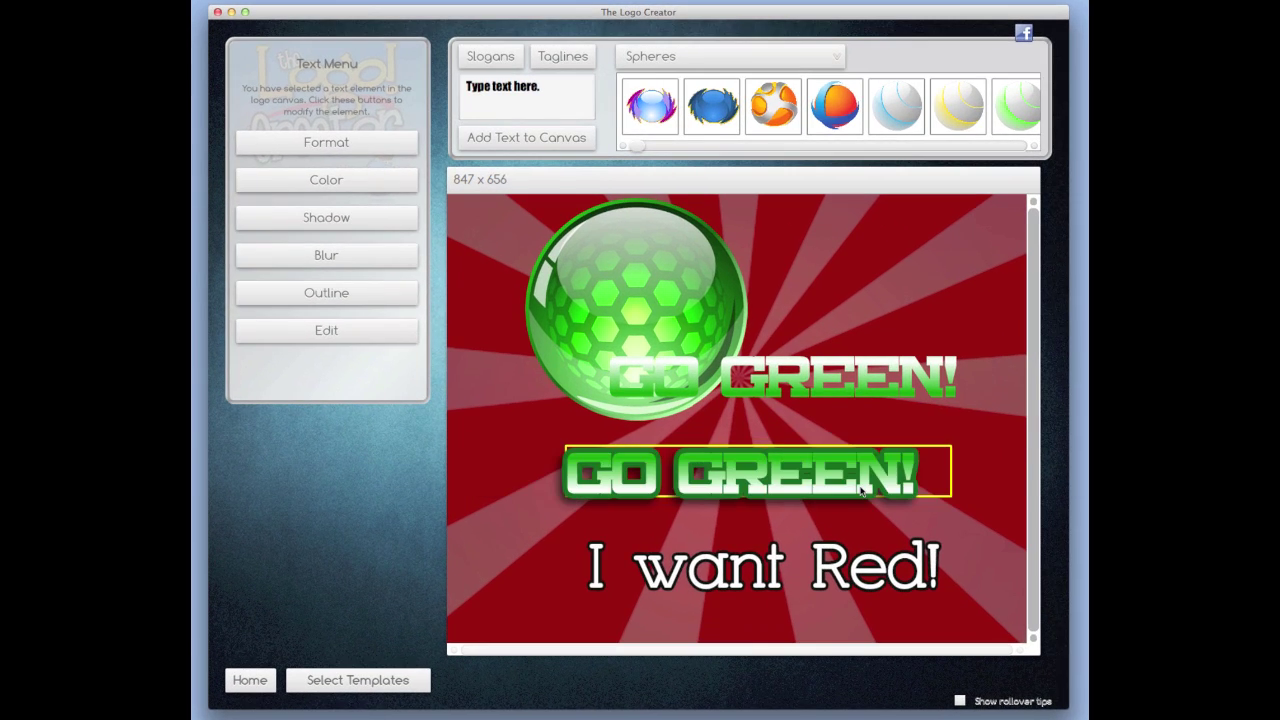
click(765, 398)
drag(727, 487, 713, 488)
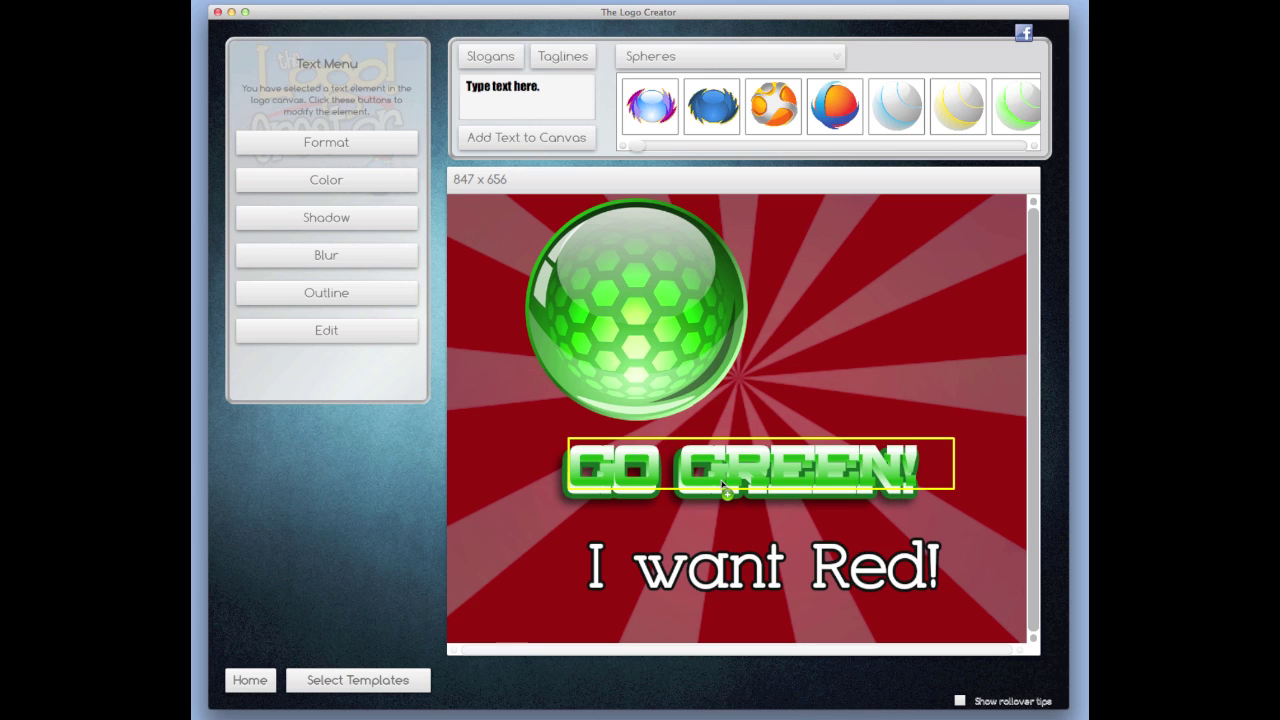
drag(711, 487, 718, 488)
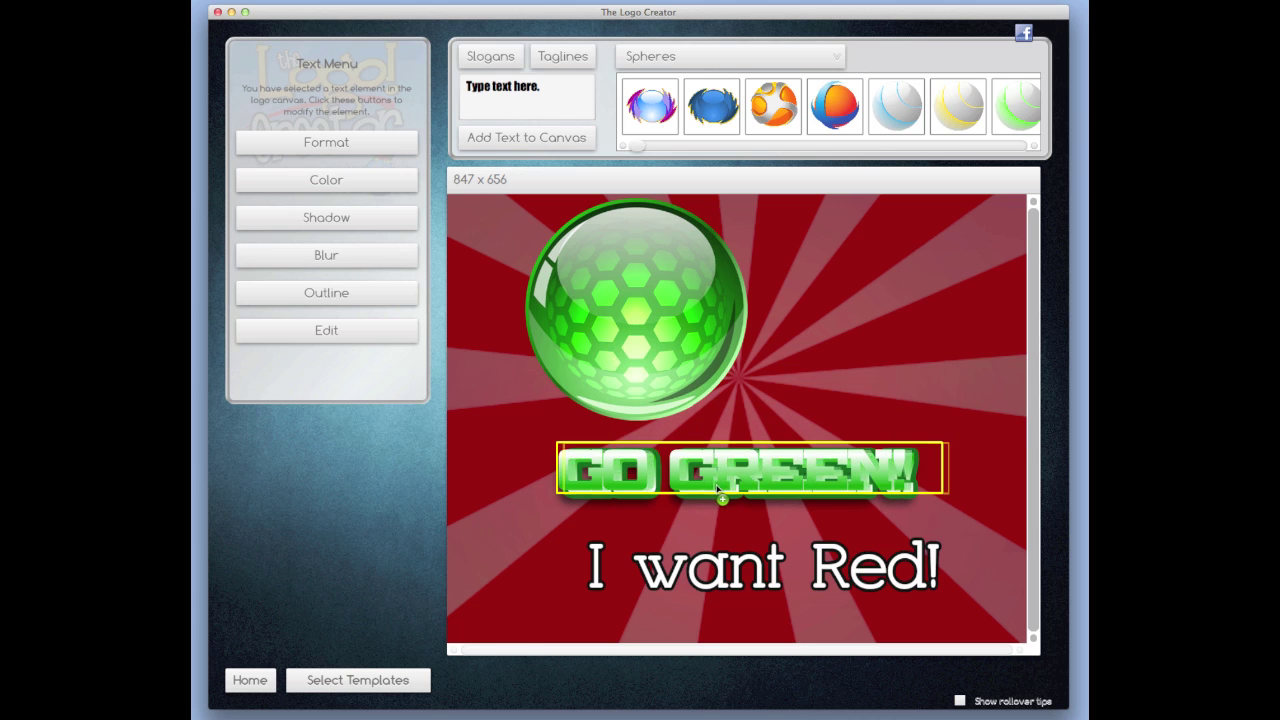
click(813, 424)
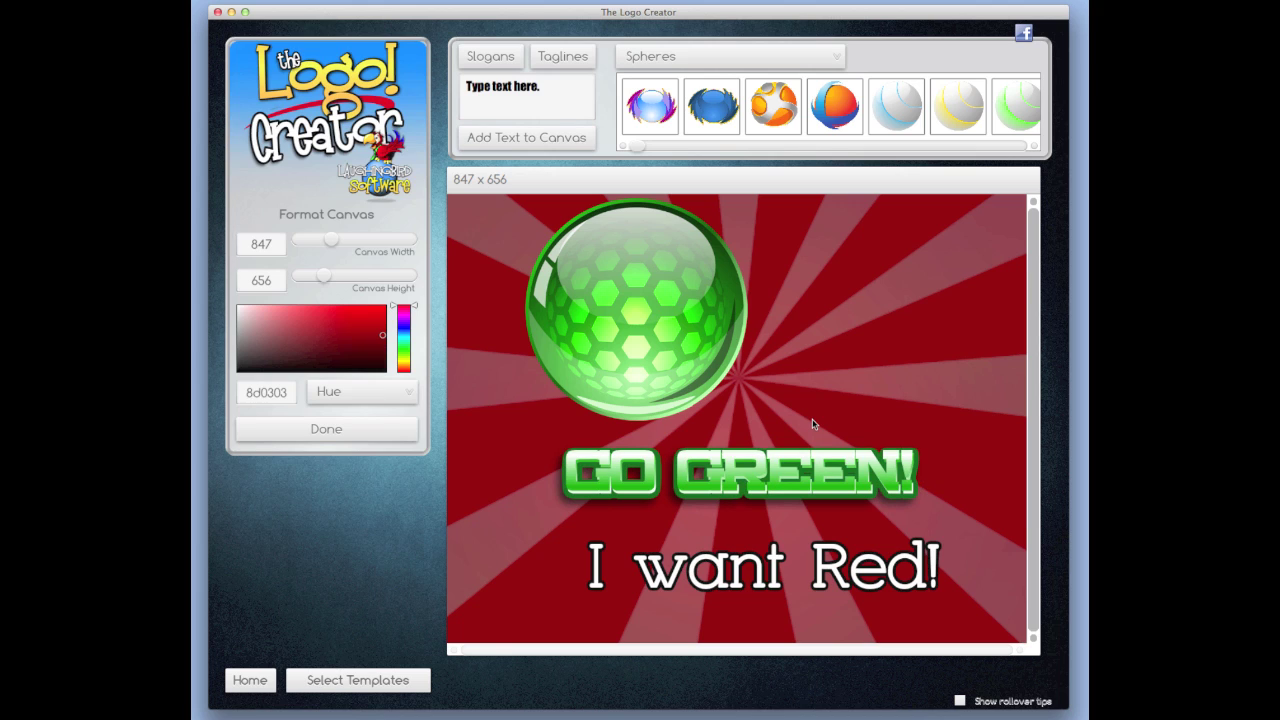
click(753, 476)
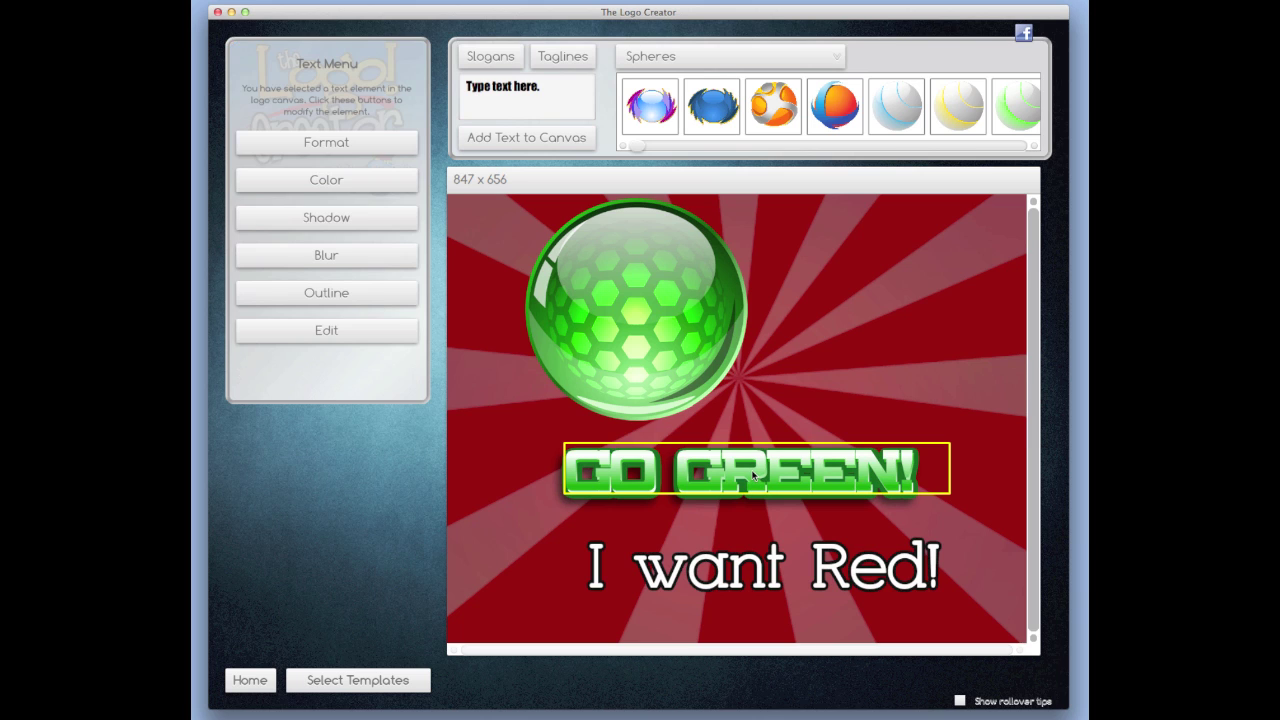
drag(753, 476, 747, 453)
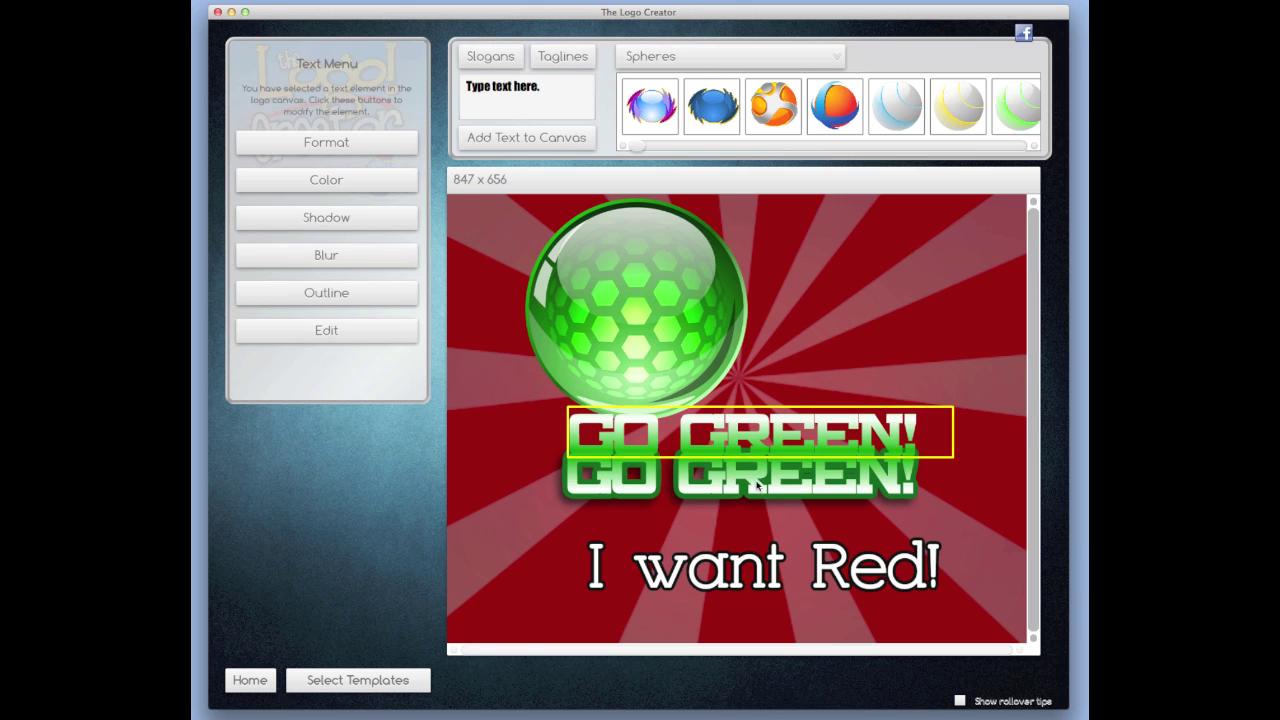
drag(747, 453, 765, 498)
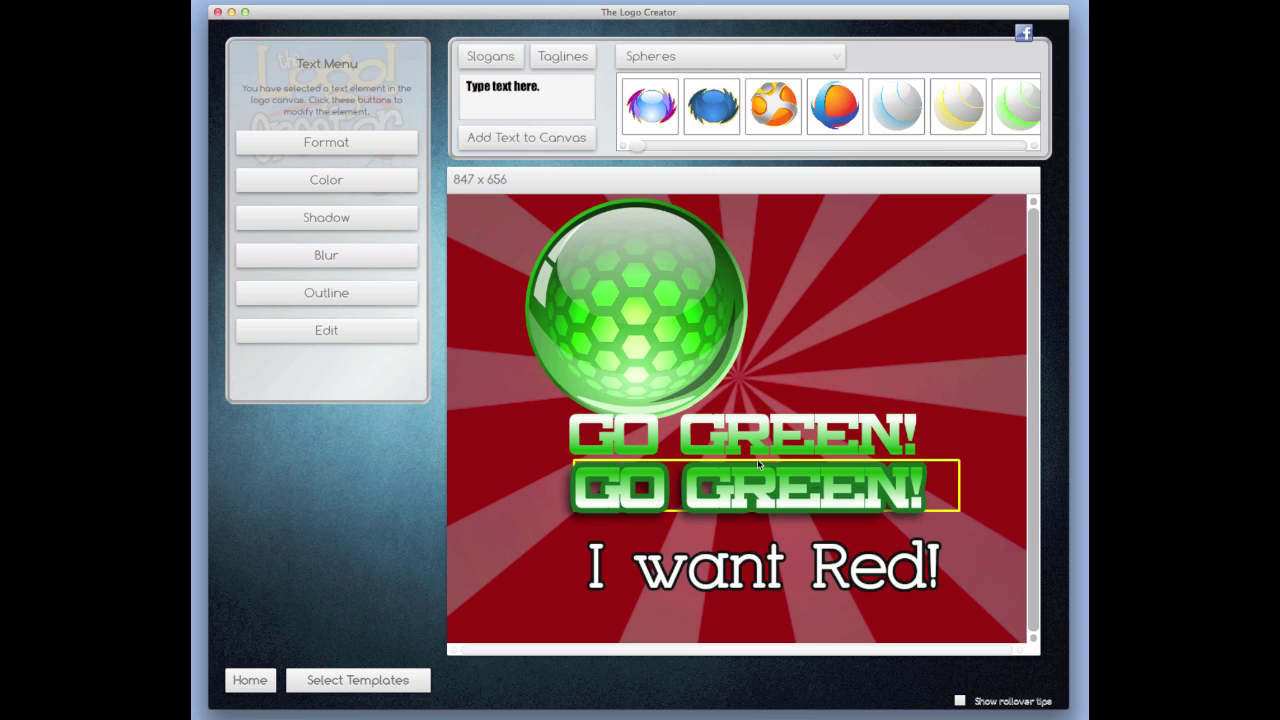
click(358, 293)
Give the lower GO GREEN! copy a deep red outline and nudge it into place.
drag(391, 280, 402, 233)
click(383, 235)
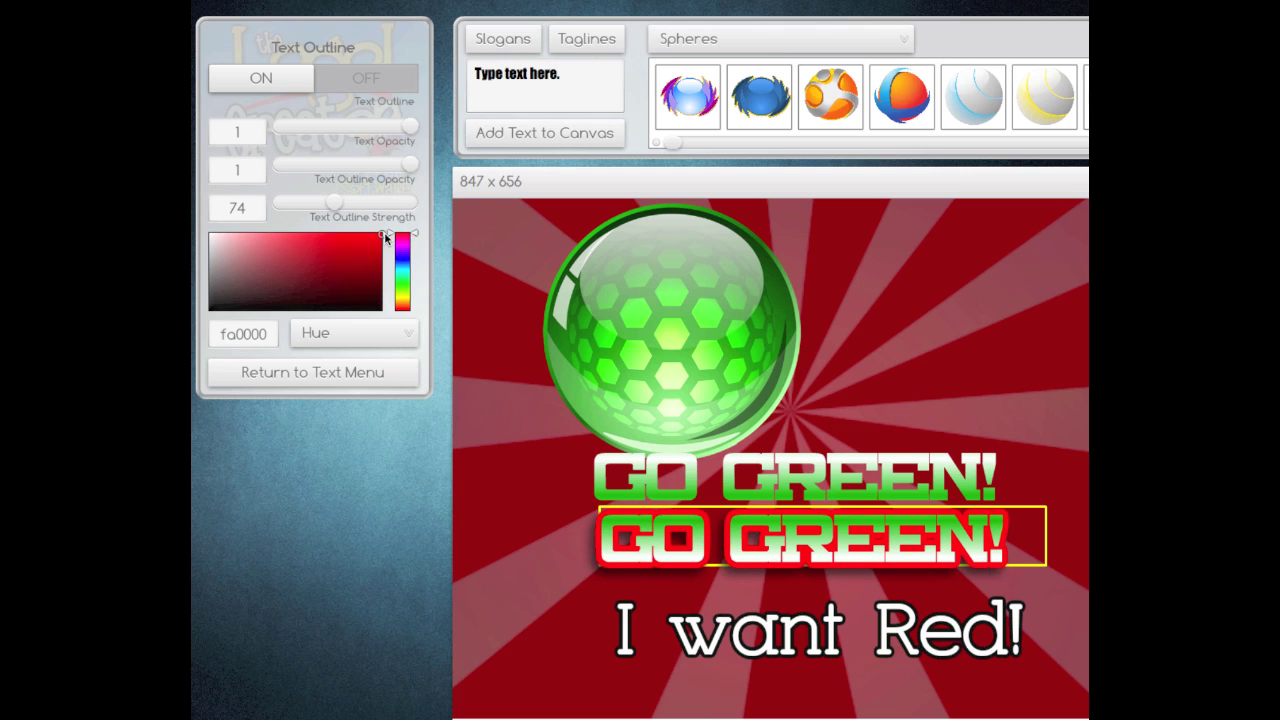
drag(385, 237, 386, 250)
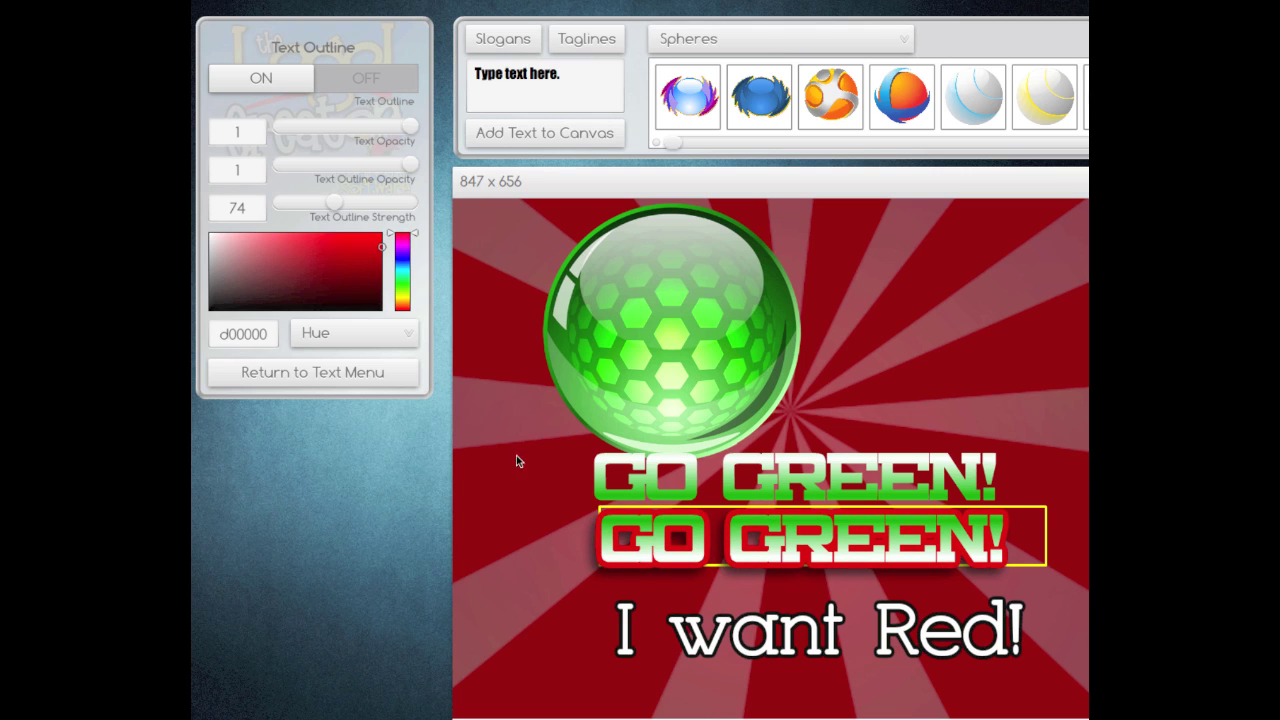
click(368, 372)
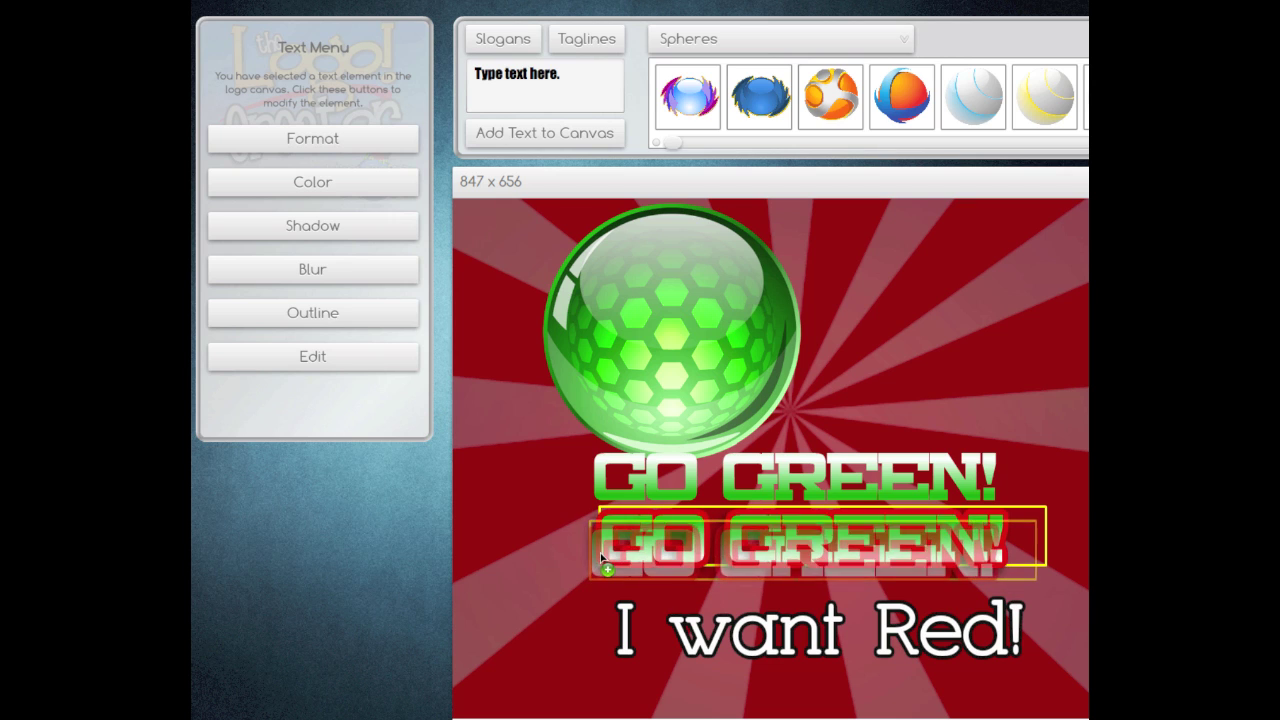
drag(612, 545, 598, 551)
Reword the lower headline from GO GREEN! to GO RED!
click(317, 358)
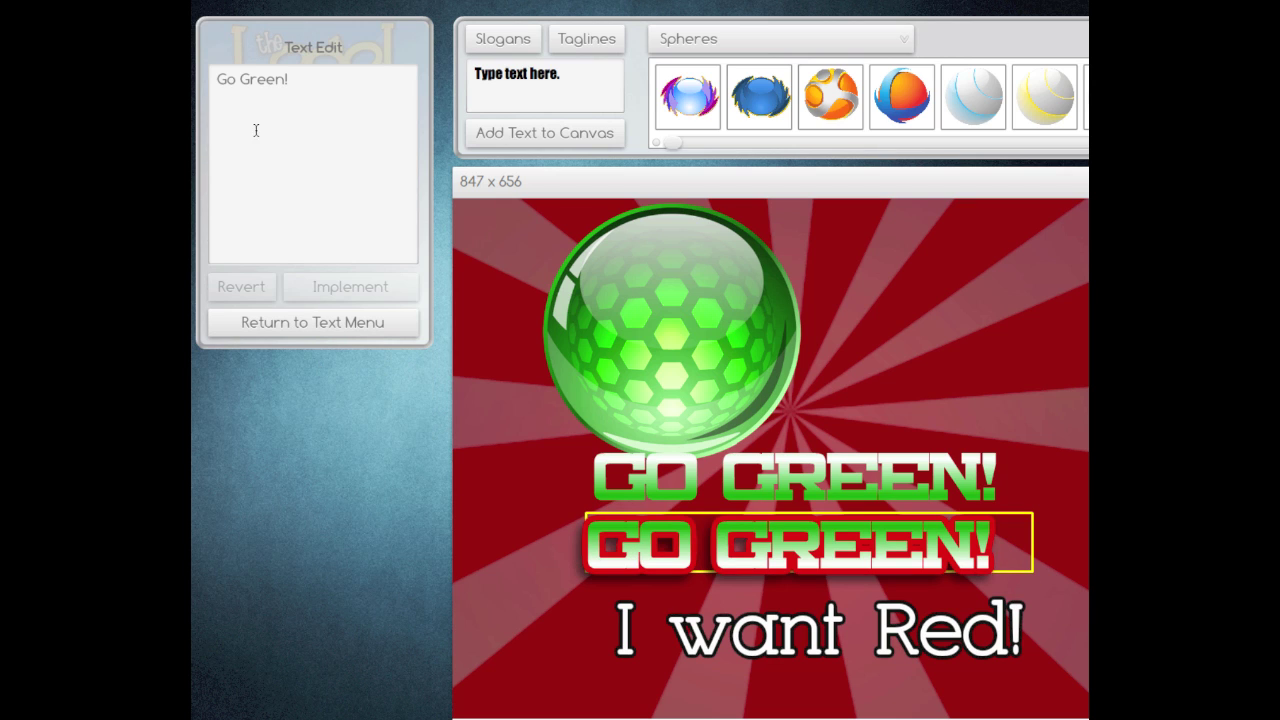
drag(238, 79, 333, 82)
text(R)
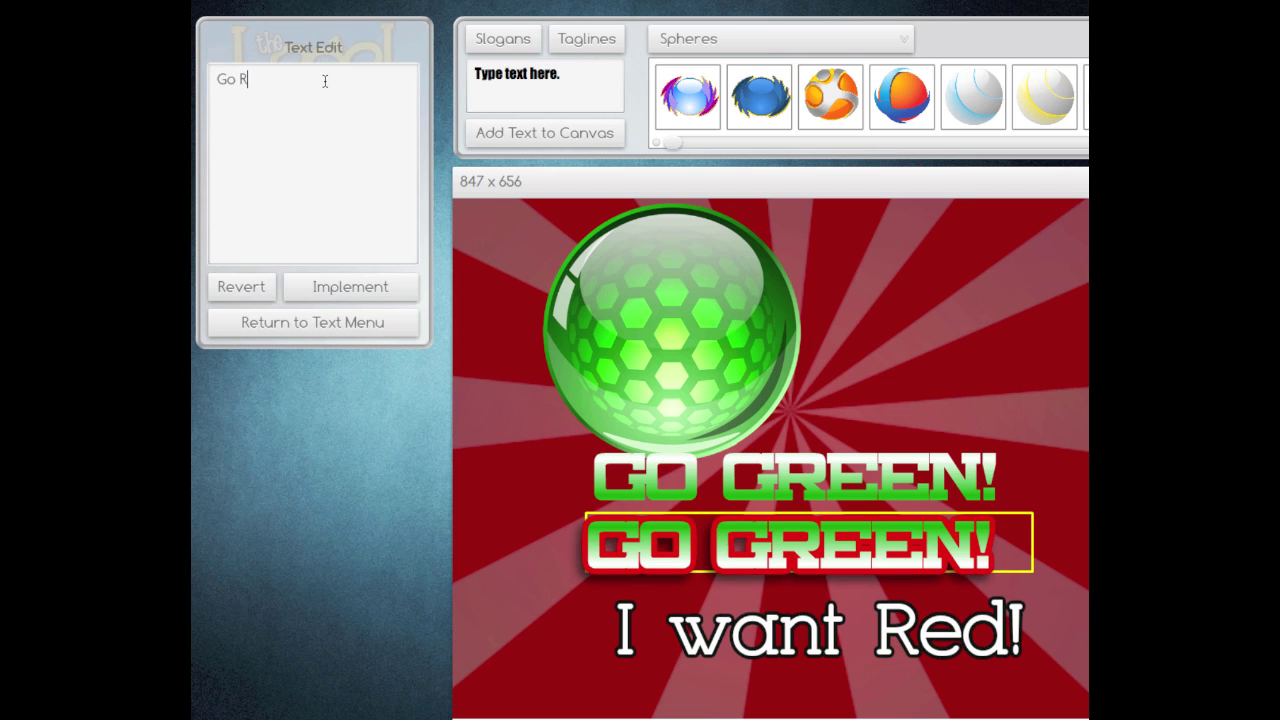
text(ed!)
click(340, 287)
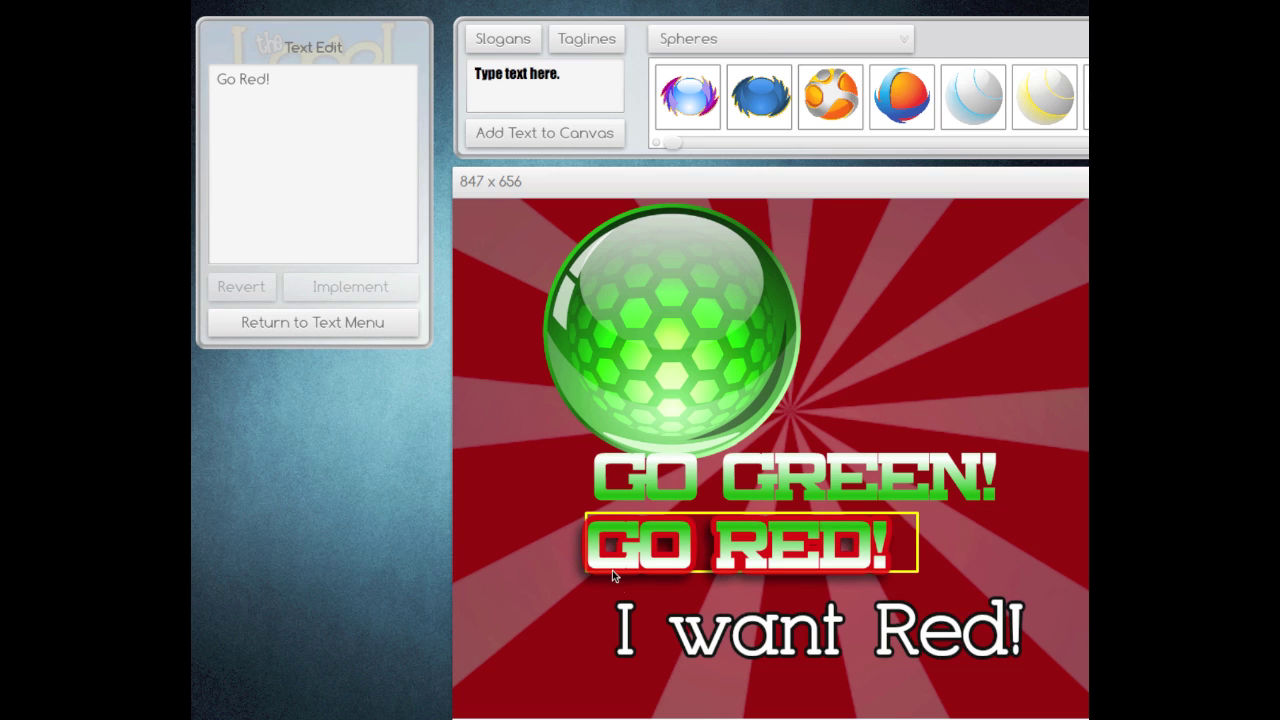
click(626, 619)
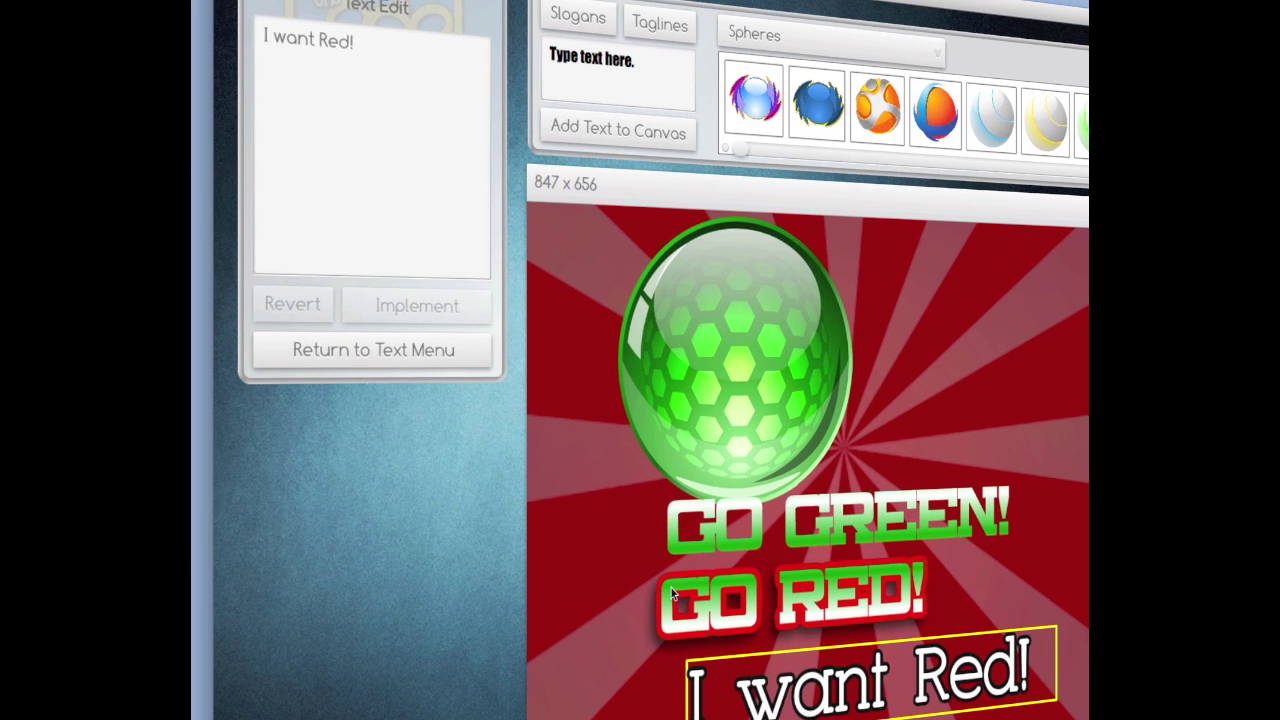
click(673, 590)
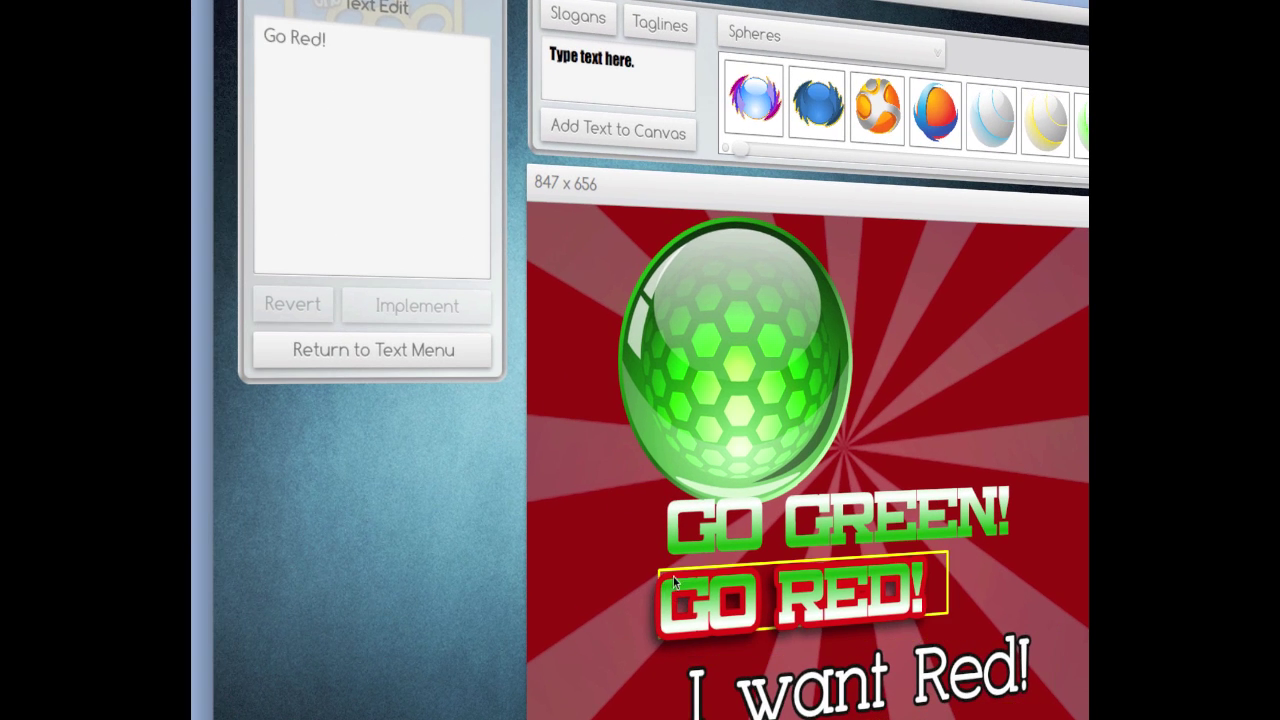
Change the top headline to GO RED! and move it down toward the red copy.
click(725, 512)
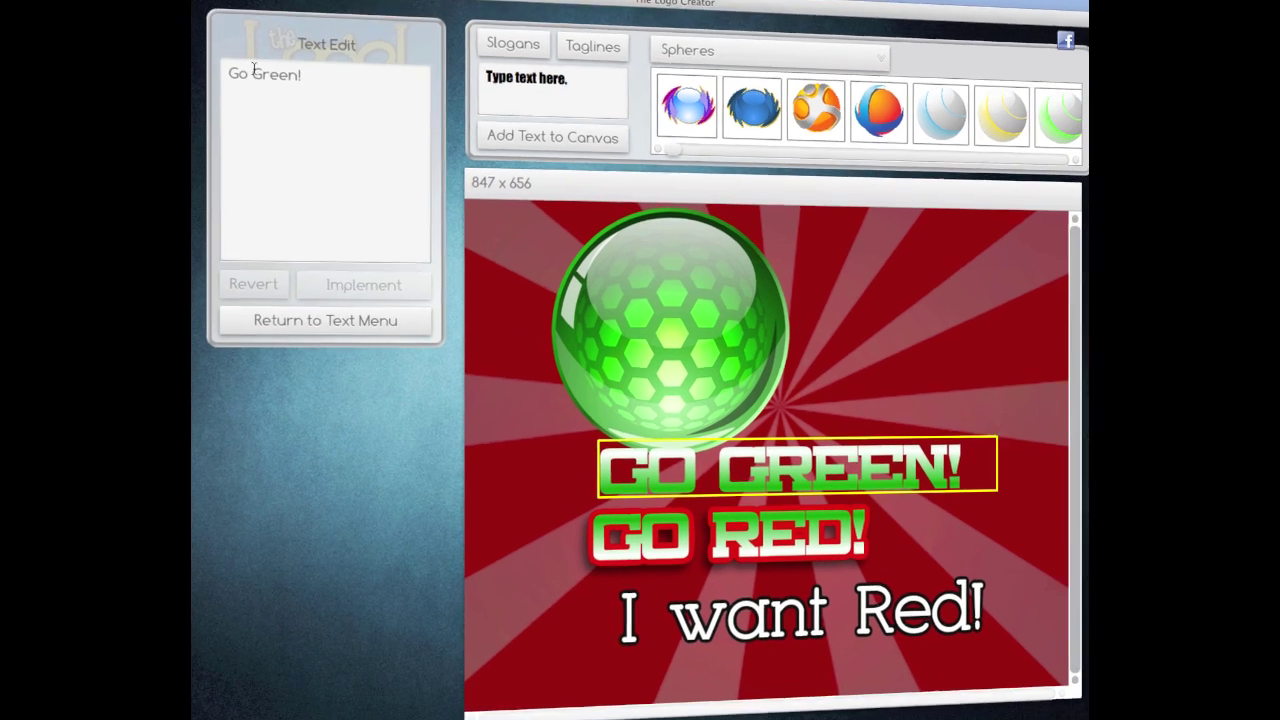
drag(278, 96, 298, 96)
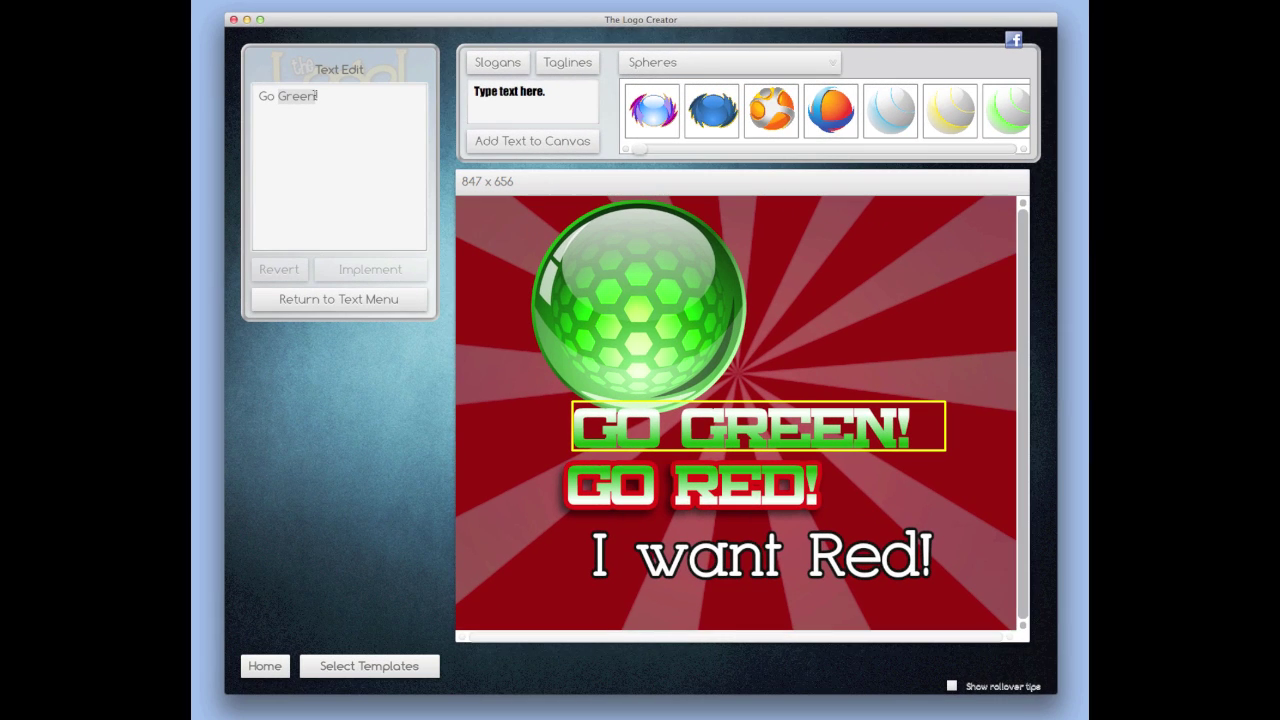
text(Red)
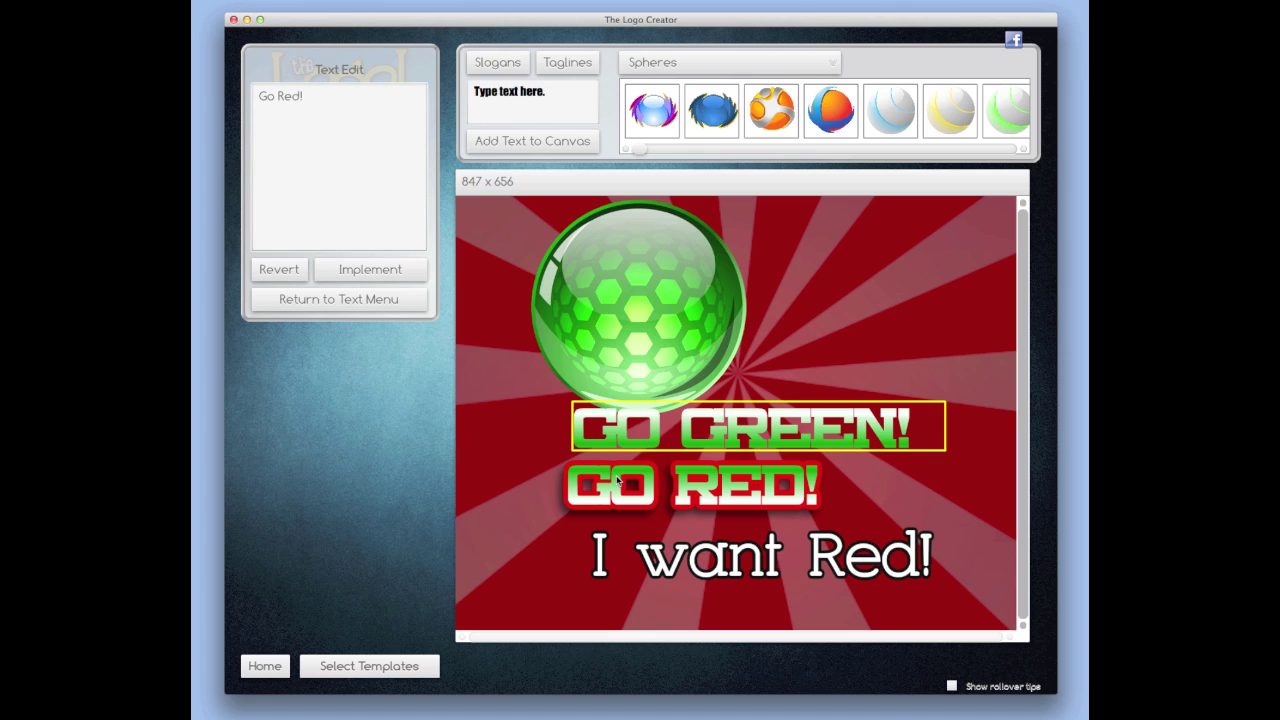
click(395, 274)
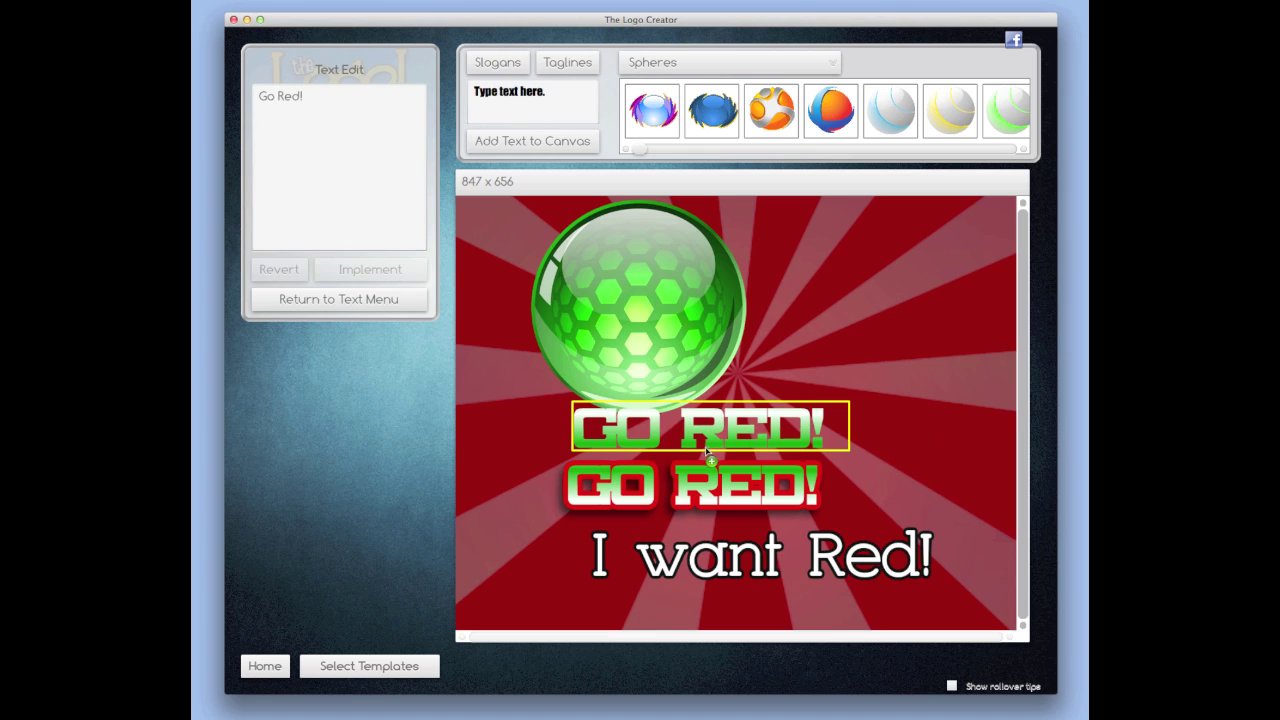
mouse_move(709, 435)
mouse_down()
mouse_move(702, 488)
mouse_move(752, 442)
mouse_up()
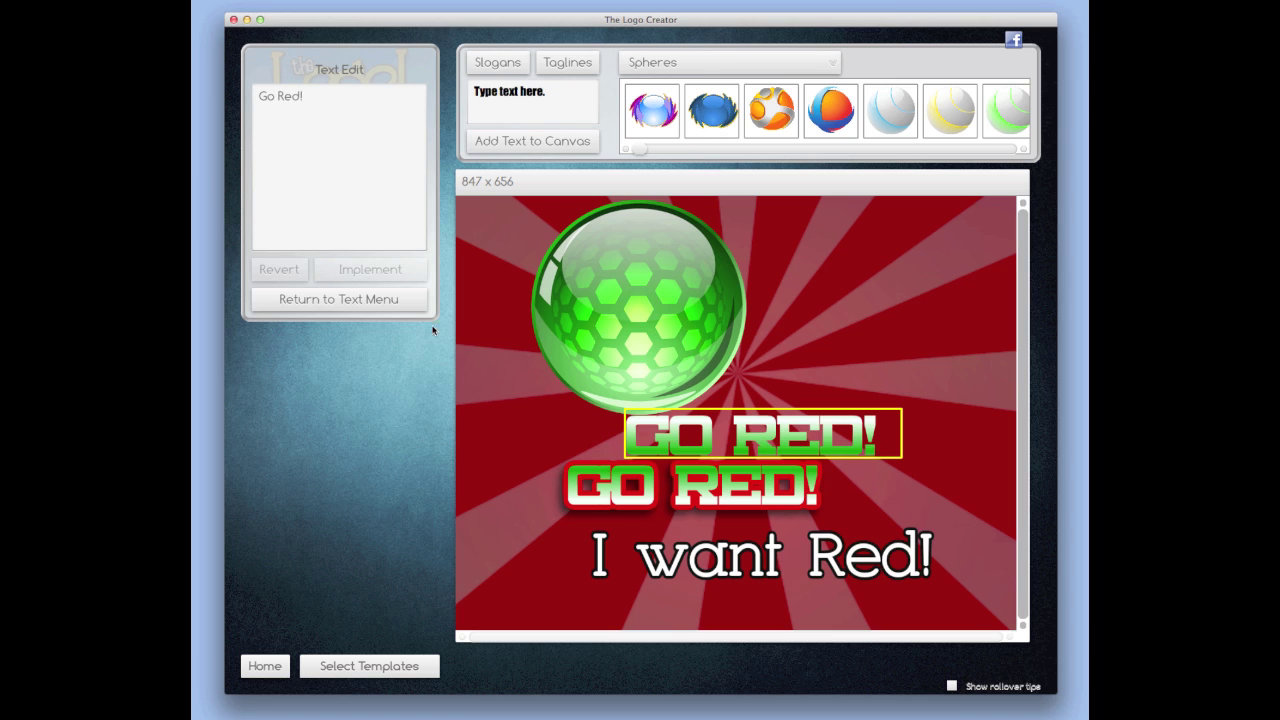
click(360, 301)
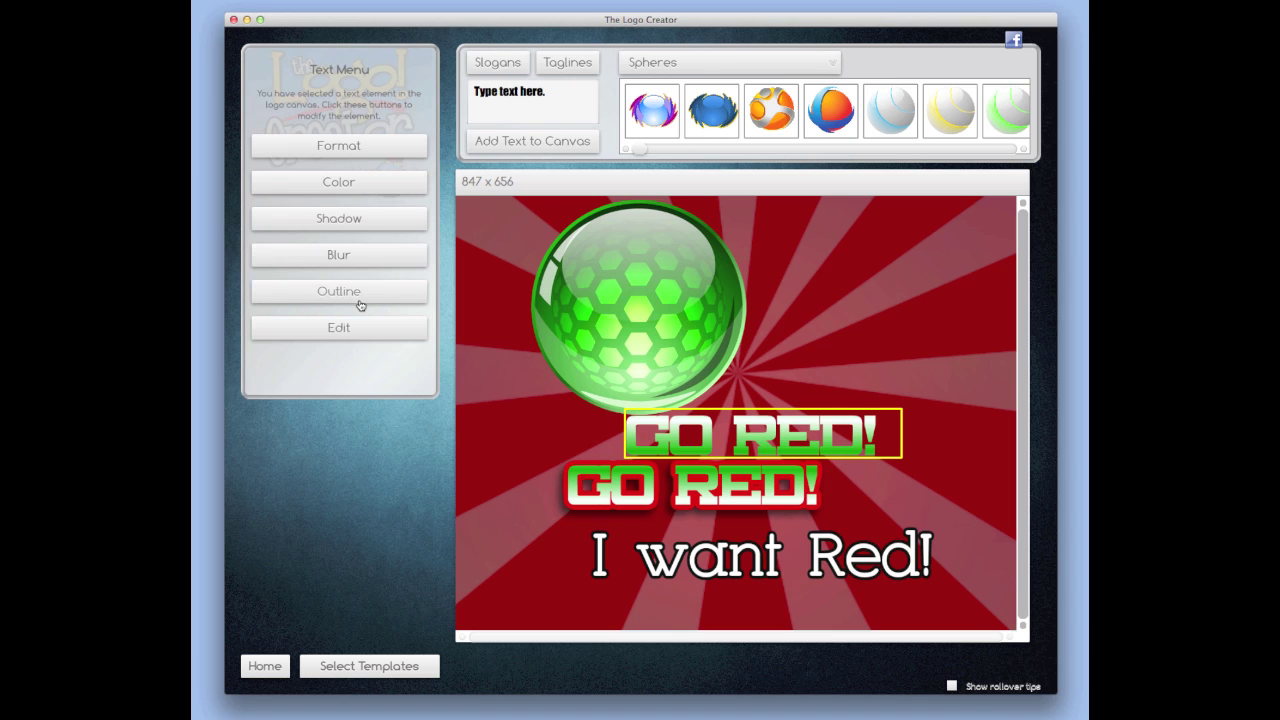
Try solid and gradient fills on the top headline, testing green and orange stops.
click(339, 186)
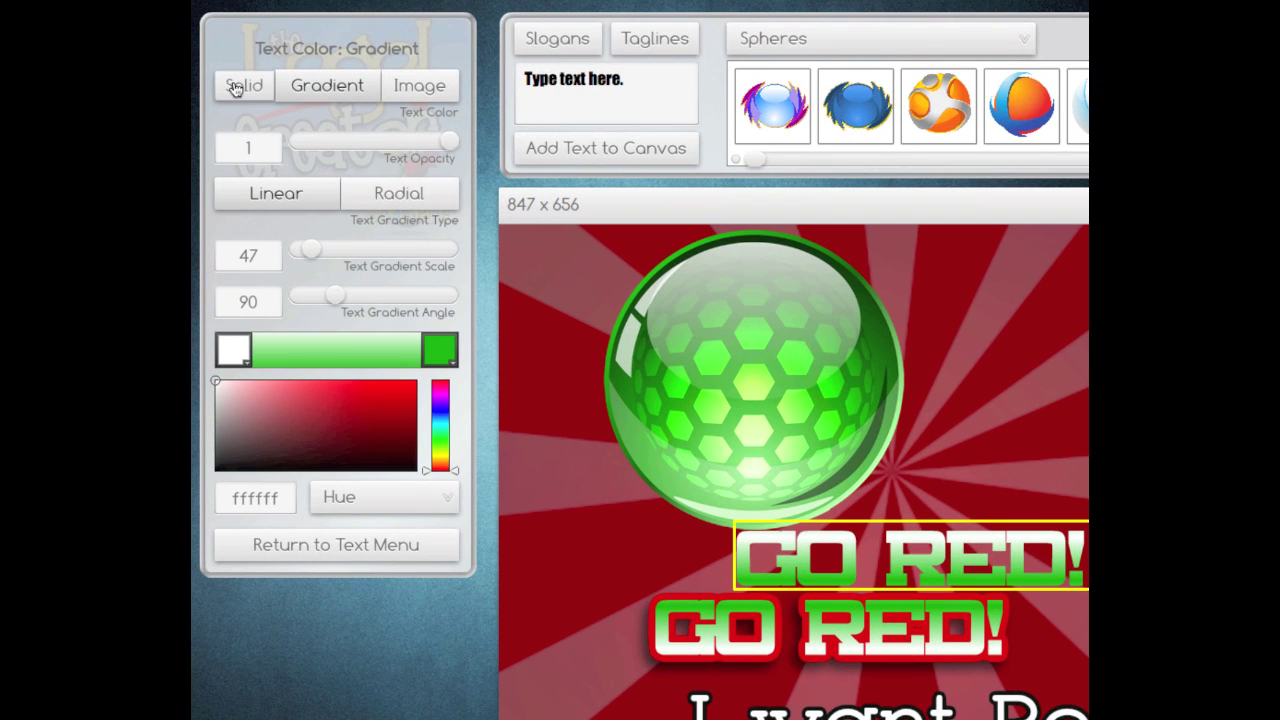
click(235, 88)
click(306, 92)
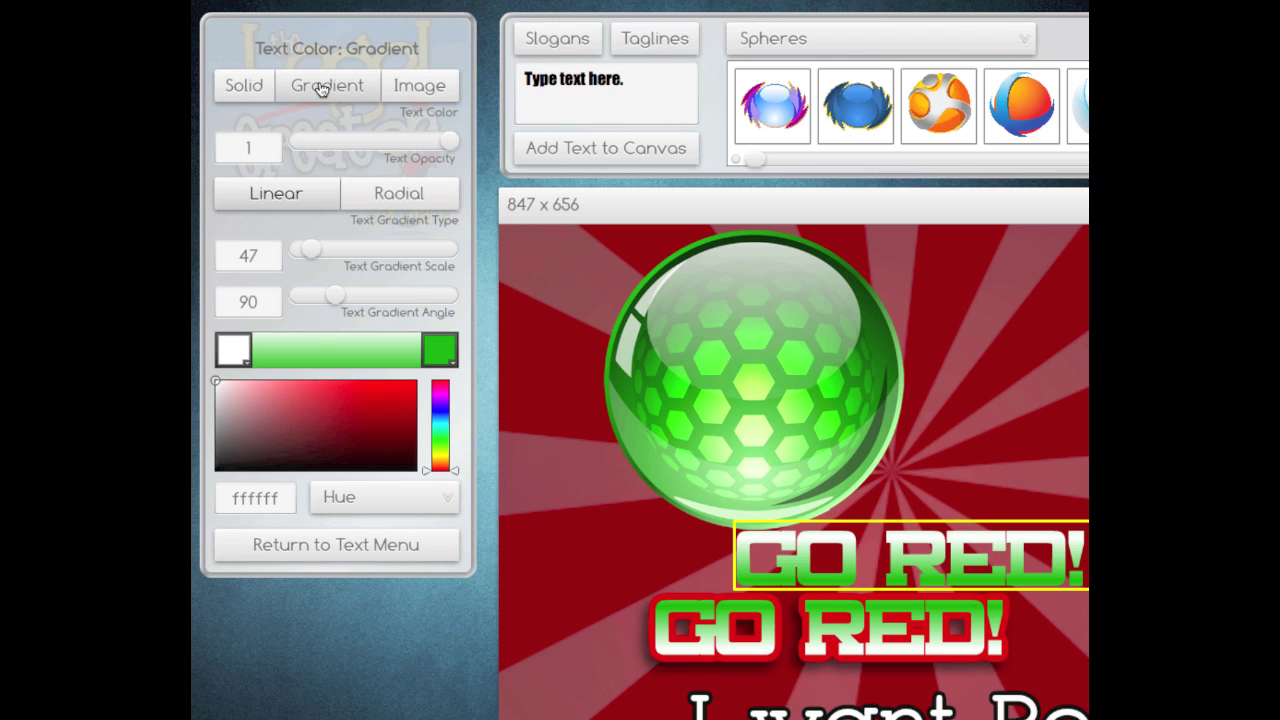
click(232, 355)
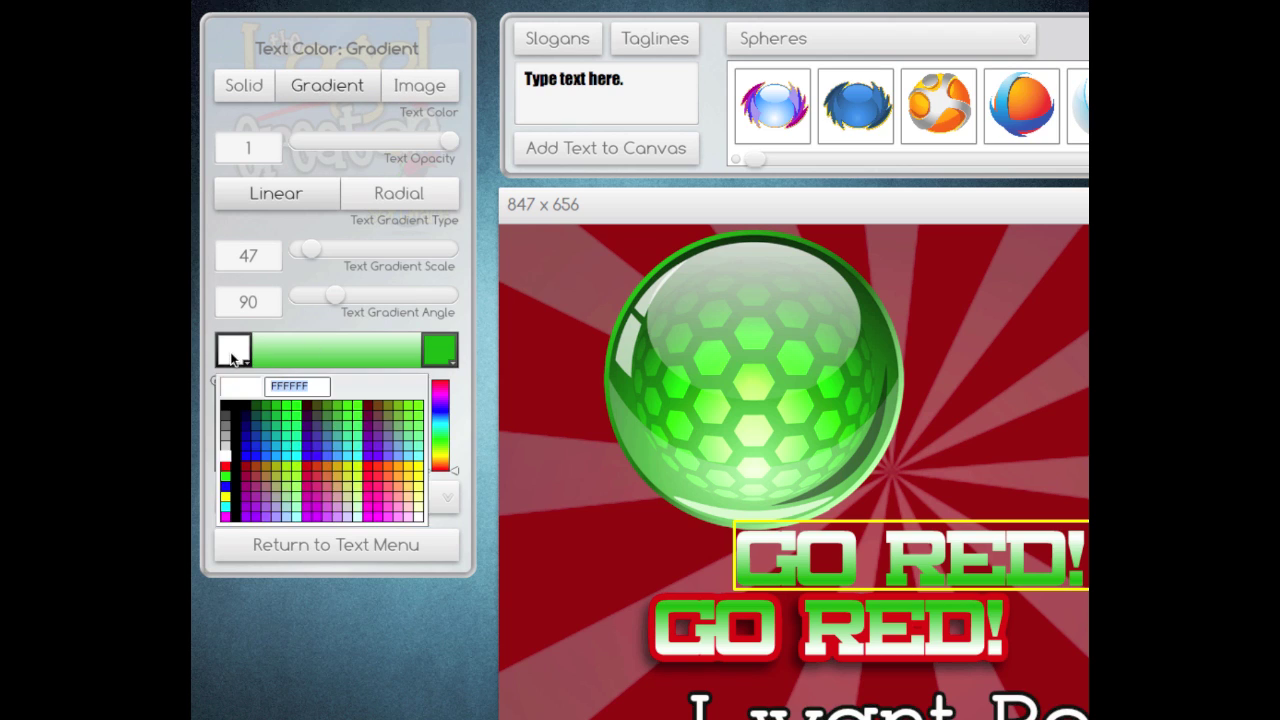
click(268, 418)
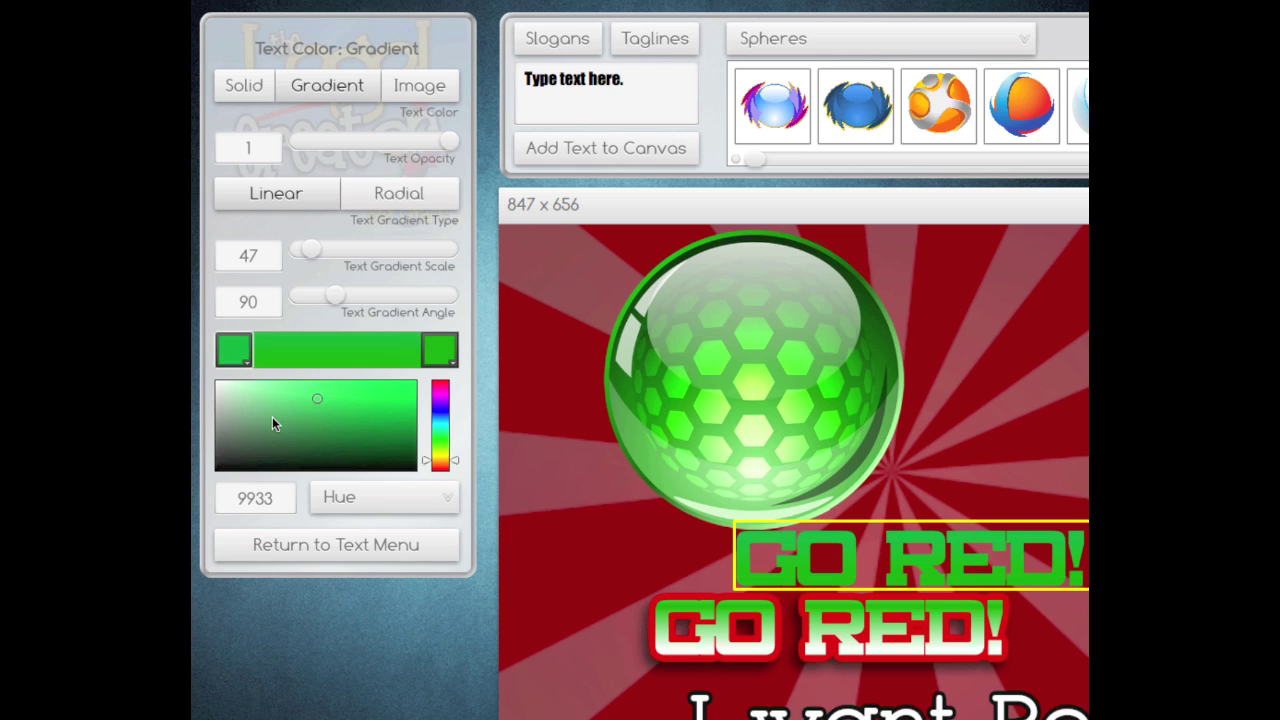
click(390, 402)
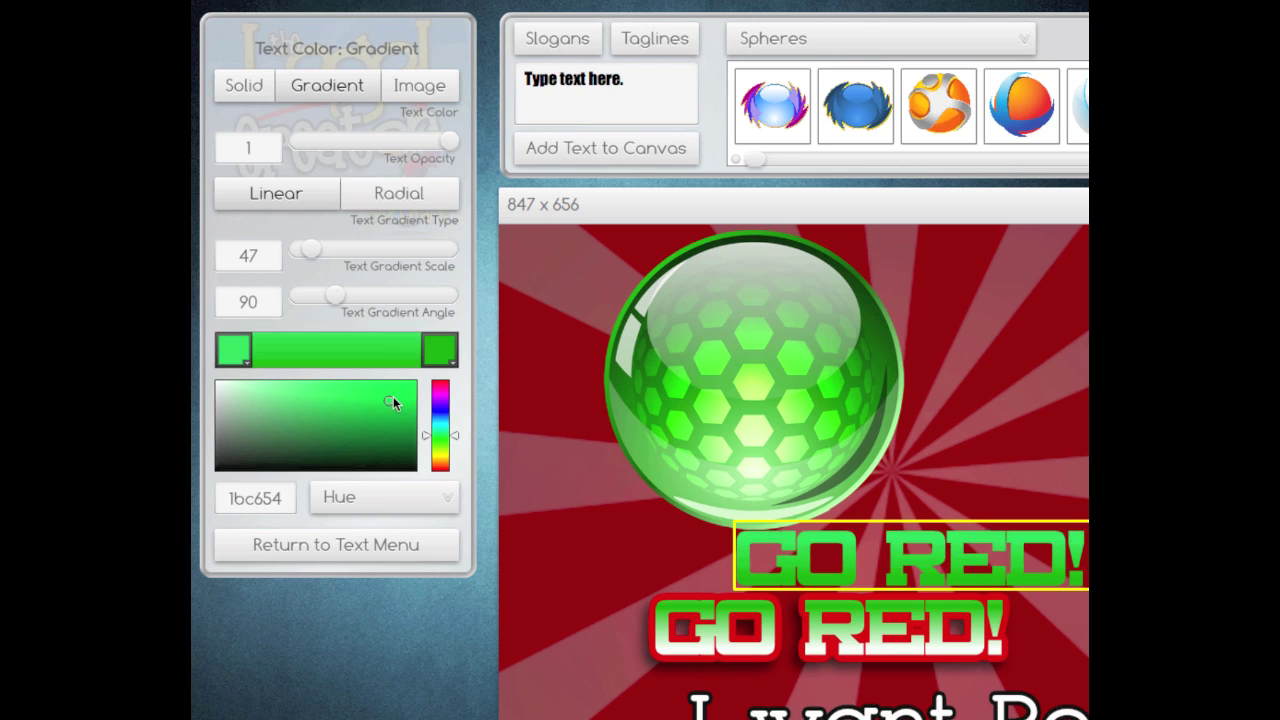
click(435, 353)
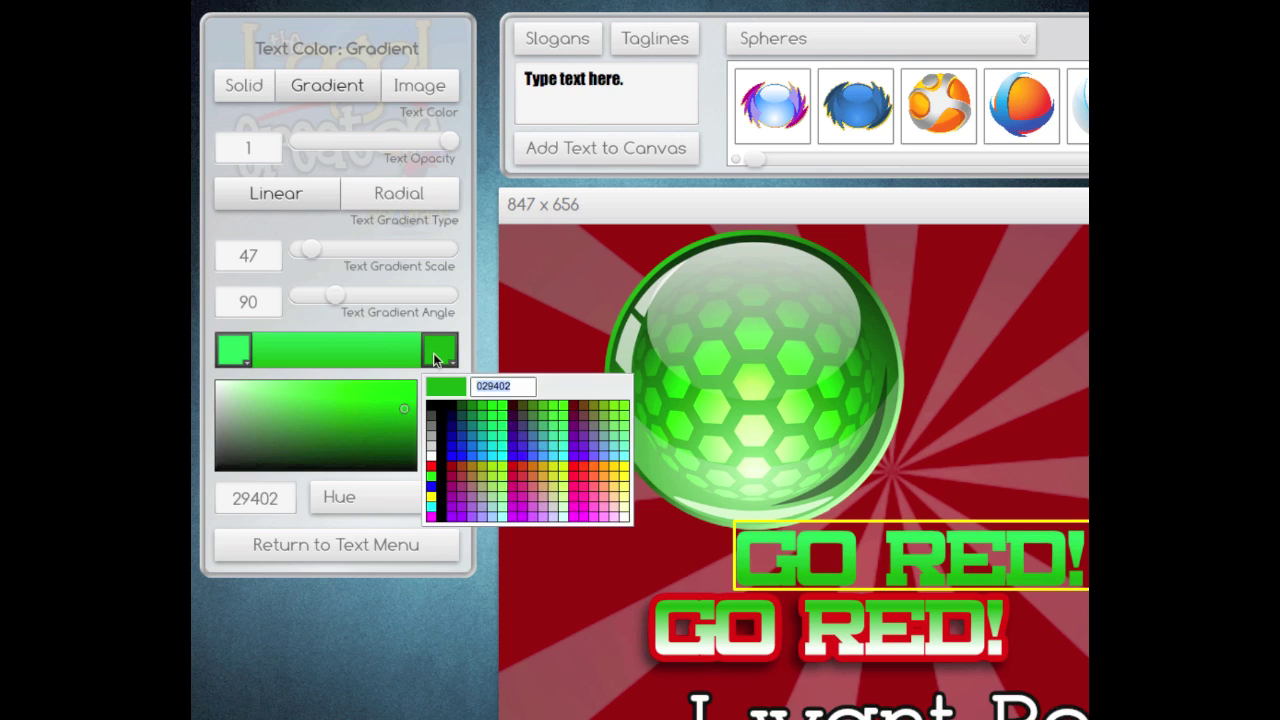
click(532, 480)
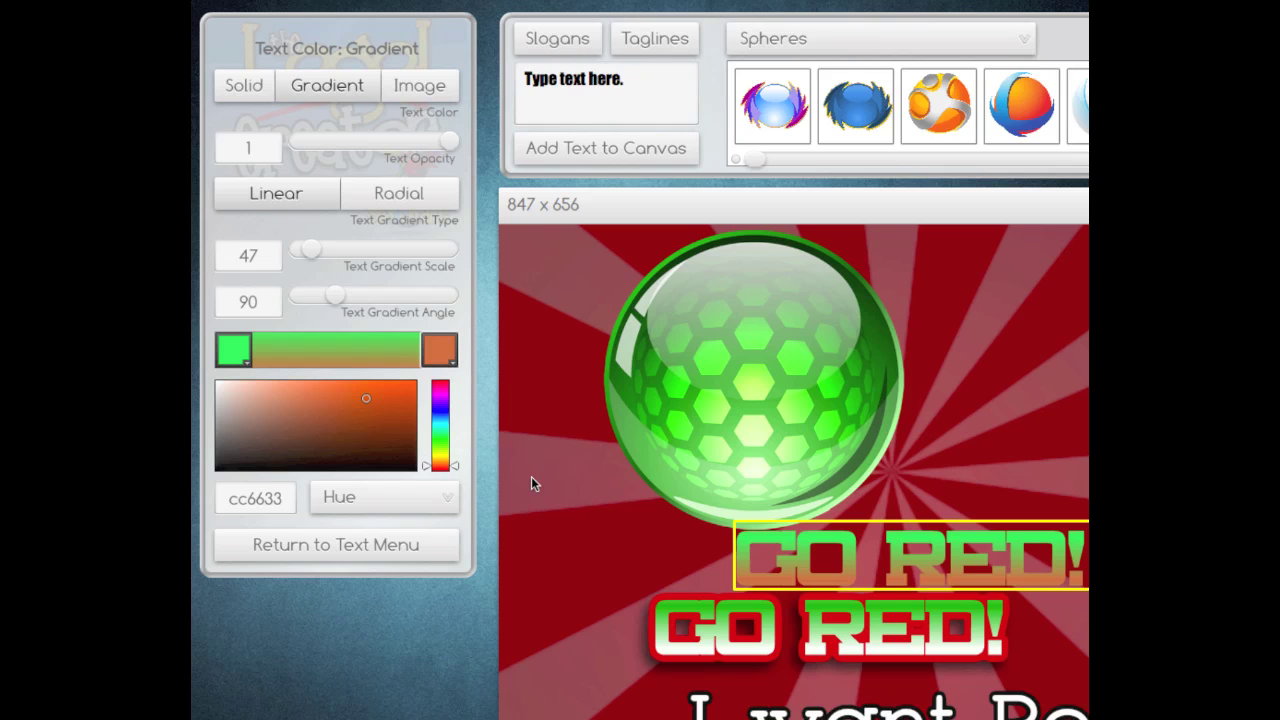
Set the gradient's first stop to red ff0000 and the second to white.
click(236, 358)
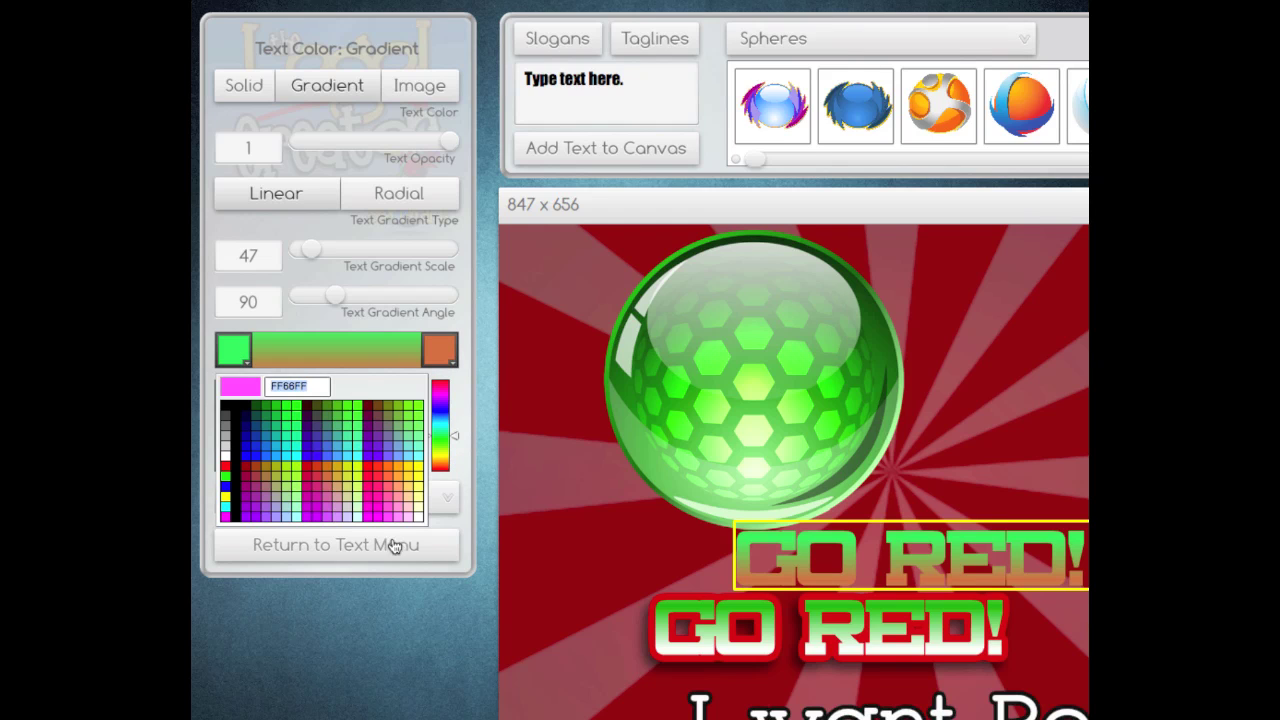
click(378, 425)
click(314, 409)
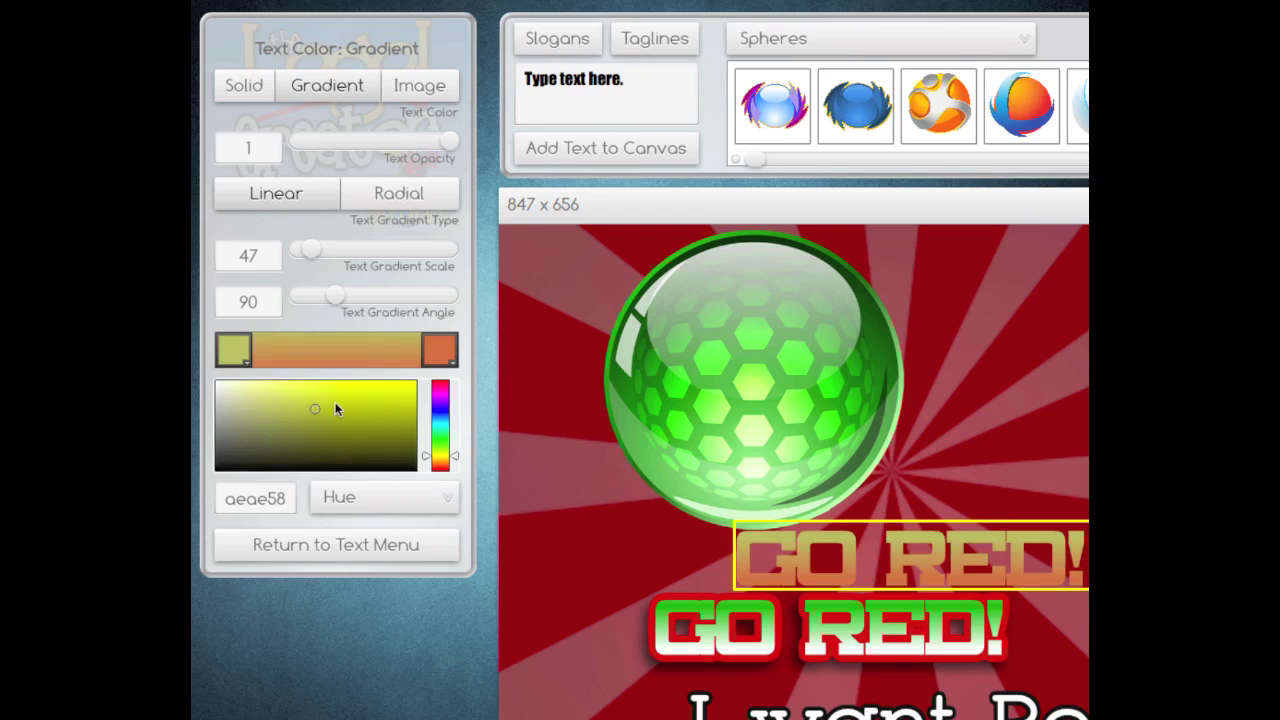
drag(335, 408, 427, 362)
click(400, 431)
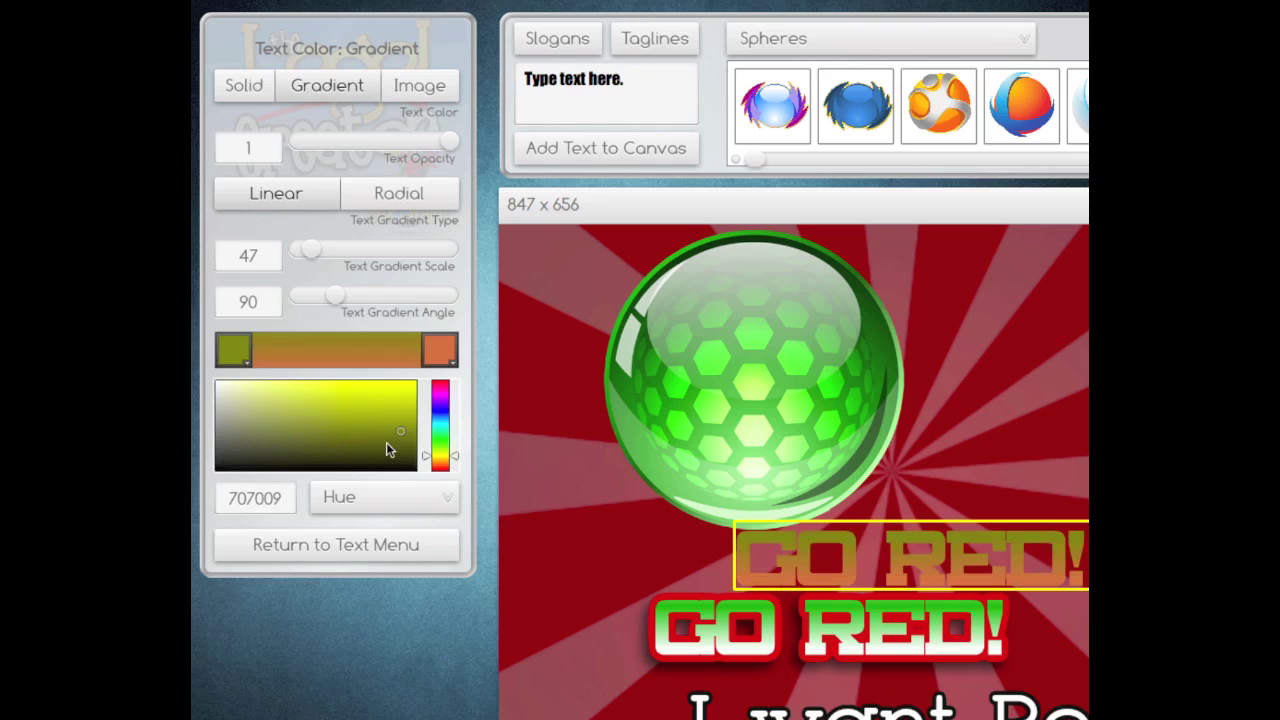
mouse_move(237, 407)
mouse_down()
mouse_move(406, 383)
mouse_move(439, 401)
mouse_up()
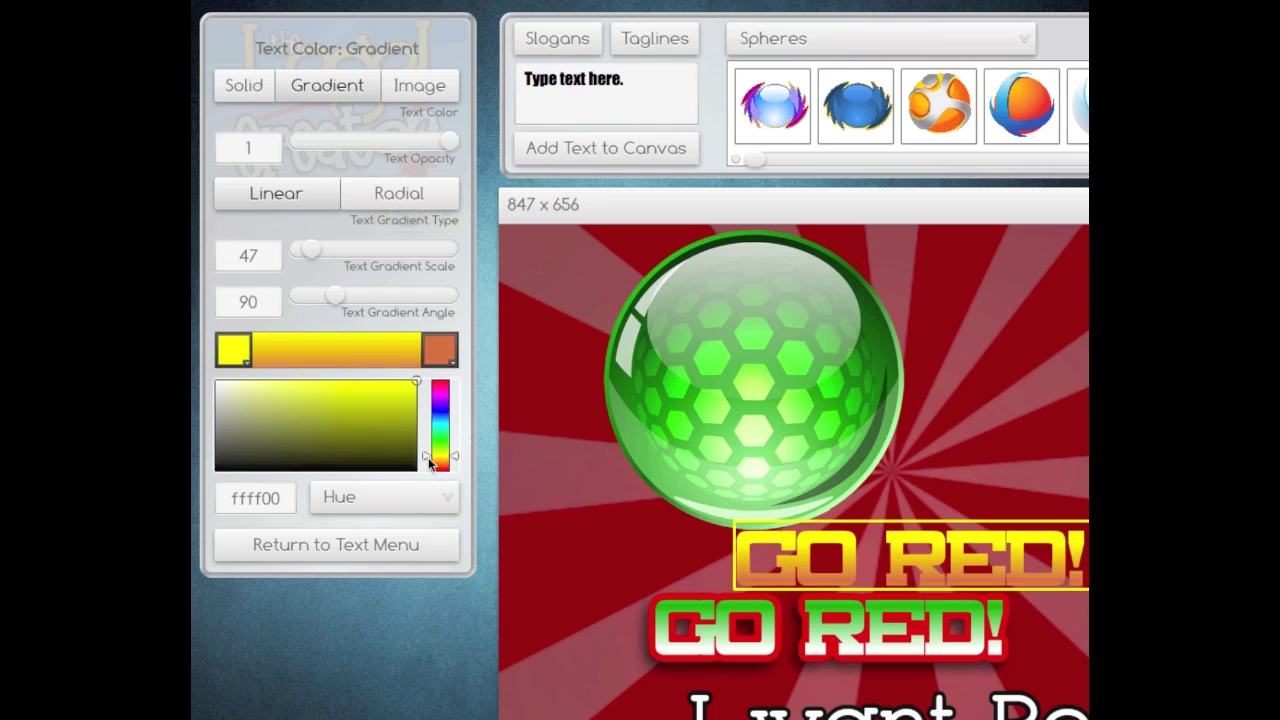
drag(427, 454, 427, 472)
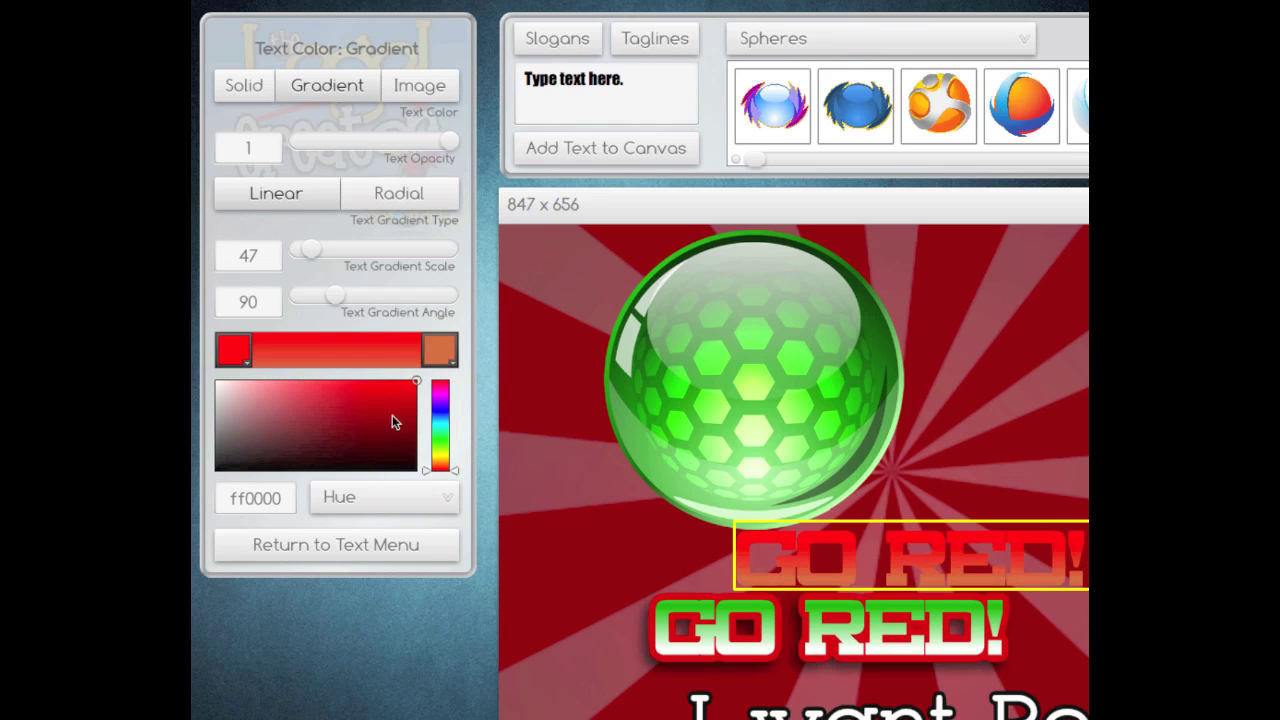
click(433, 360)
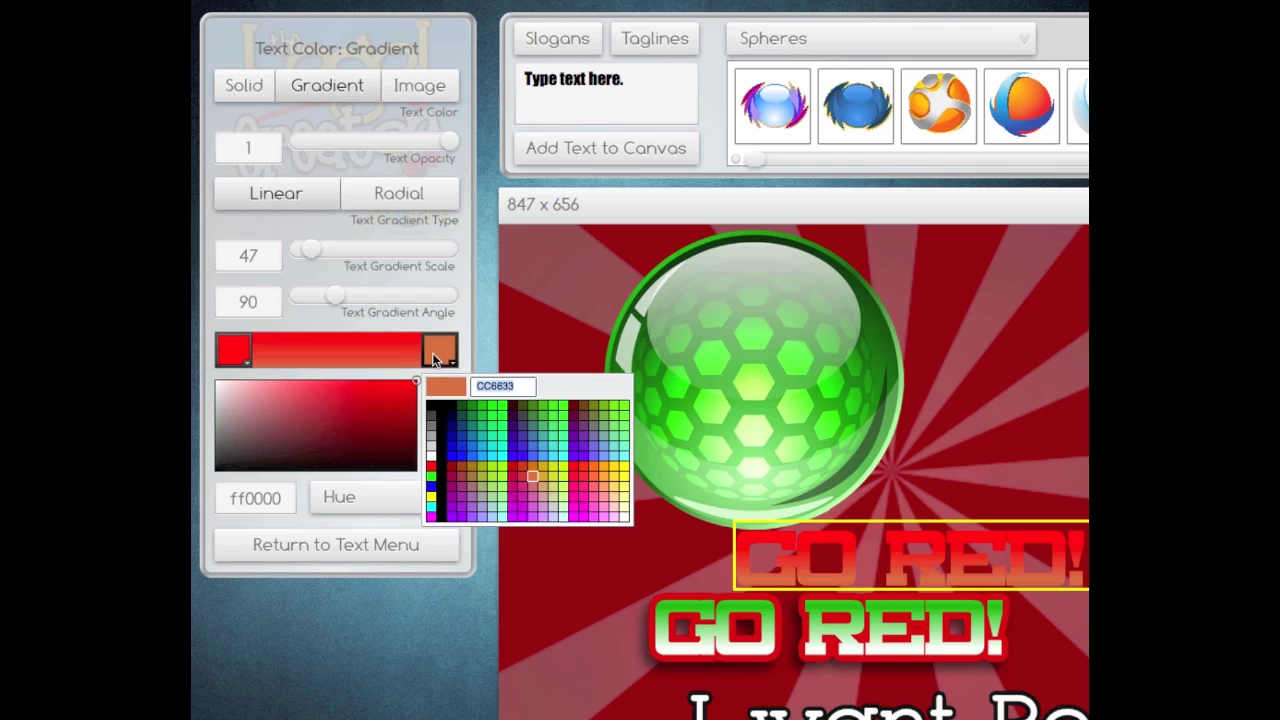
click(432, 460)
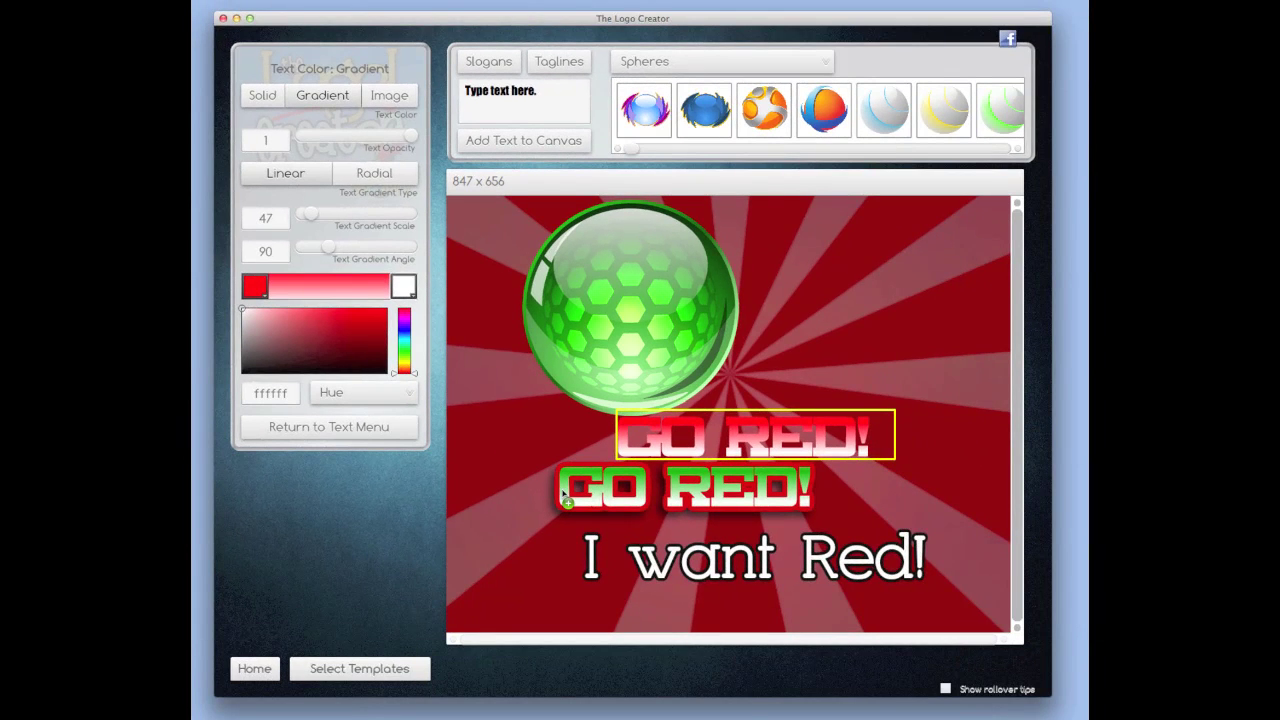
Give the lower GO RED! copy a hot pink FF0066 to white gradient.
click(565, 496)
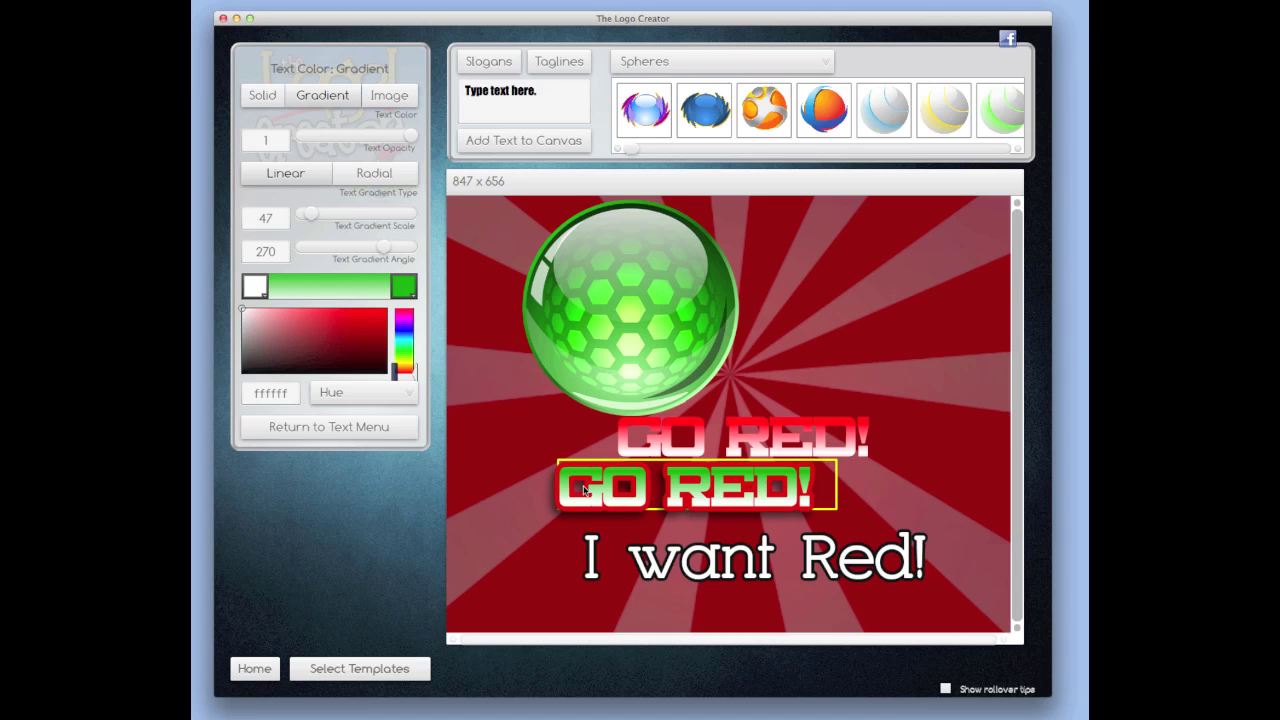
drag(679, 492, 675, 491)
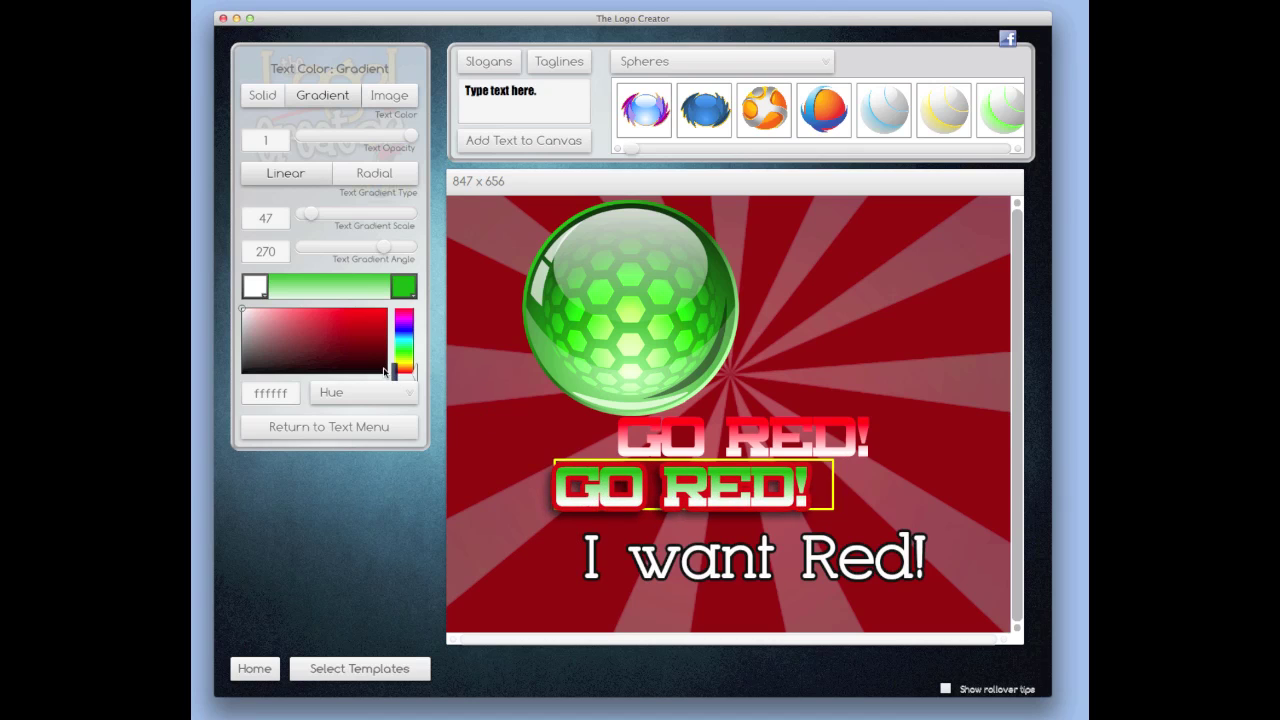
click(263, 289)
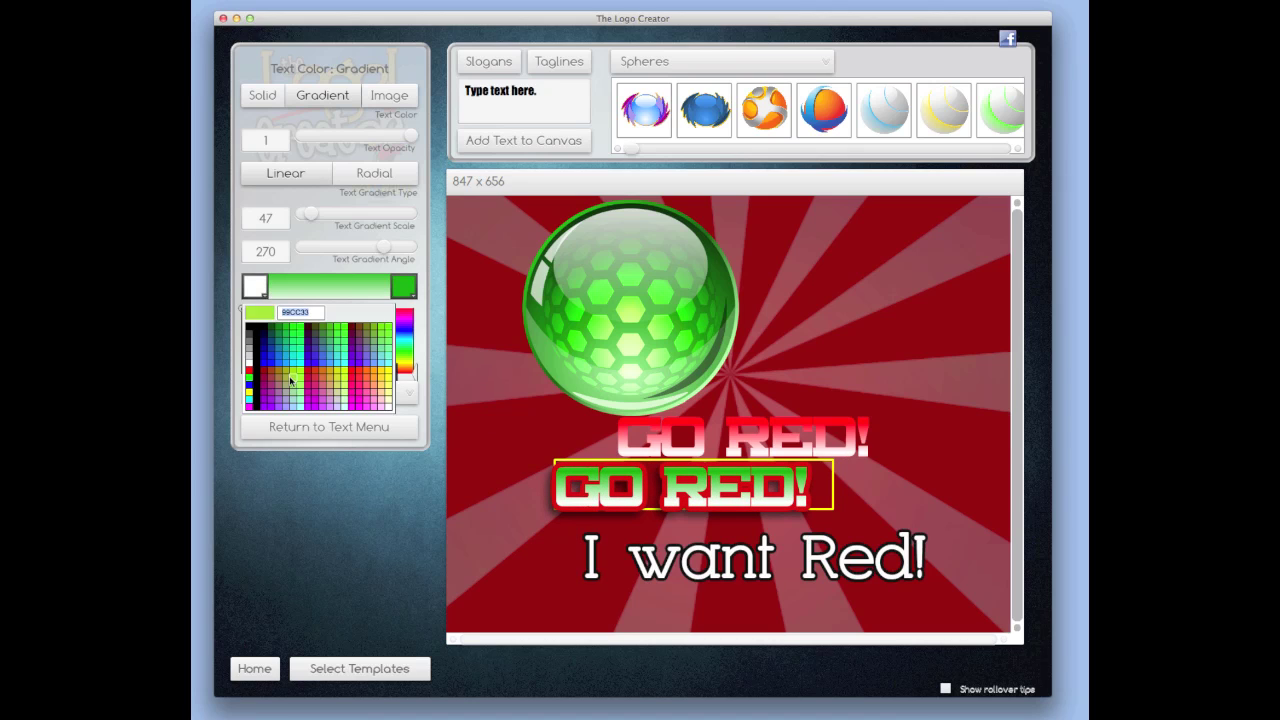
click(353, 385)
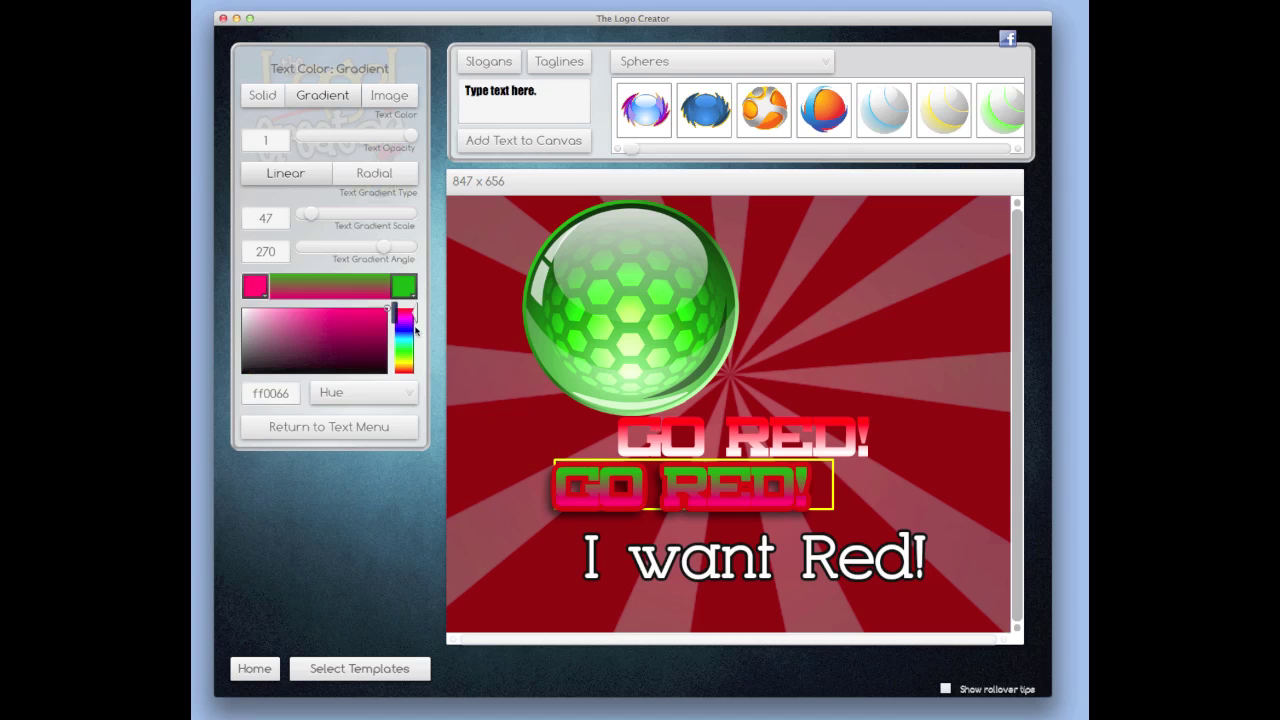
click(405, 290)
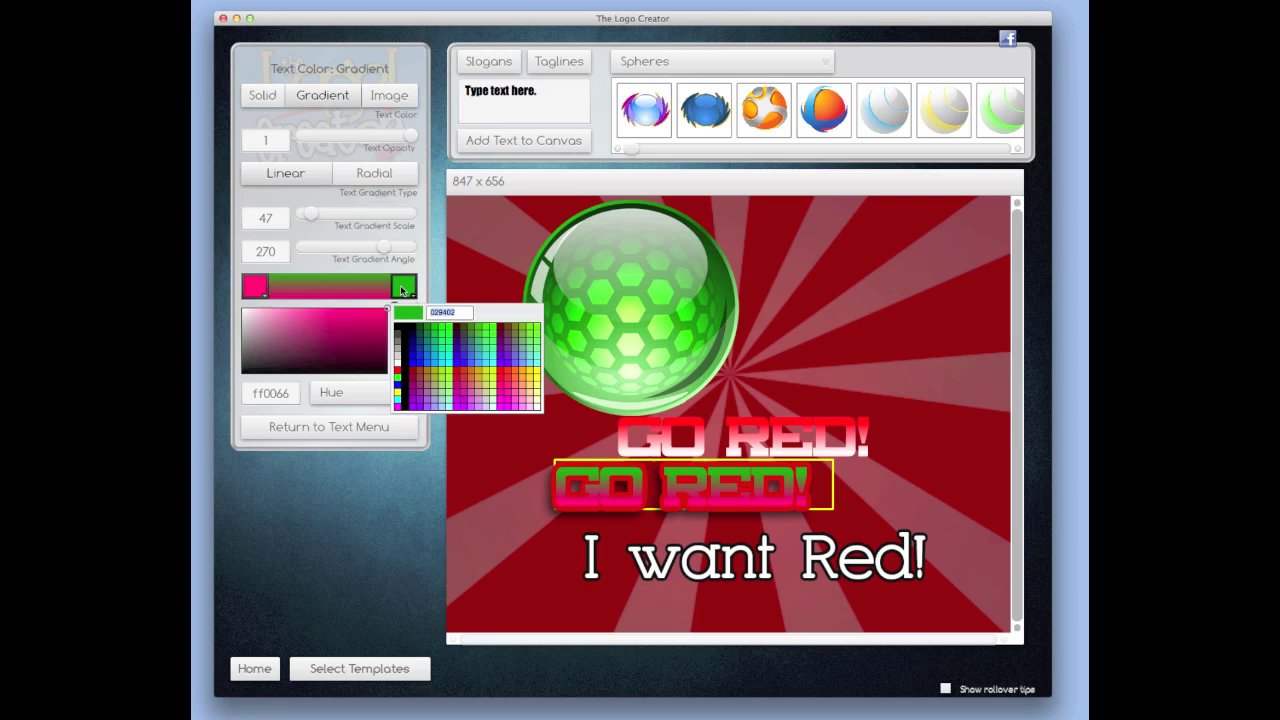
click(398, 366)
drag(563, 491, 577, 489)
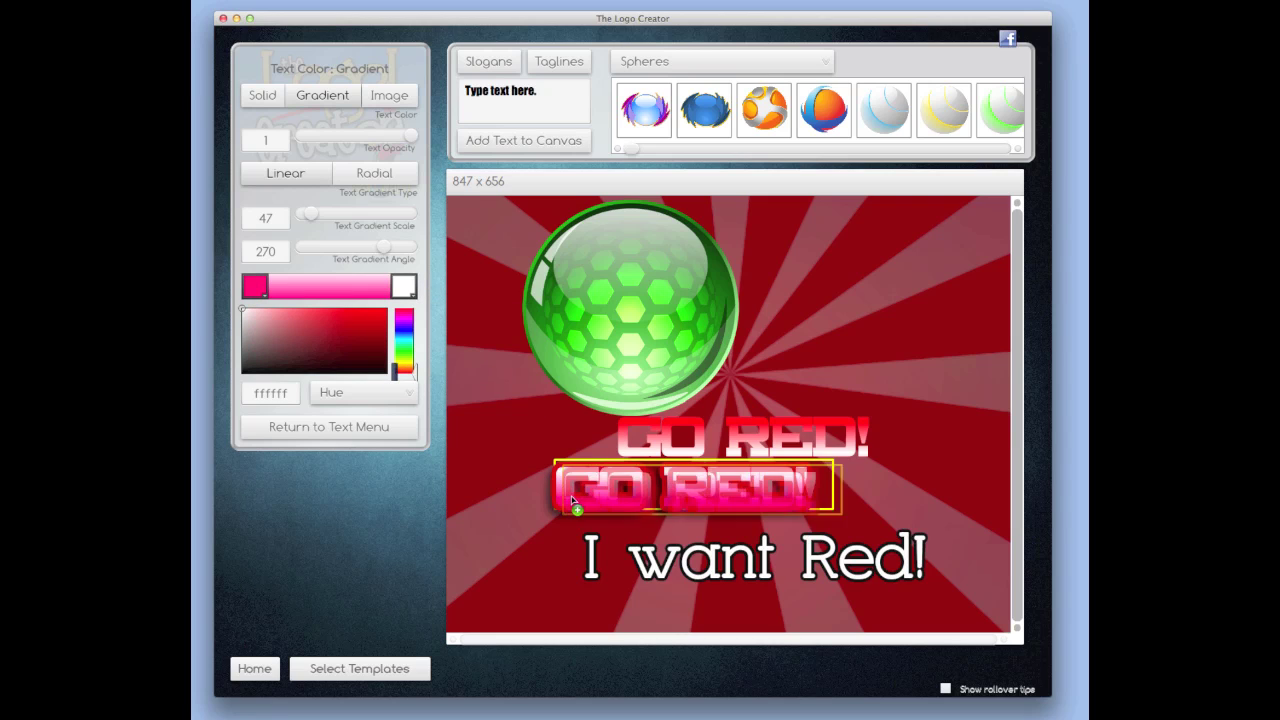
Stack the upper GO RED! onto the pink copy, then duplicate it upward.
click(619, 440)
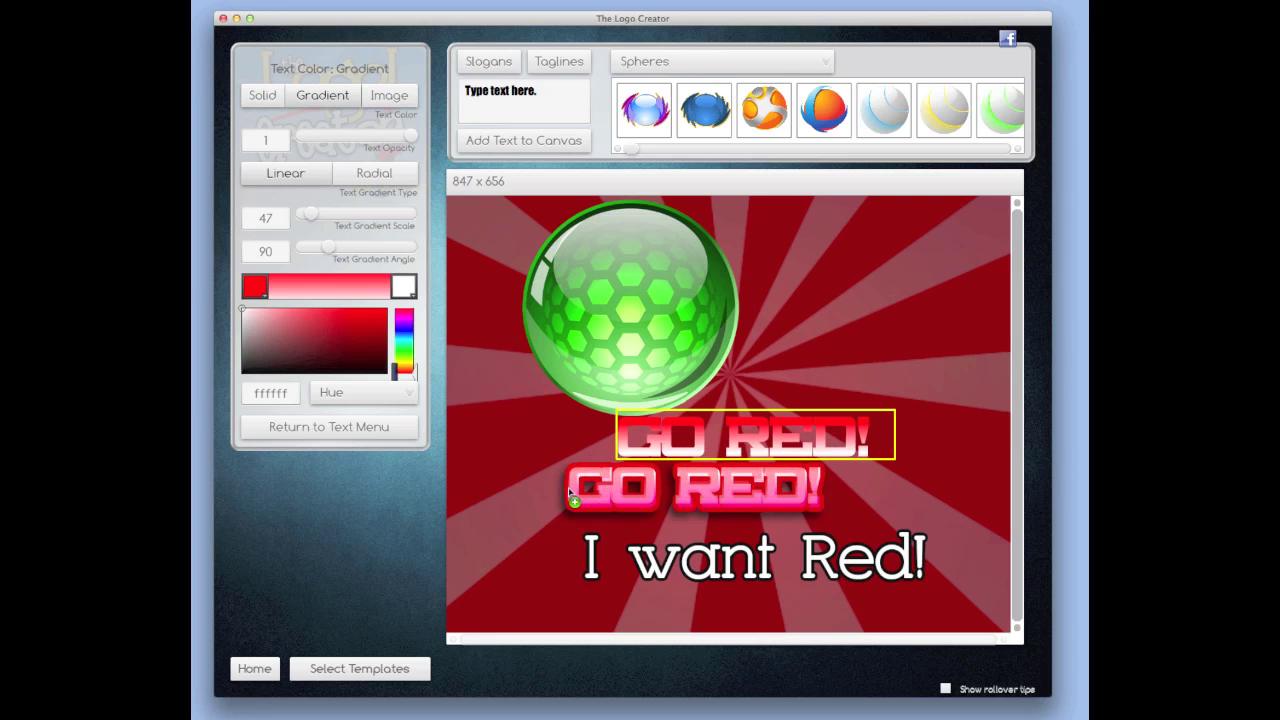
drag(573, 497, 568, 490)
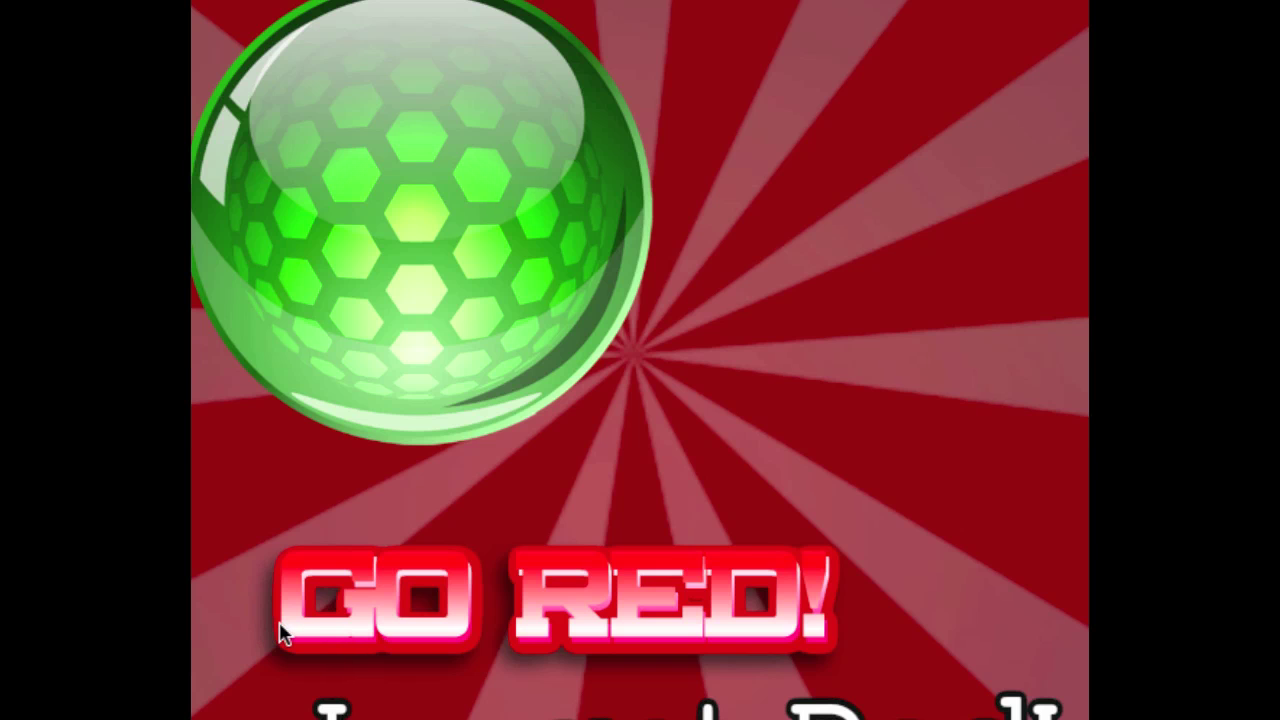
drag(286, 625, 246, 550)
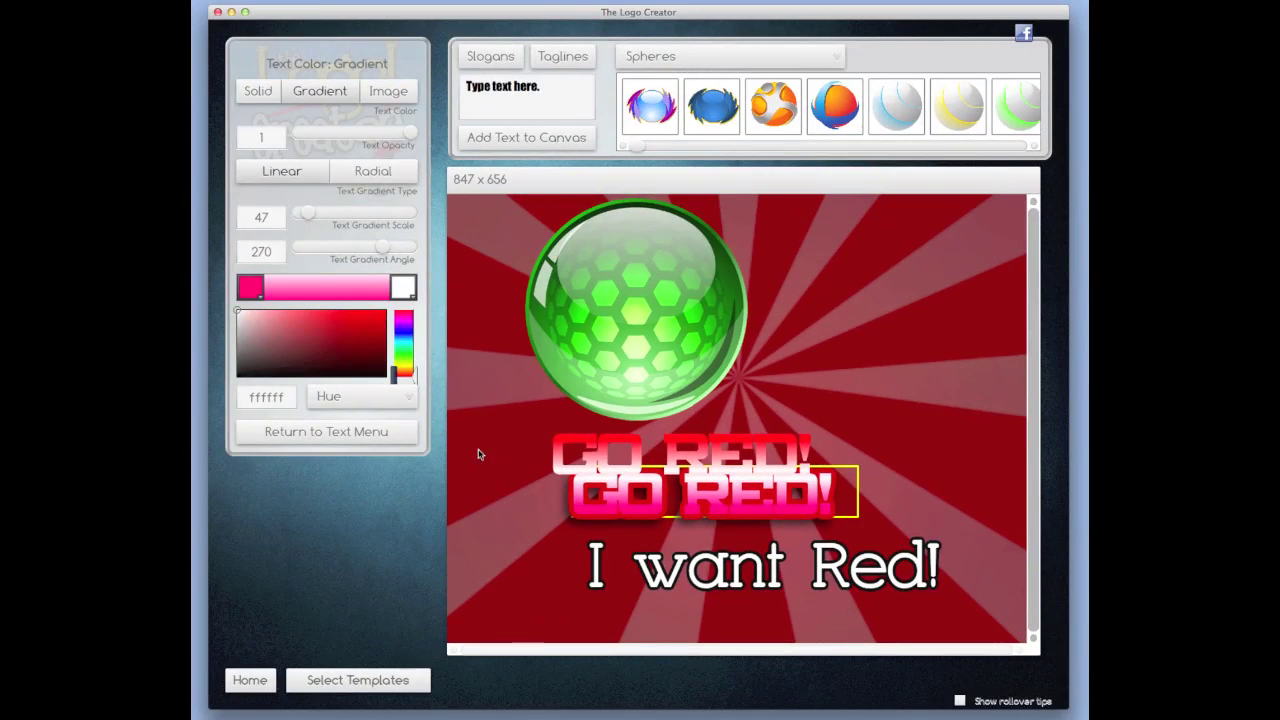
Enlarge the selected GO RED! with the Format text scale and shift it left.
click(376, 432)
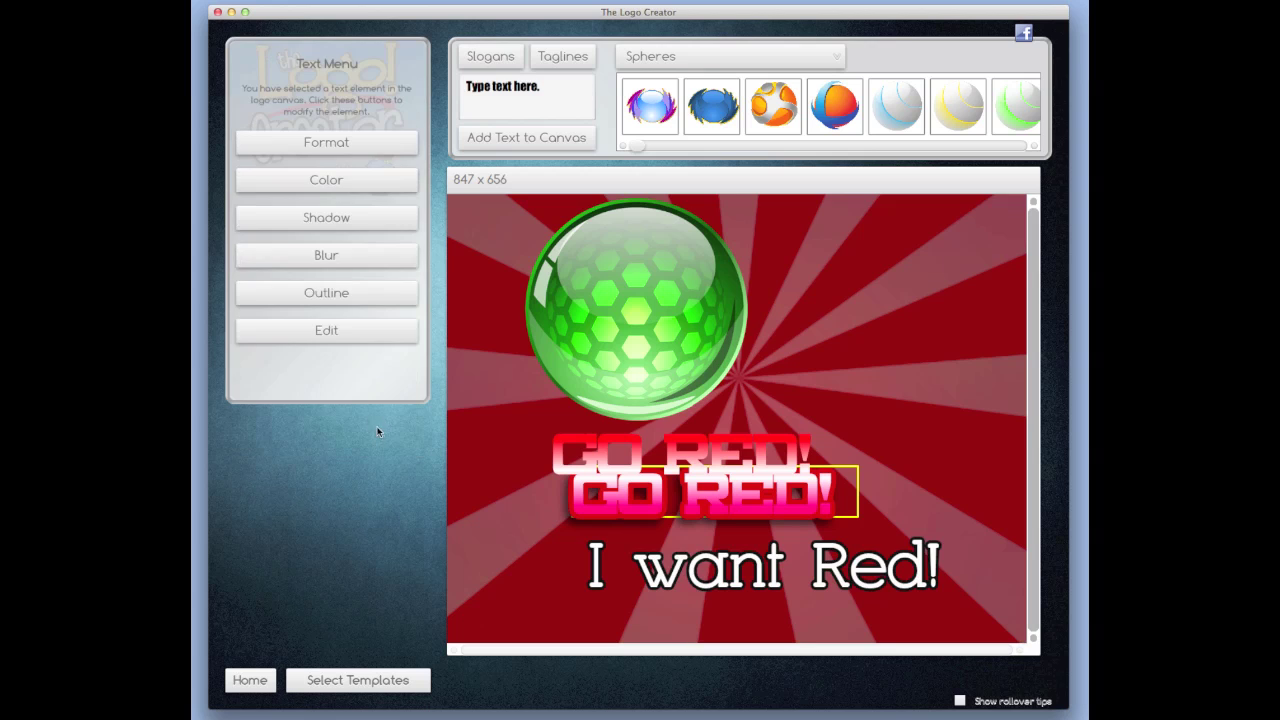
click(338, 144)
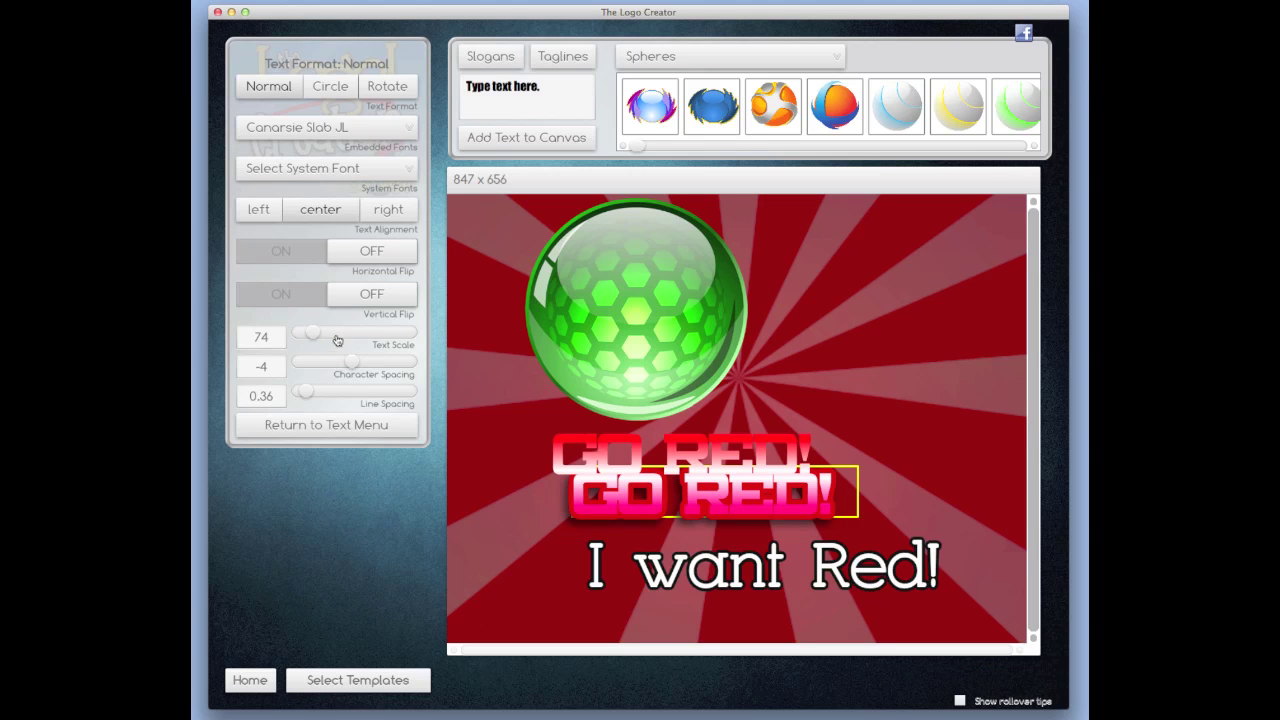
drag(310, 334, 323, 334)
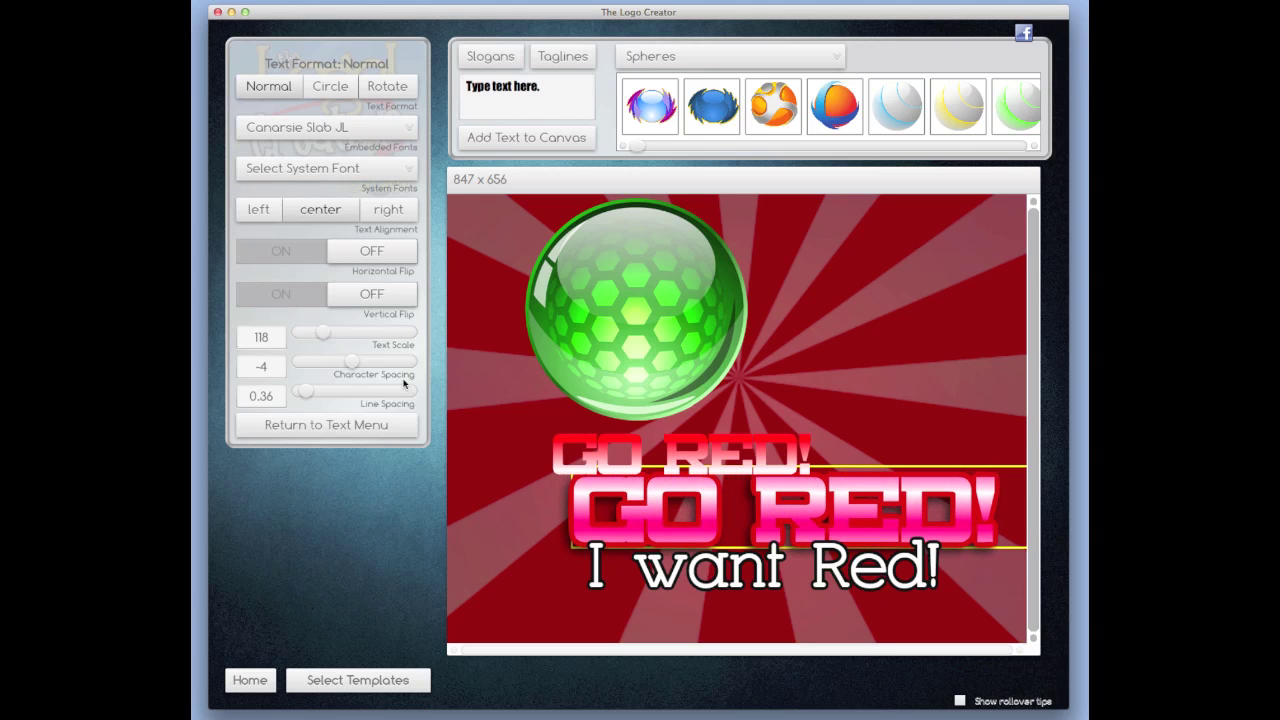
drag(580, 500, 509, 497)
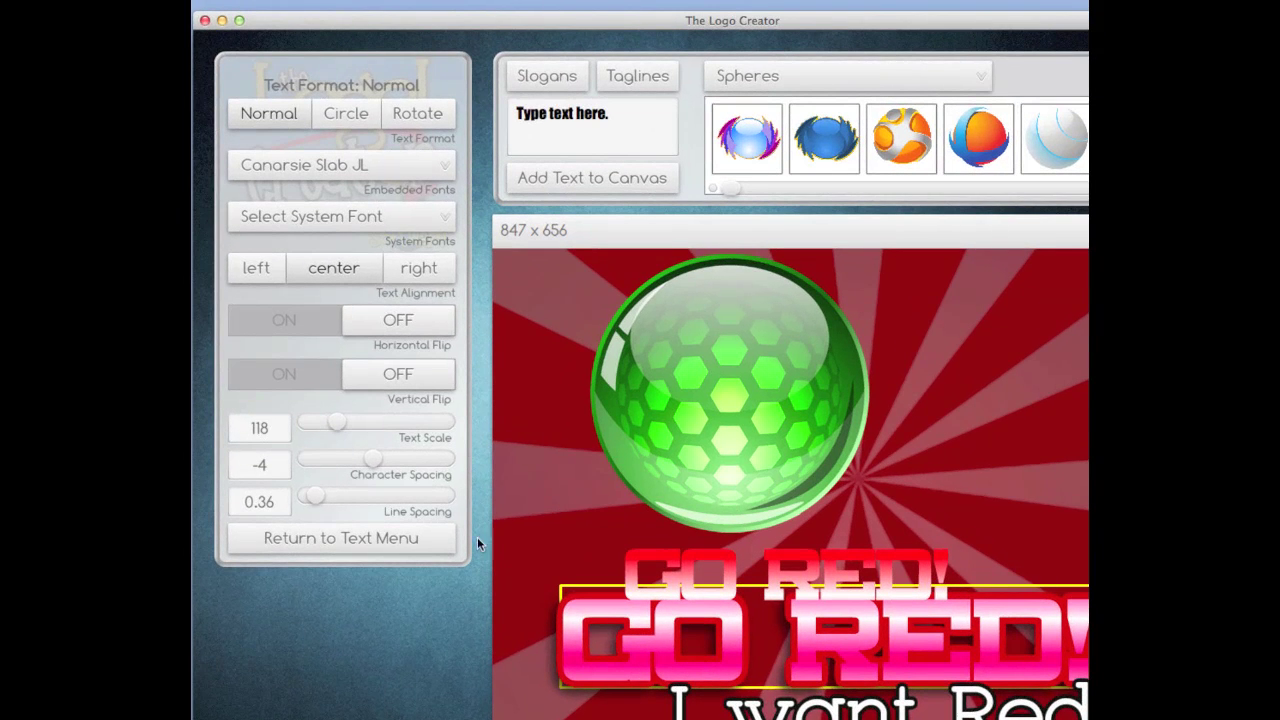
Set the smaller upper GO RED! copy's text scale to 118.
click(630, 564)
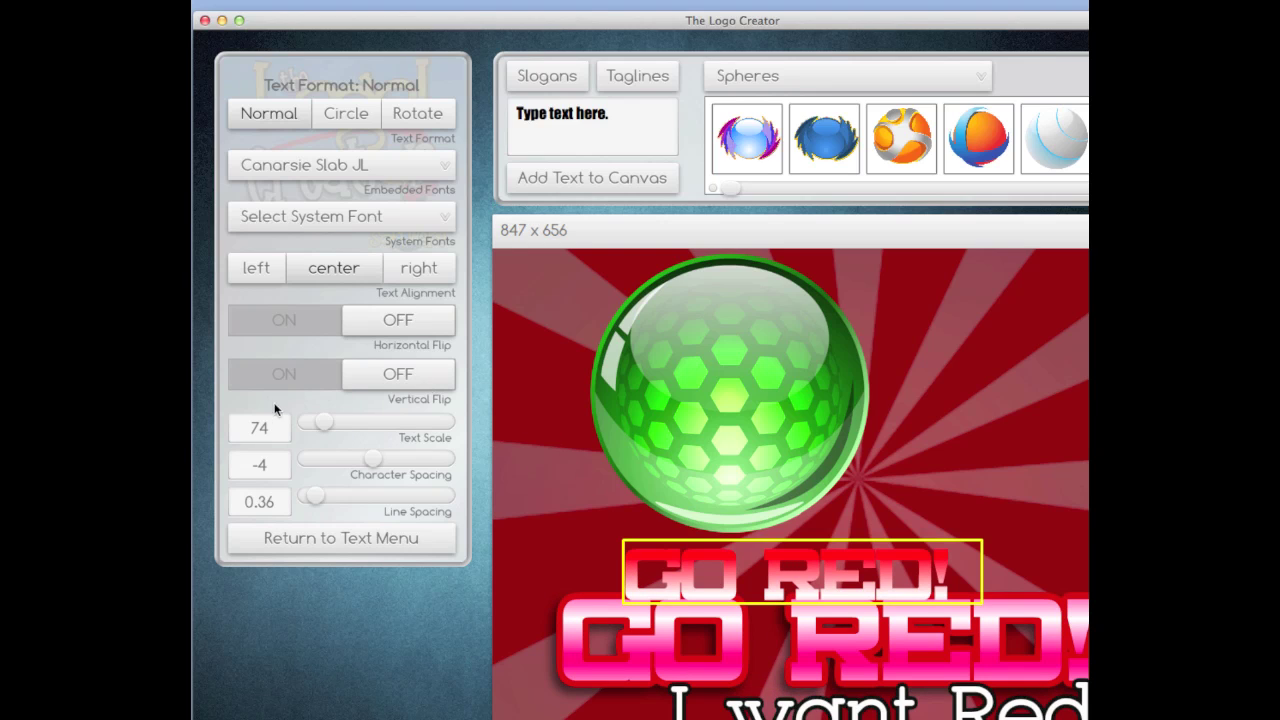
click(271, 427)
drag(273, 427, 243, 421)
text(8)
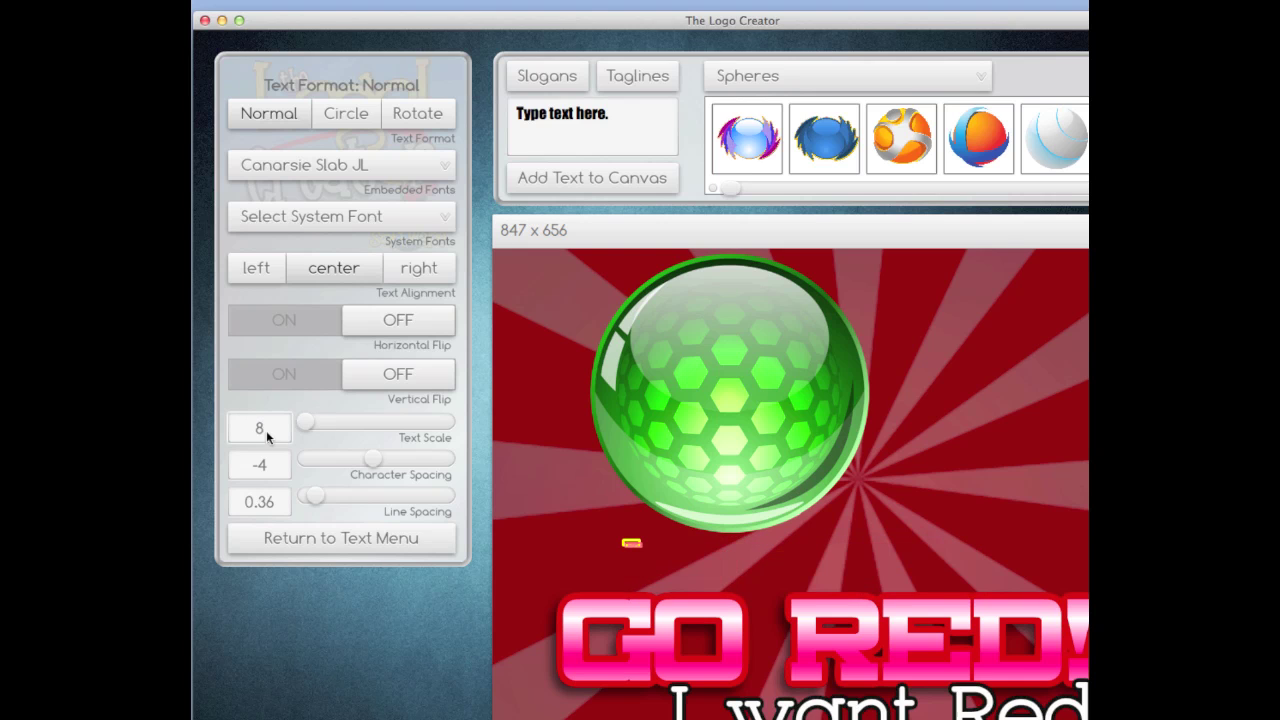
key(BackSpace)
text(11)
text(8)
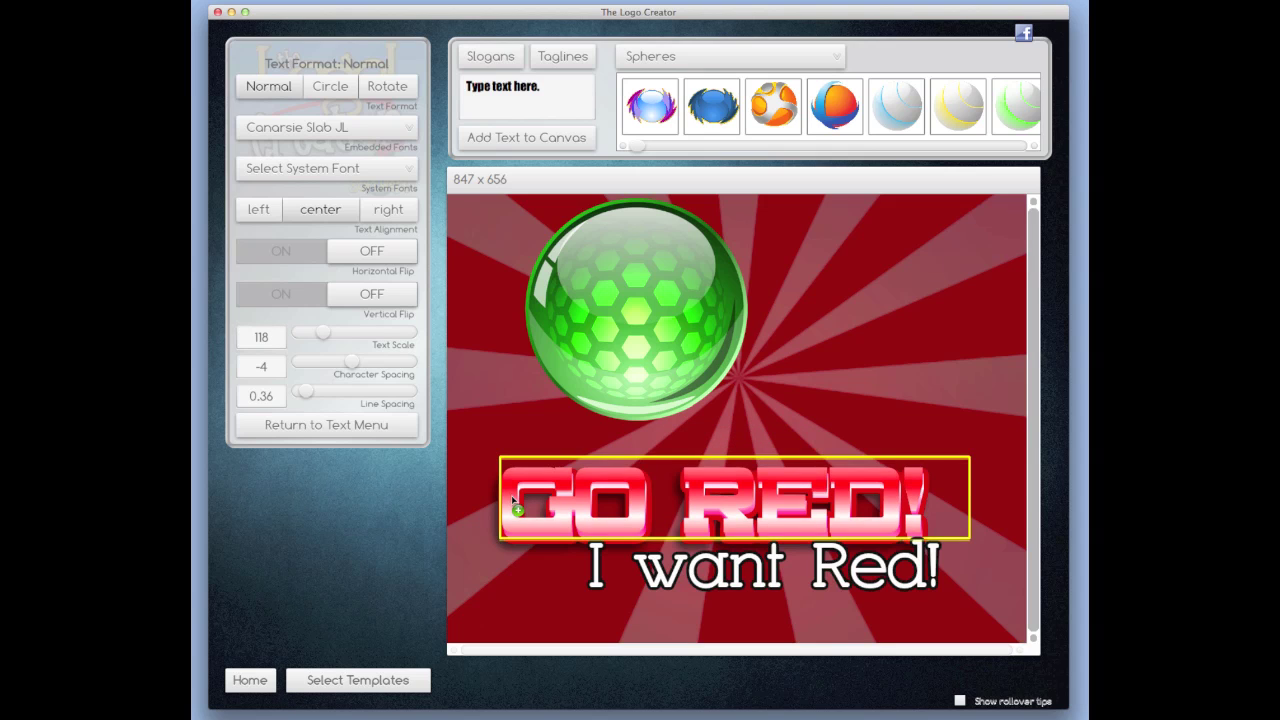
Delete the green hexagon sphere from the logo.
click(631, 611)
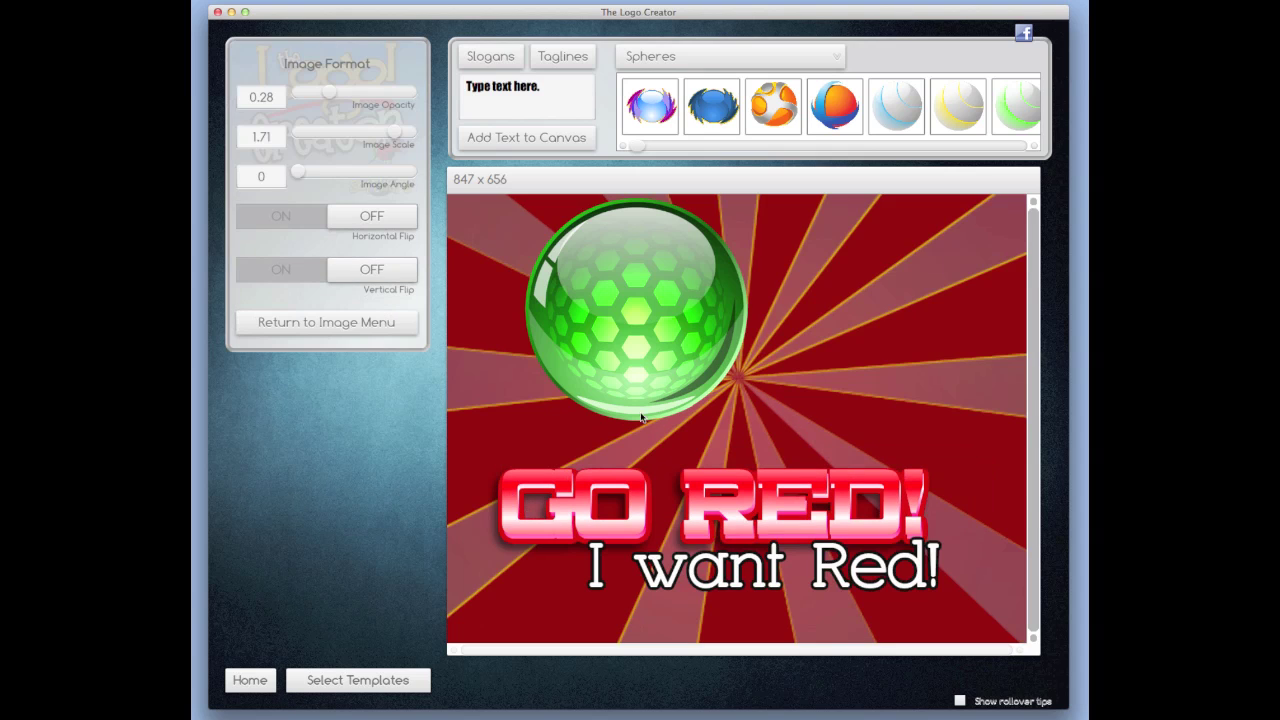
click(619, 351)
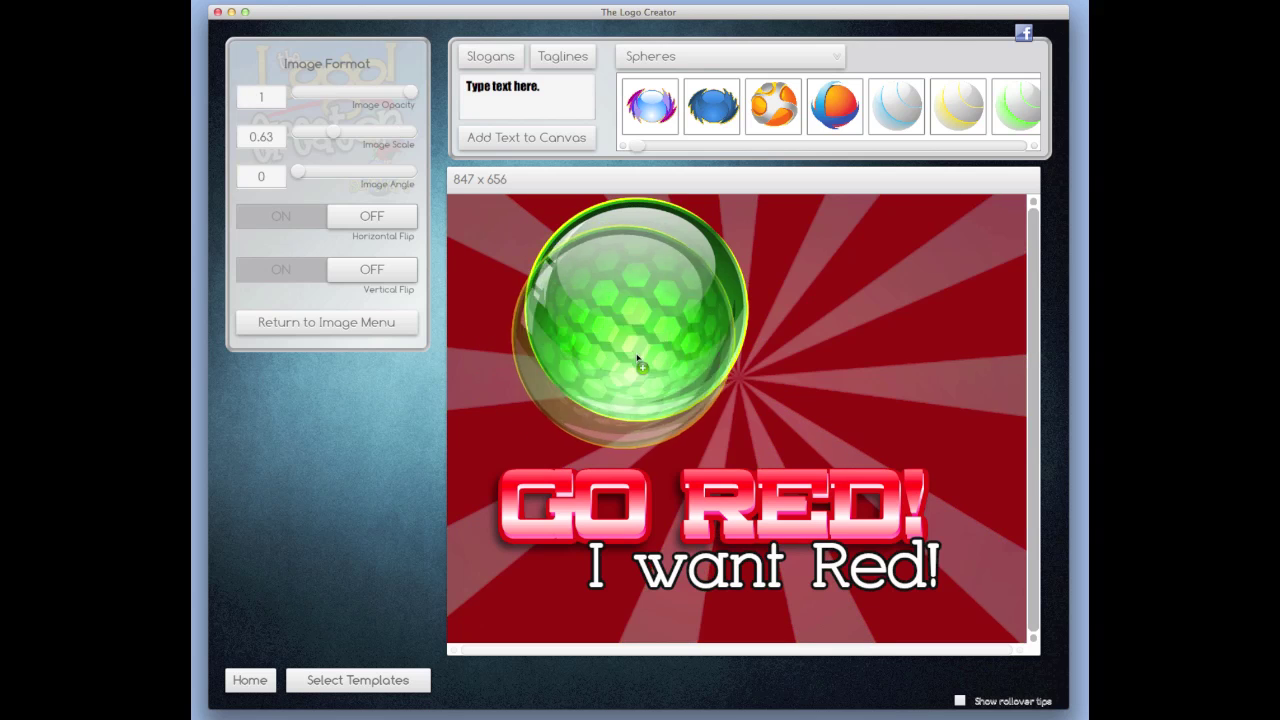
drag(635, 336, 700, 349)
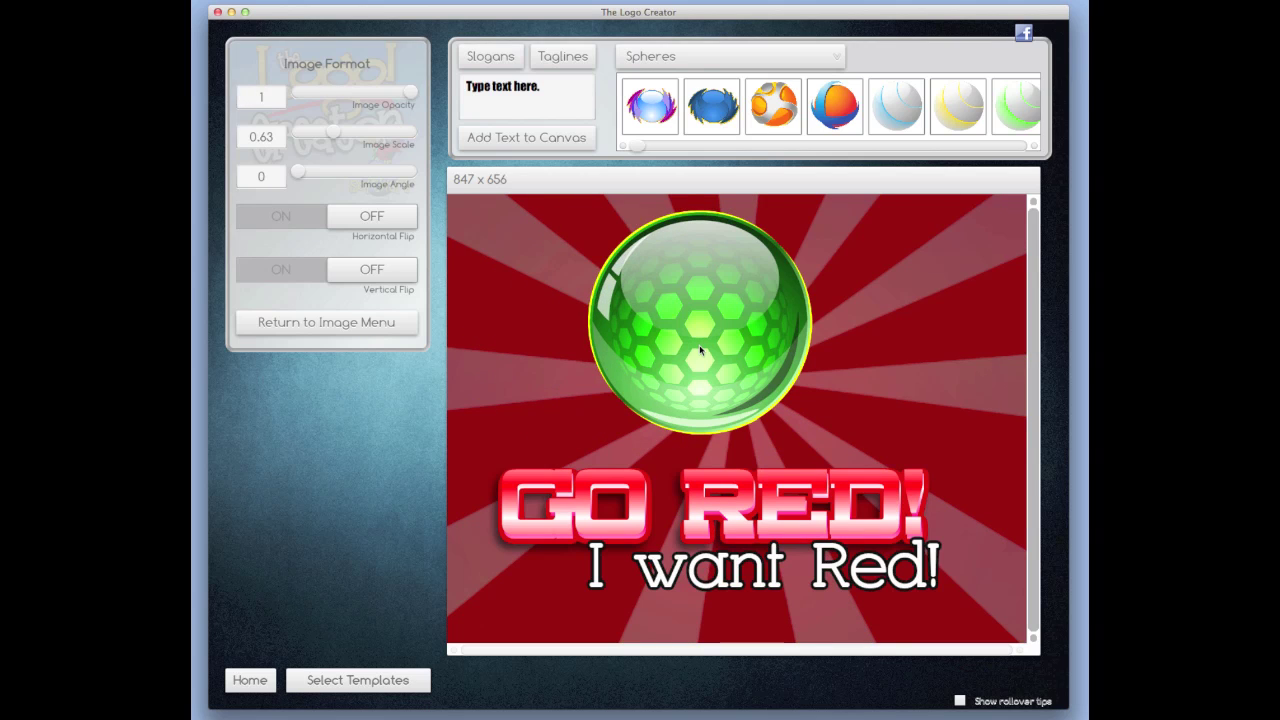
key(Delete)
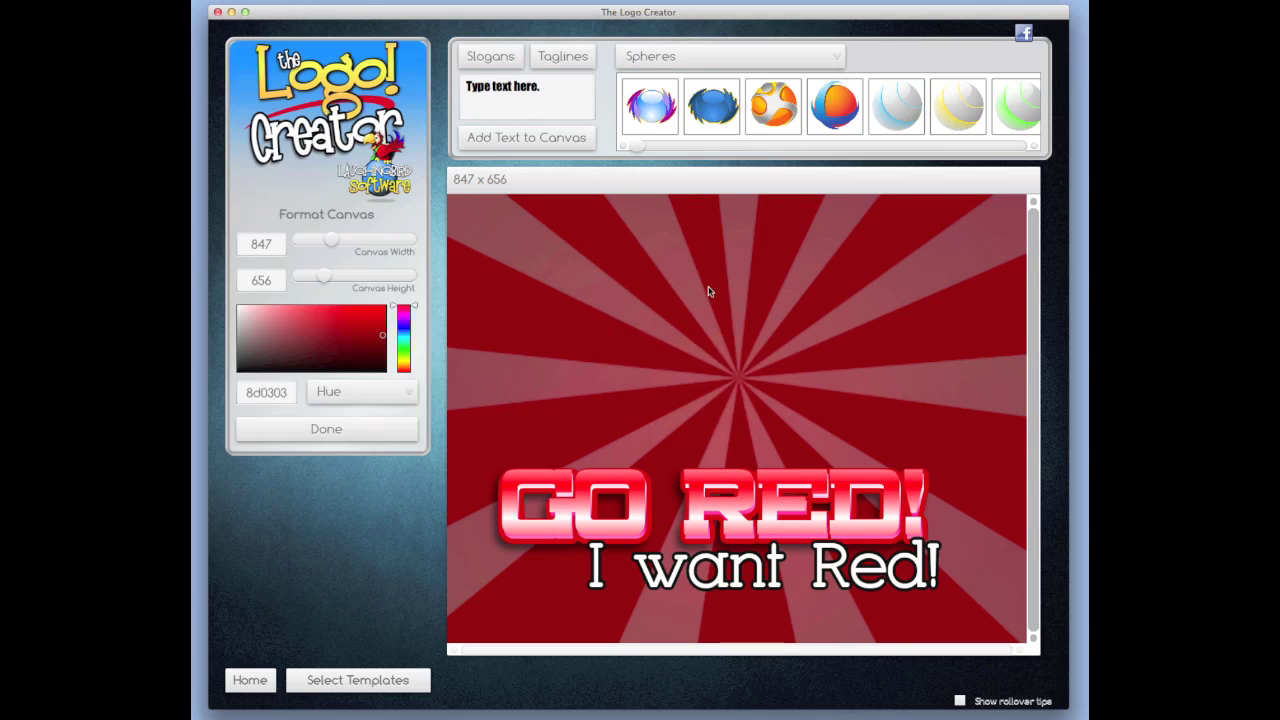
Place the glossy red sphere from the Spheres.db collection on the canvas.
click(684, 57)
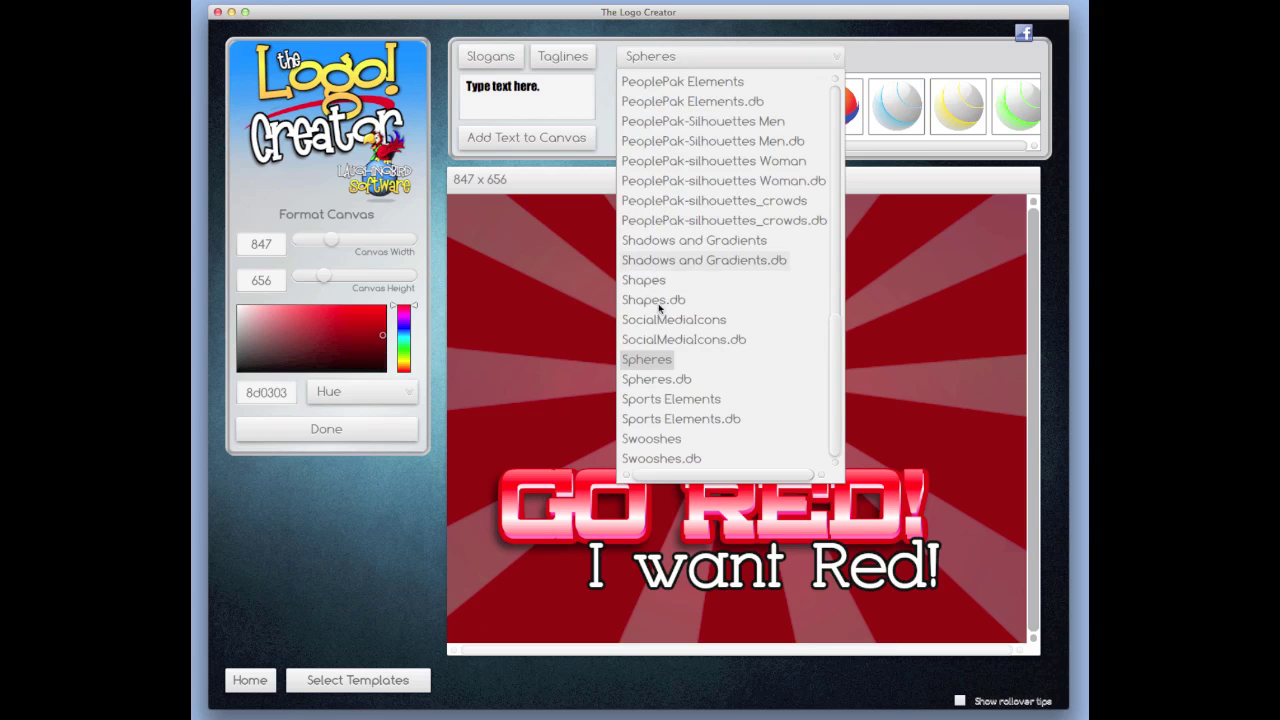
click(662, 383)
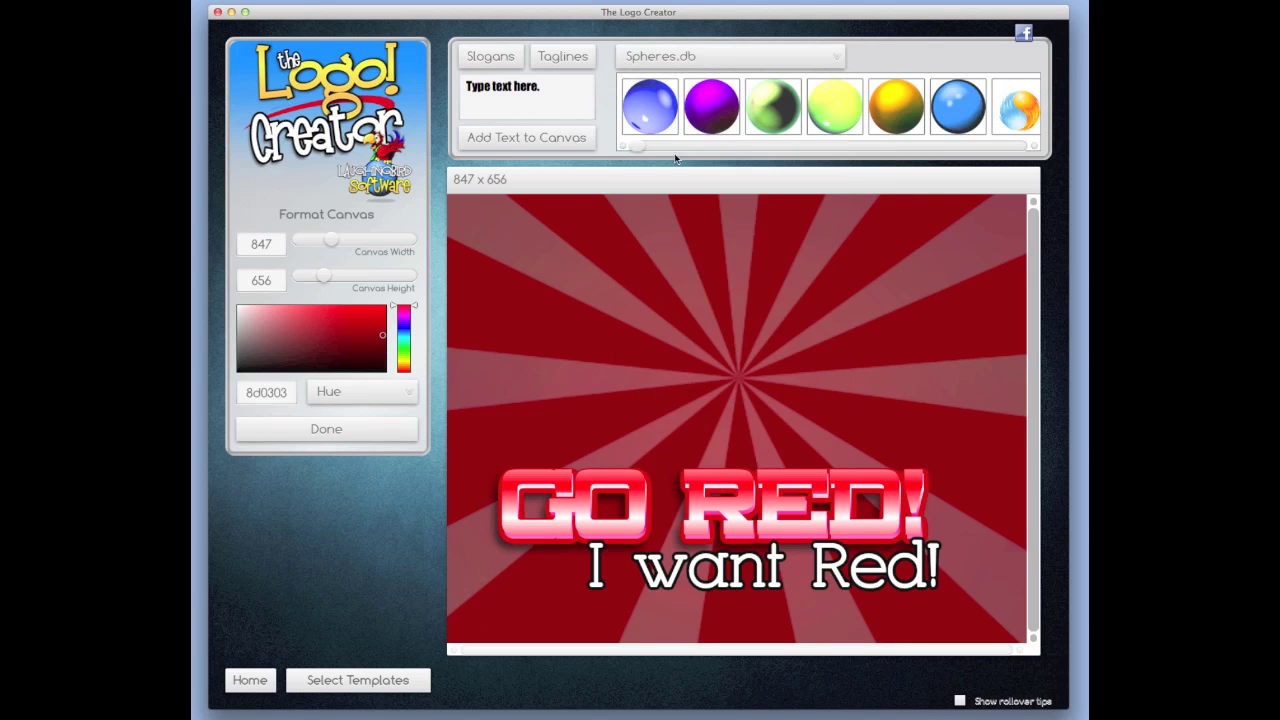
drag(636, 146, 727, 149)
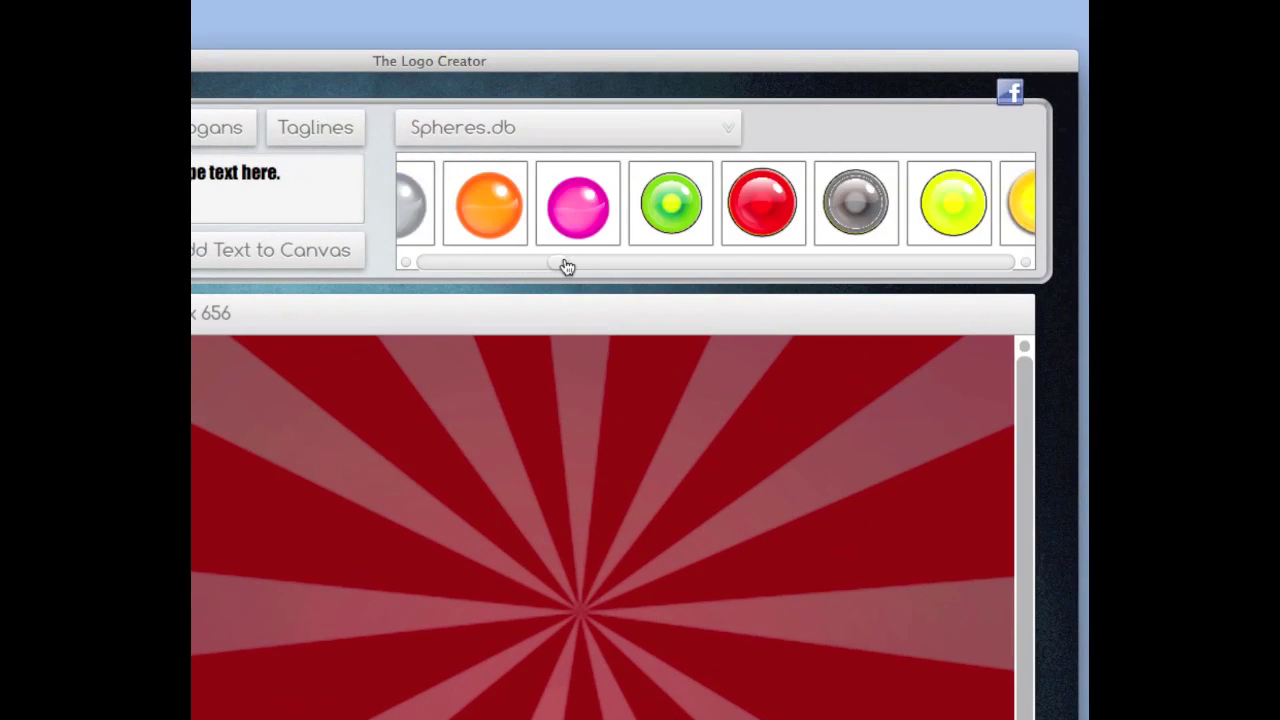
drag(566, 266, 583, 266)
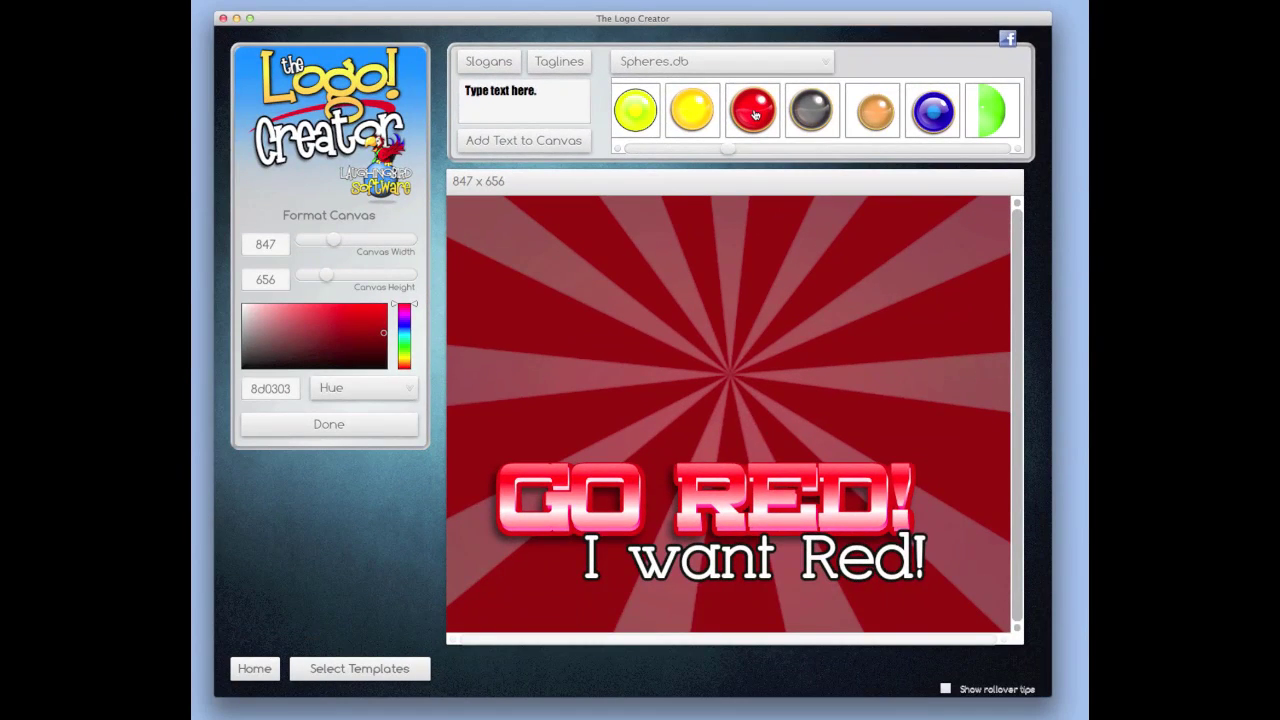
drag(754, 114, 707, 368)
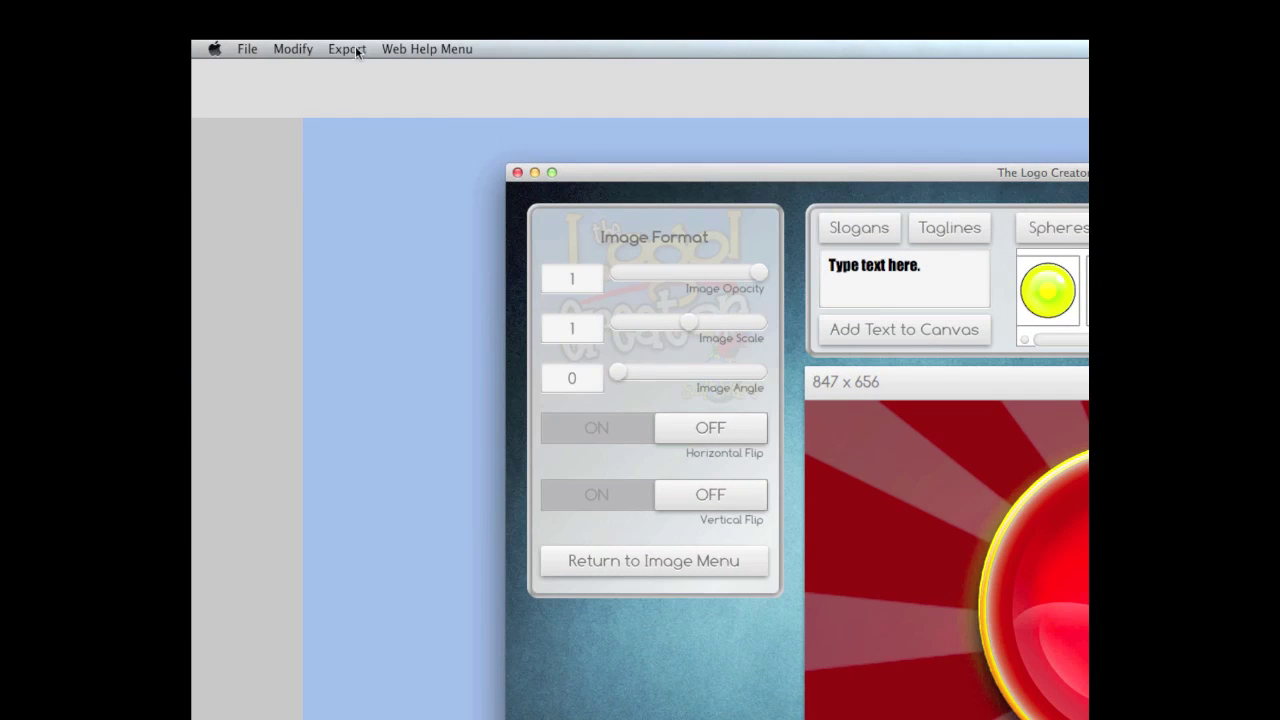
Send the red rays image to the back so the glossy orb shows in front.
click(334, 50)
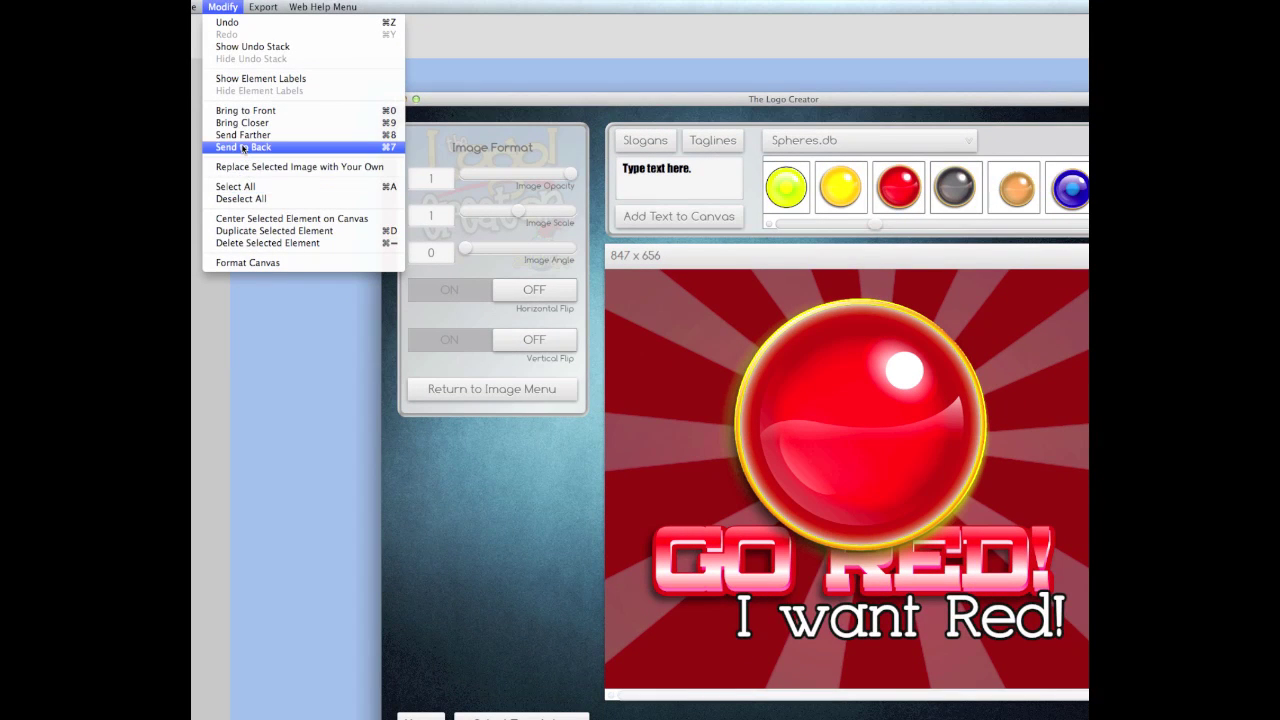
click(243, 147)
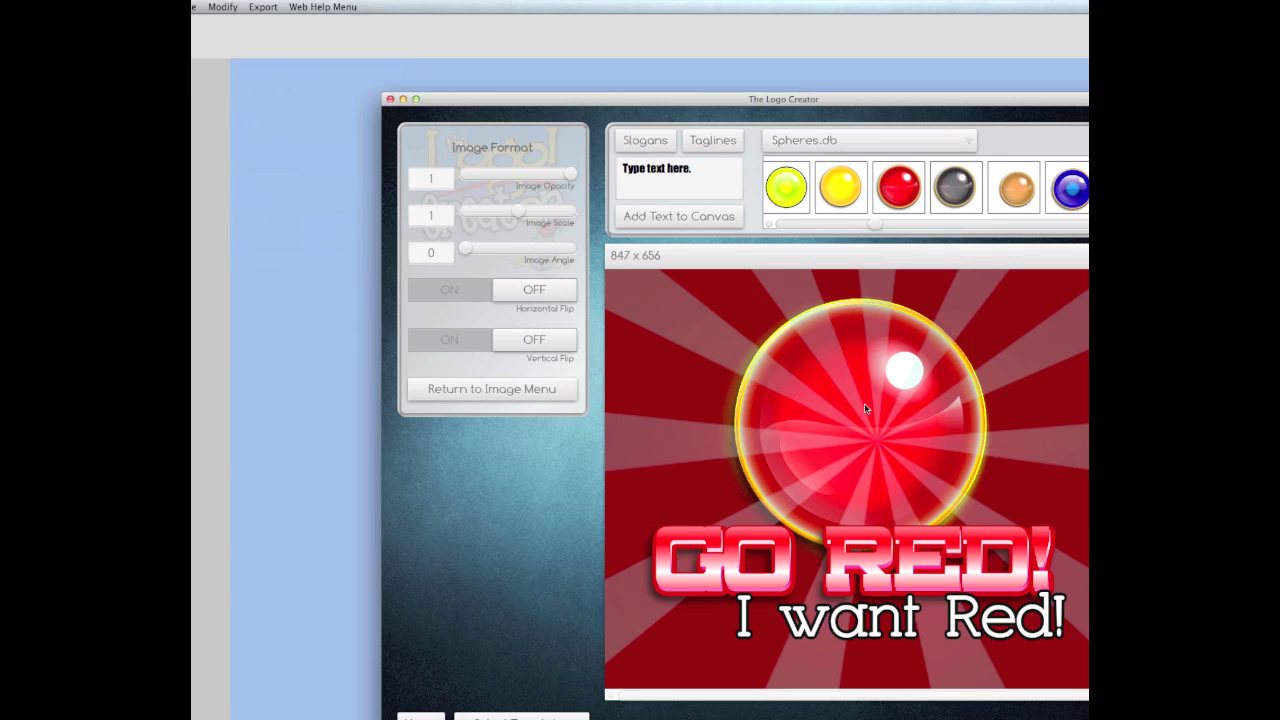
click(1020, 355)
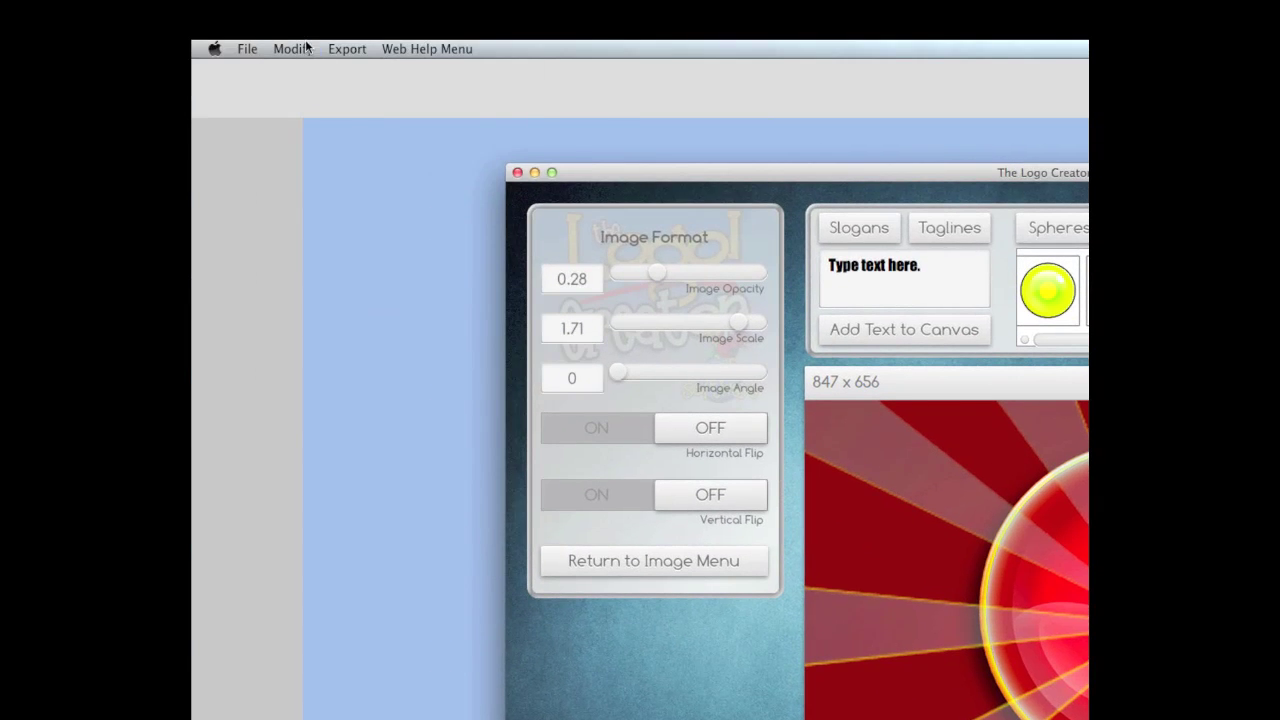
click(306, 47)
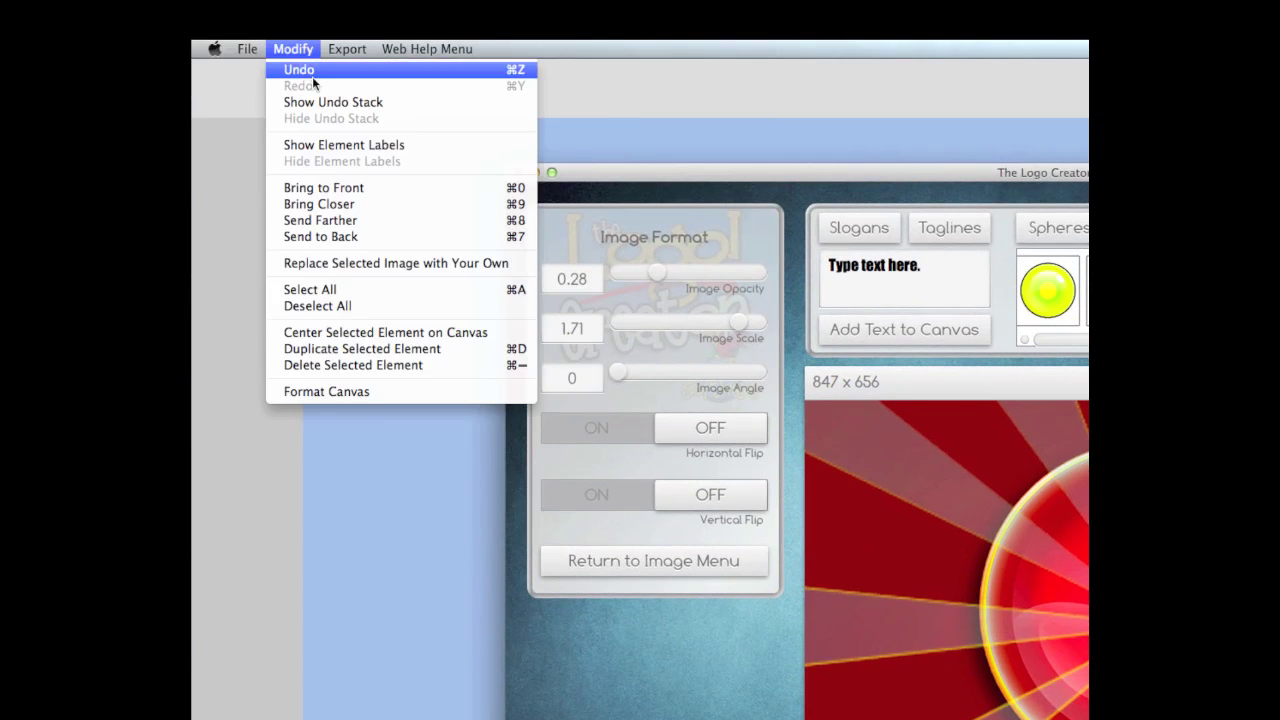
click(352, 241)
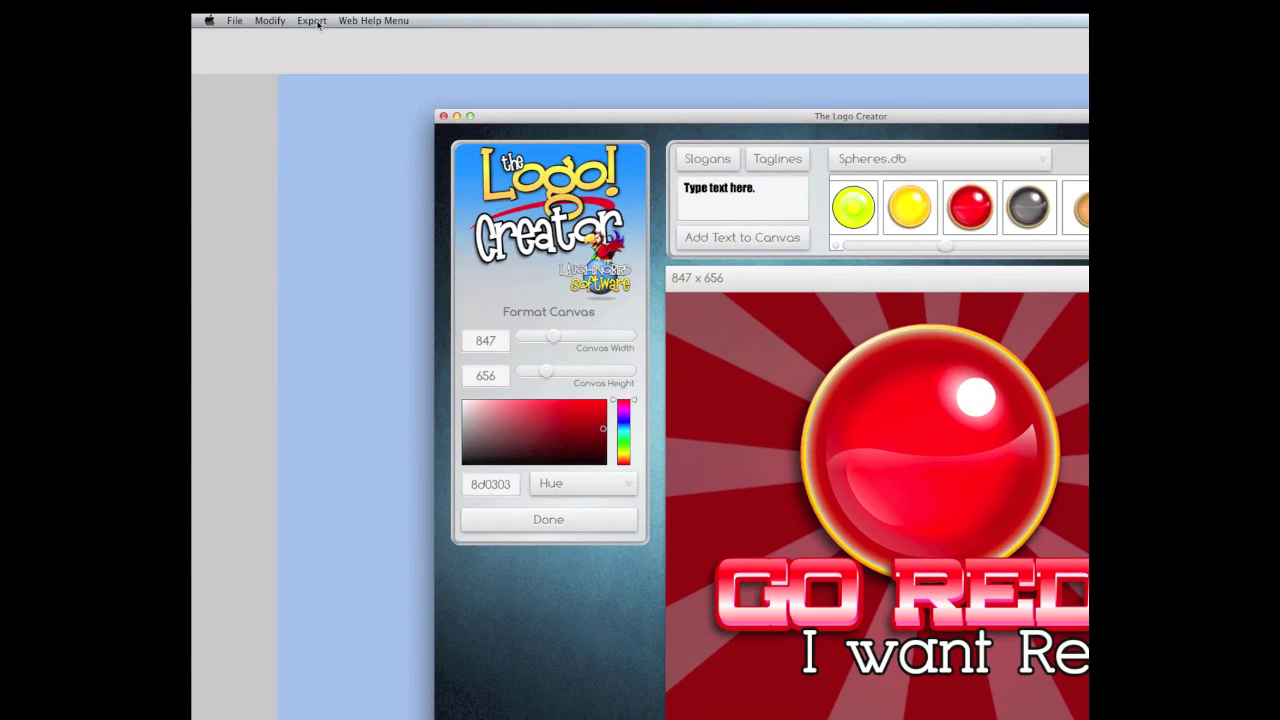
click(311, 21)
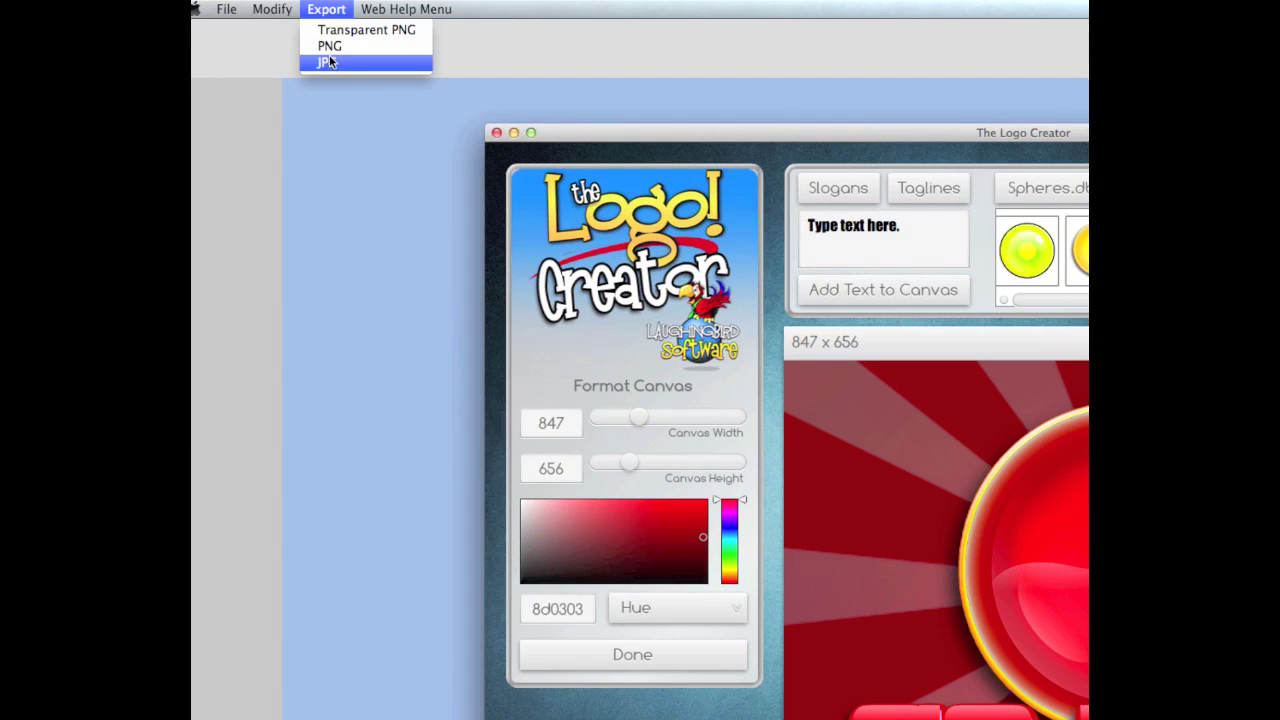
Export the complete logo, rays included, as a JPG.
click(329, 60)
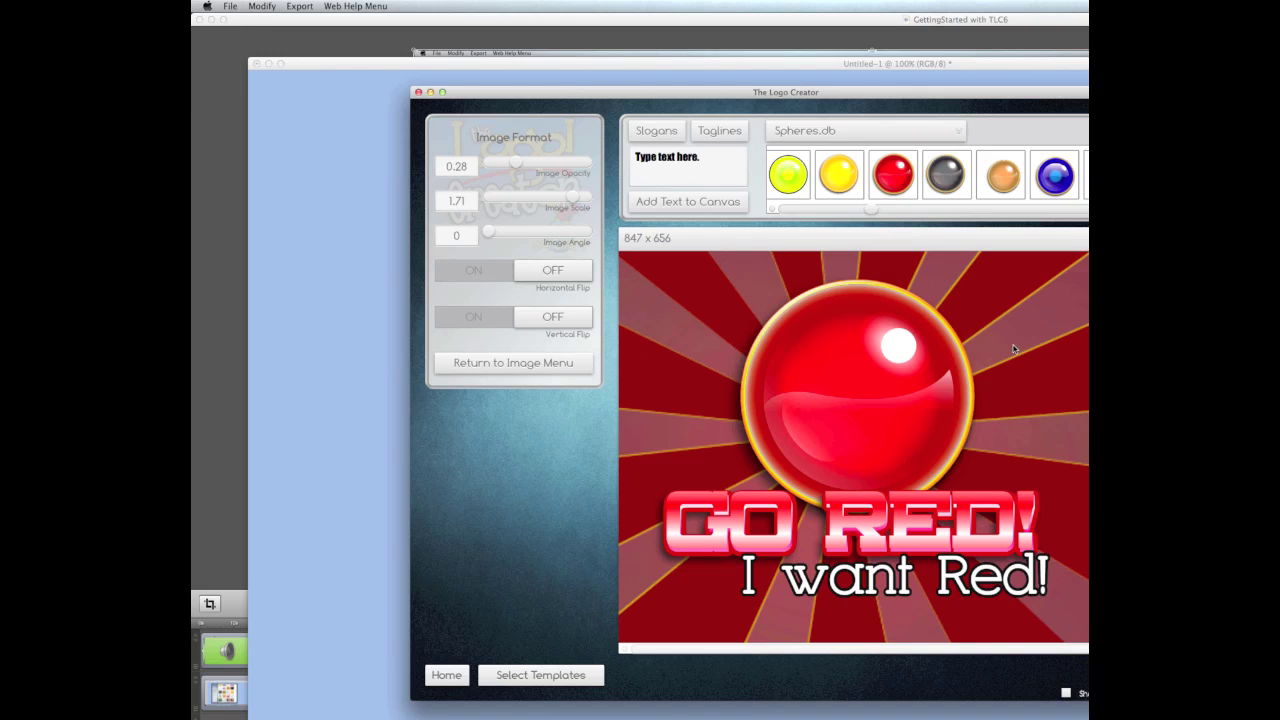
Delete the rays and export a transparent PNG named RedLogoTransparency.png.
key(Delete)
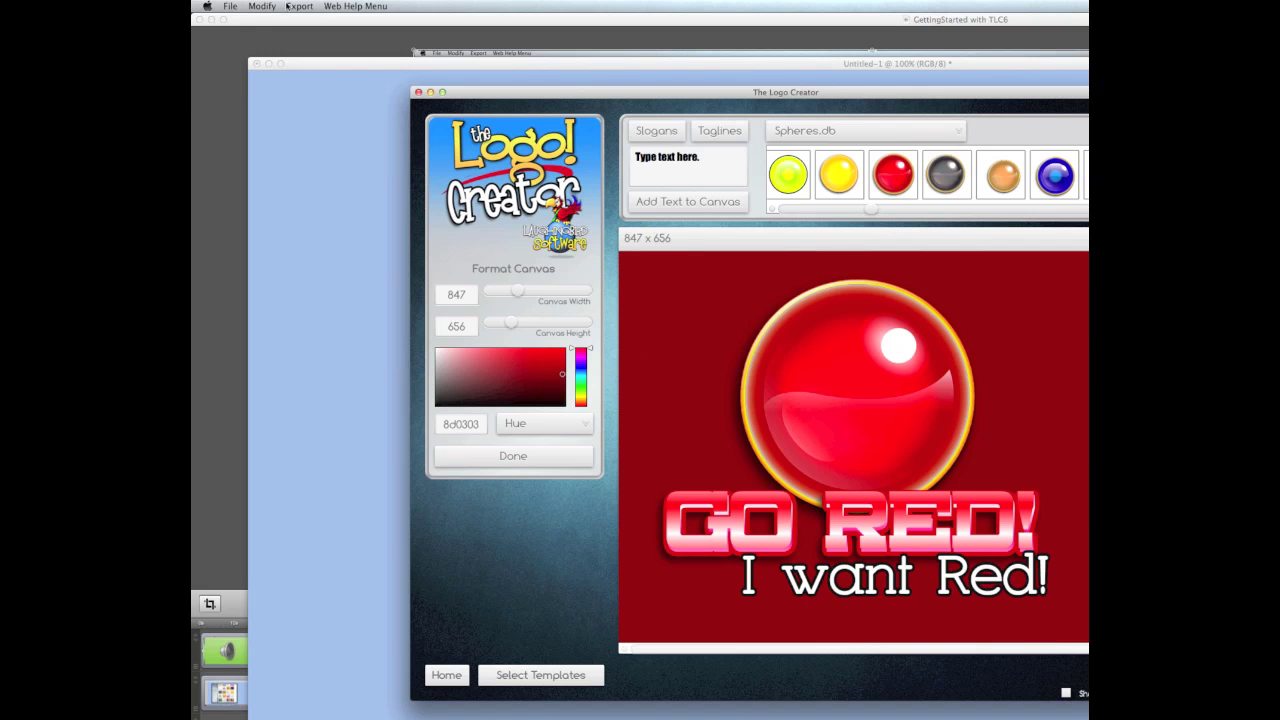
click(262, 6)
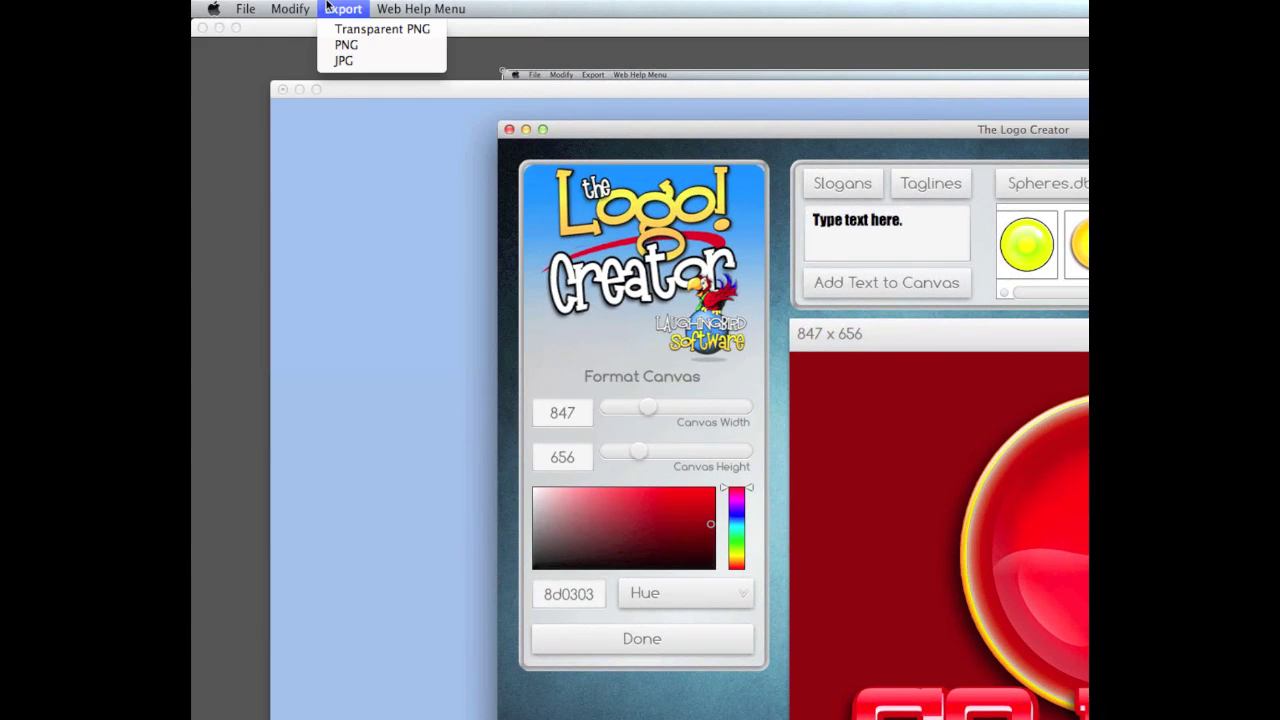
click(371, 30)
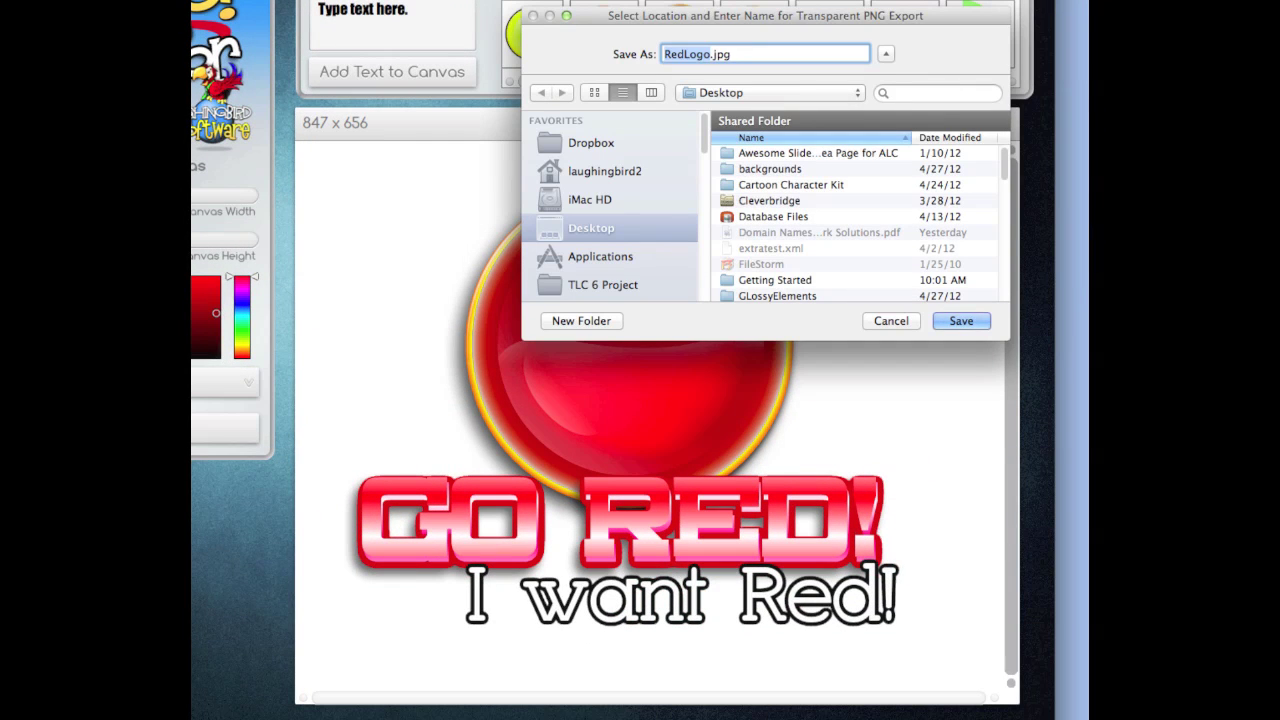
double_click(720, 54)
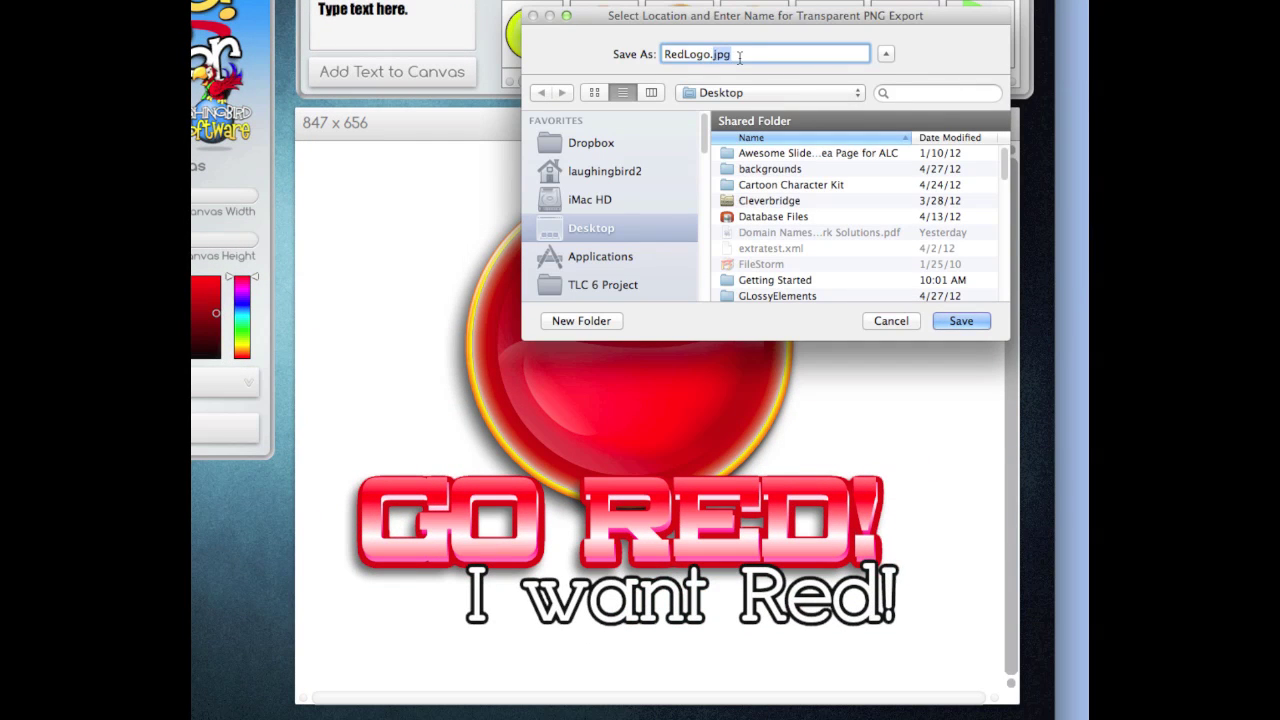
key(BackSpace)
text(Tranp)
key(BackSpace)
text(sparency.p)
text(ng)
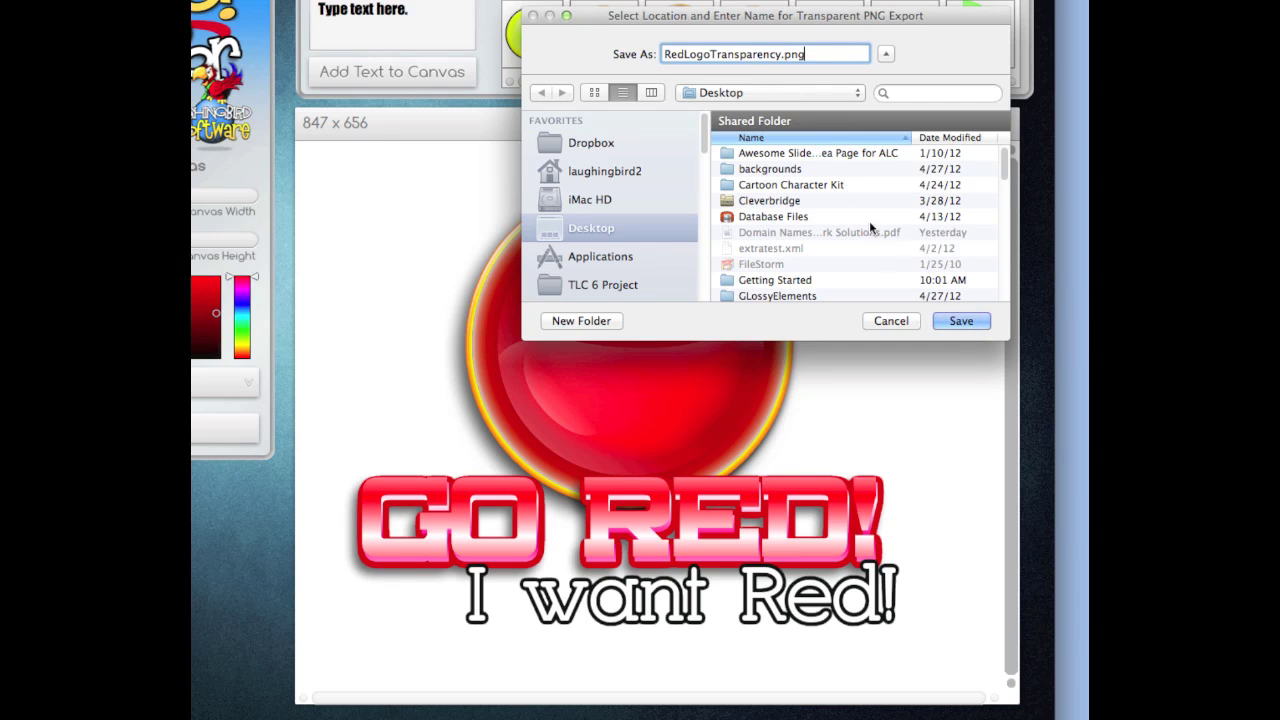
click(962, 321)
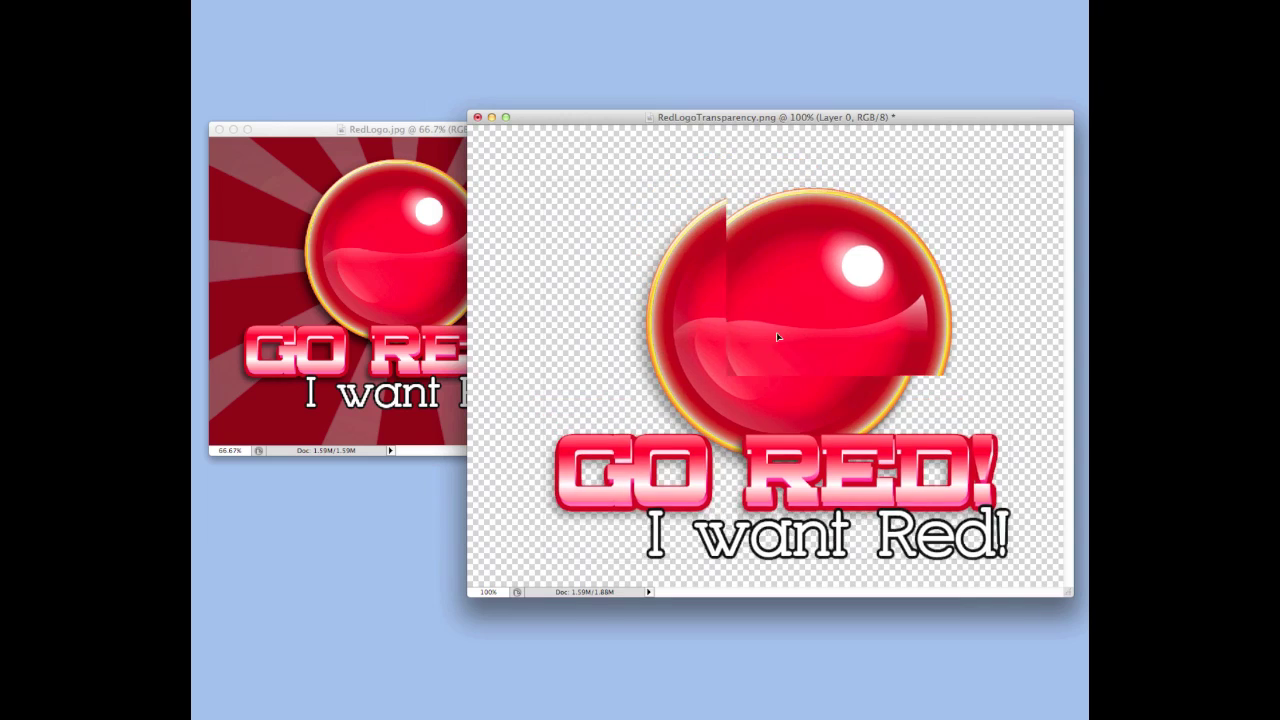
Drag the RedLogoTransparency.png logo around the Photoshop canvas to reveal its transparency.
drag(698, 305, 733, 341)
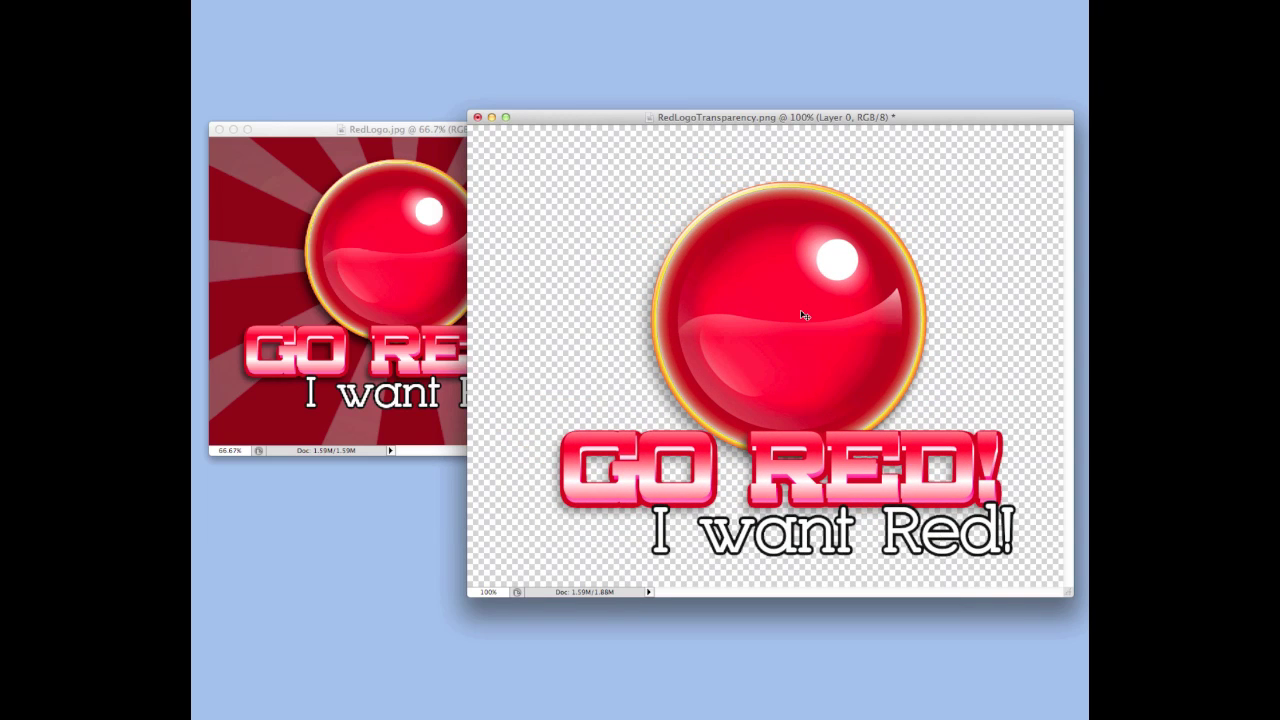
drag(804, 315, 809, 295)
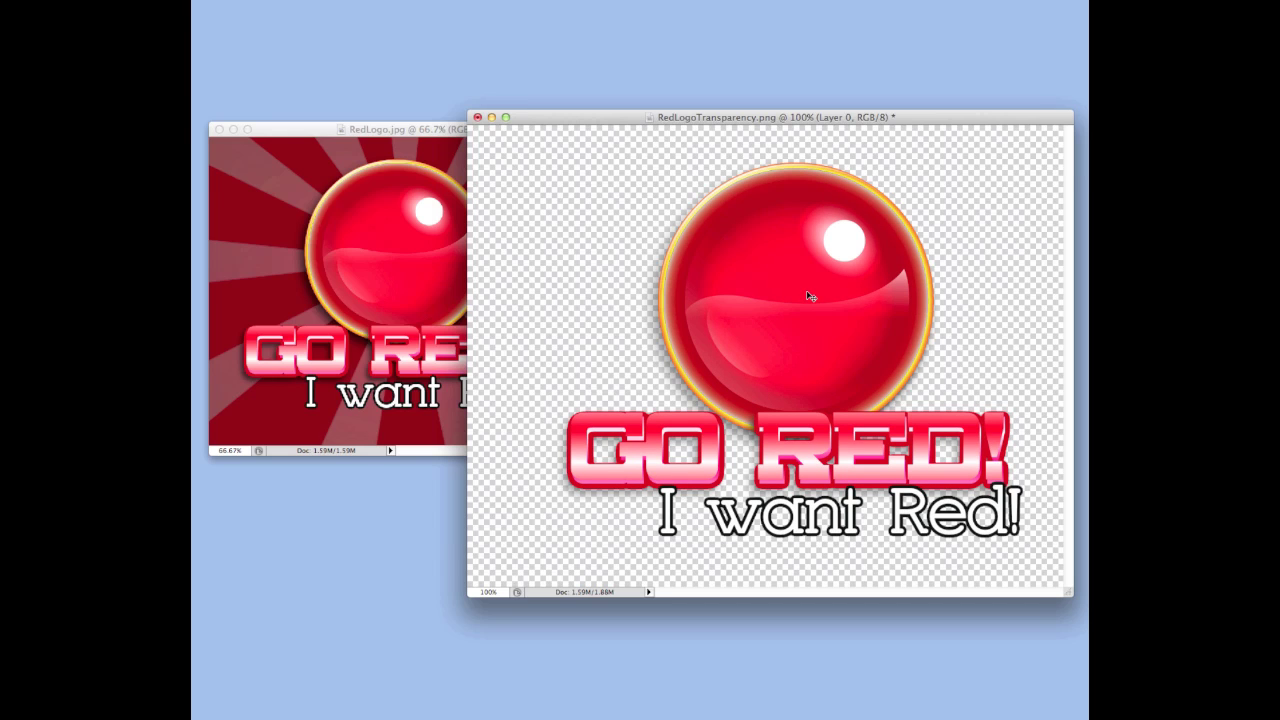
mouse_move(809, 295)
mouse_down()
mouse_move(743, 290)
mouse_move(752, 285)
mouse_up()
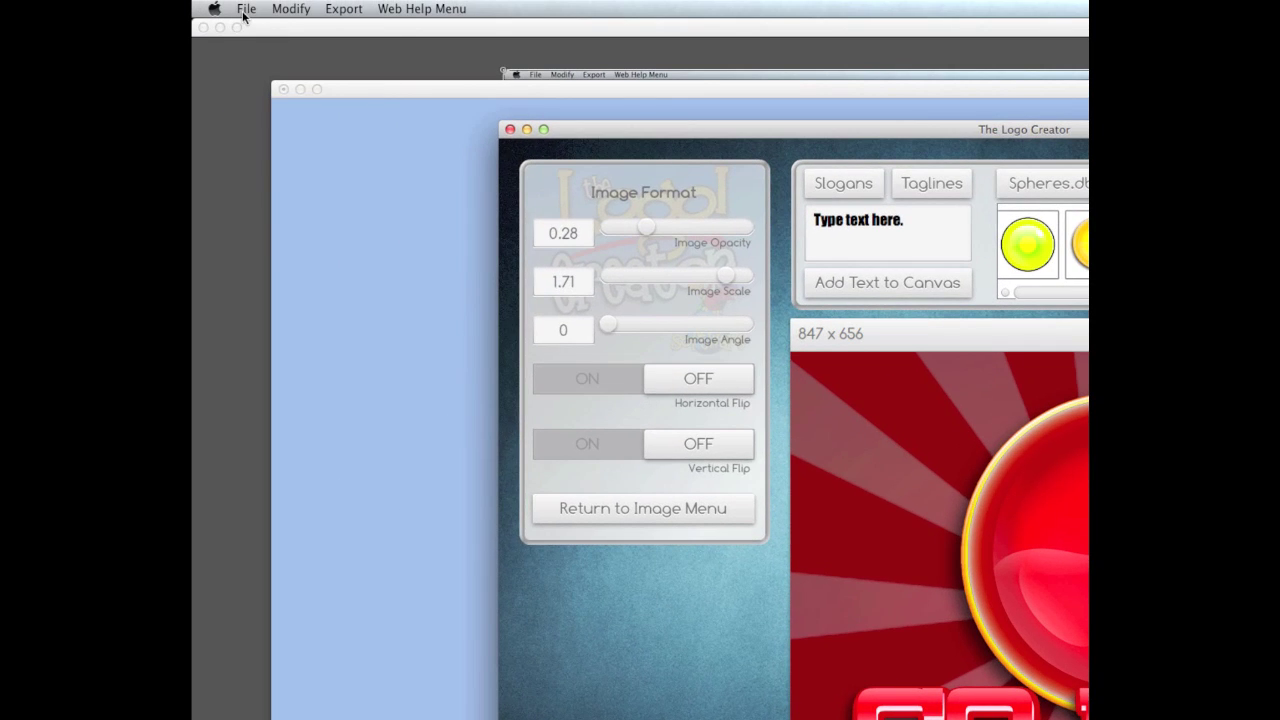
Save the design as the My Template 'RedLogo' and return to Select Templates.
click(245, 10)
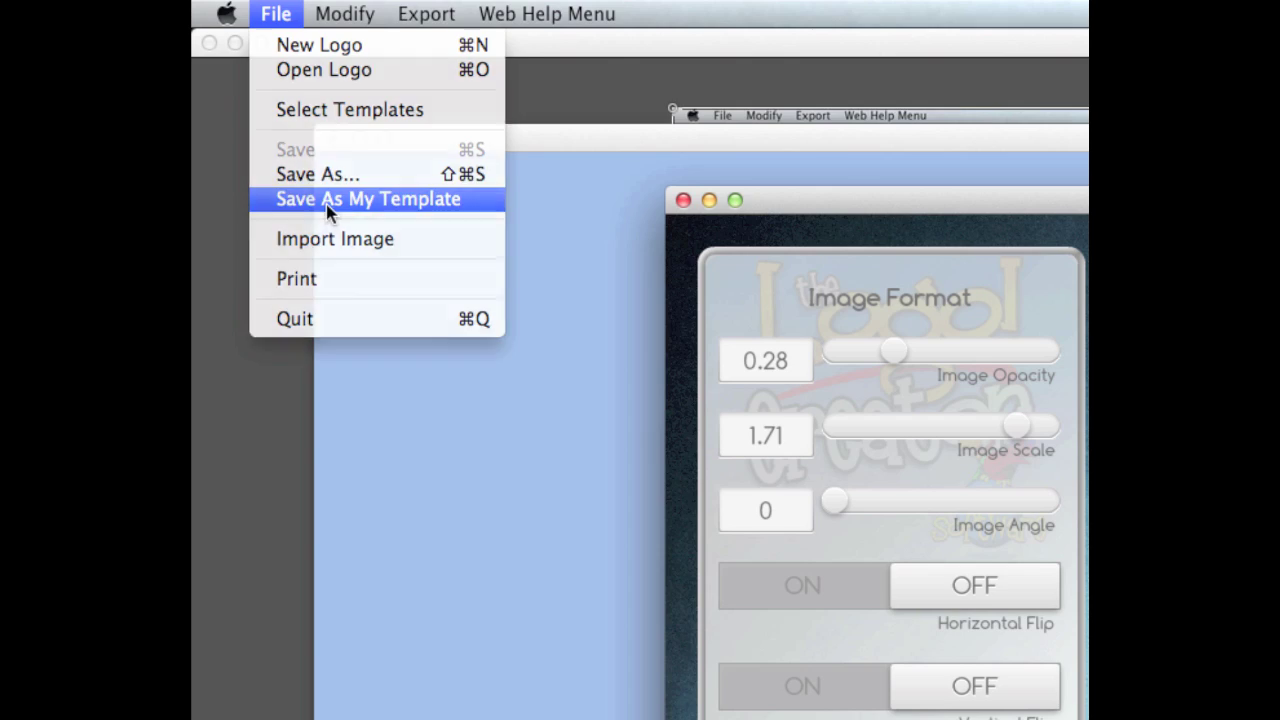
click(327, 206)
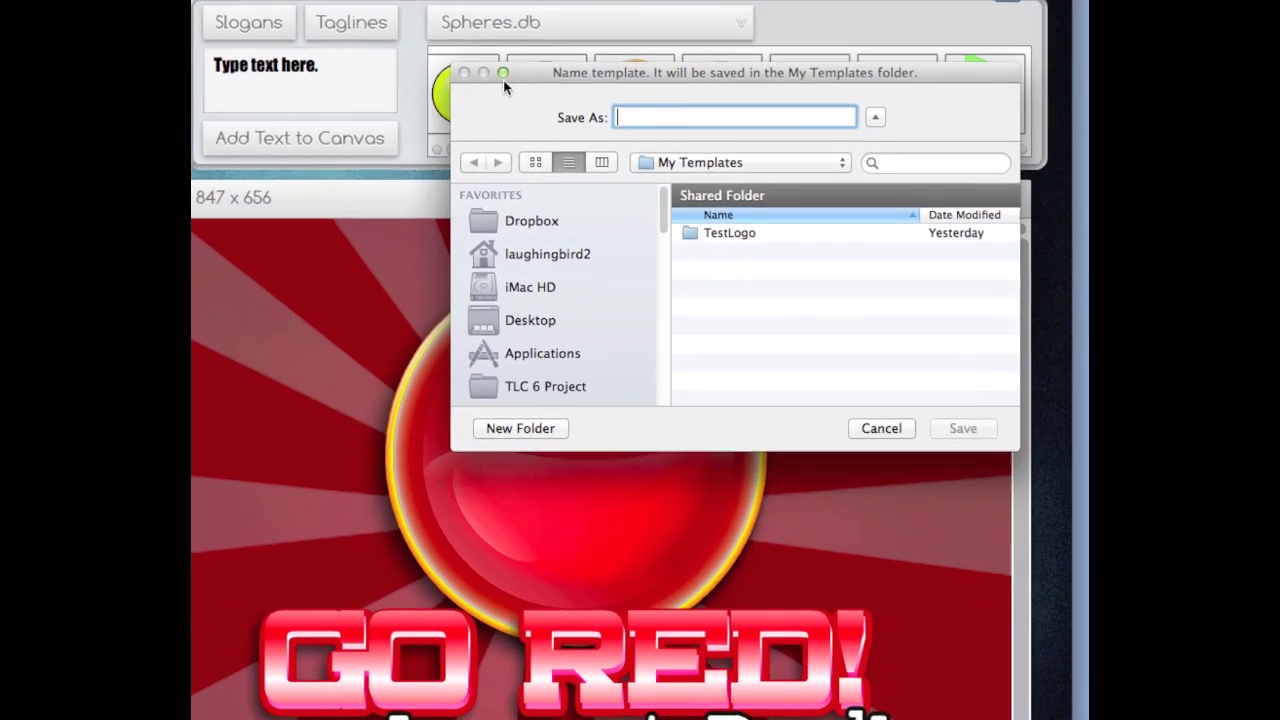
text(RedLogo)
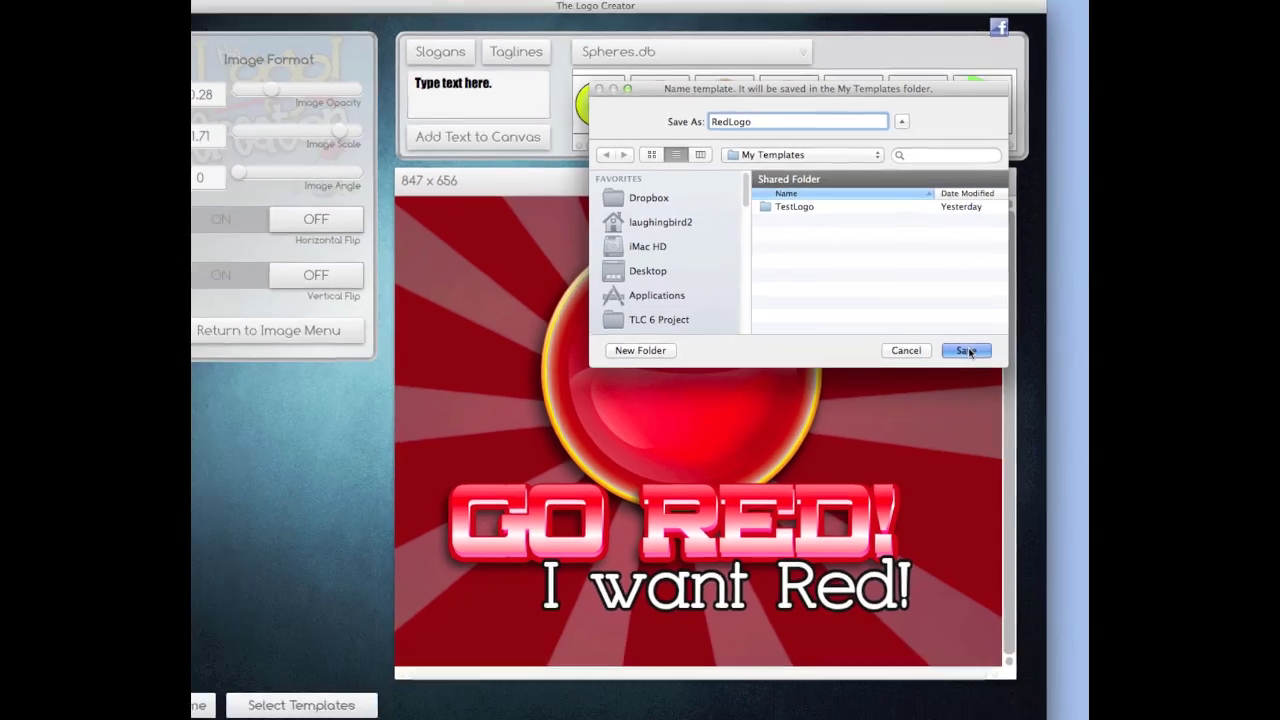
click(966, 350)
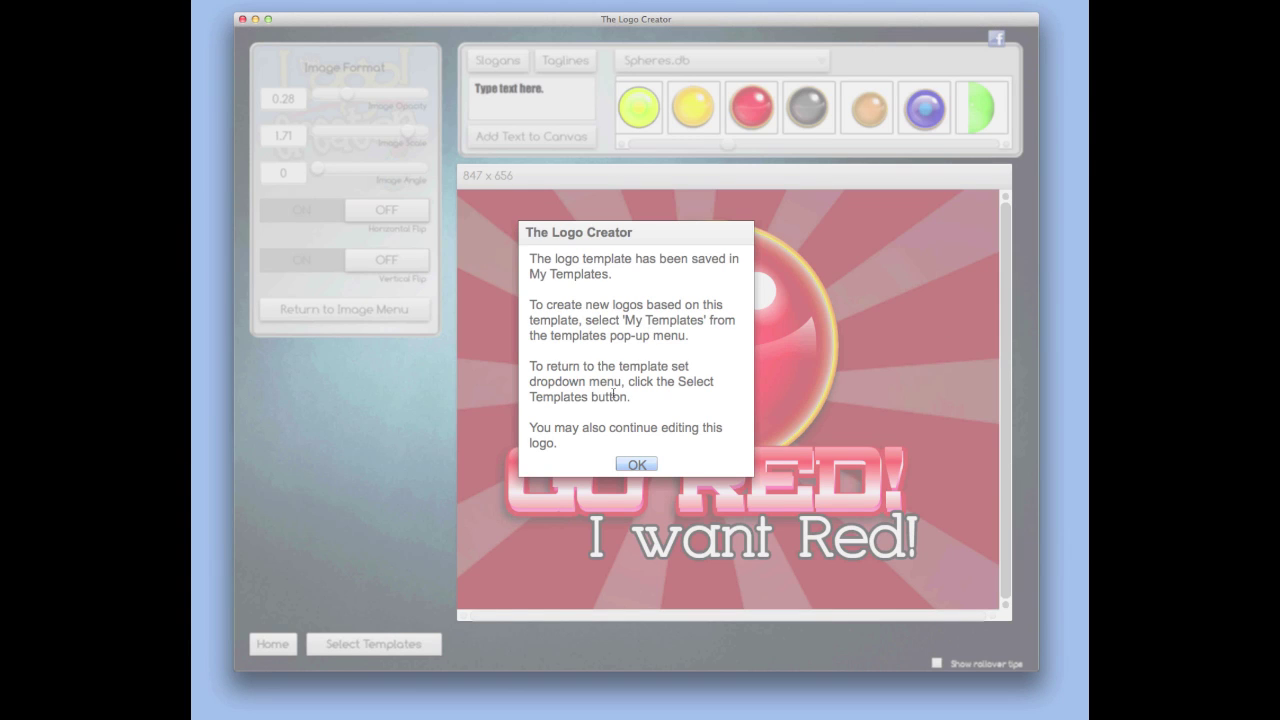
click(637, 465)
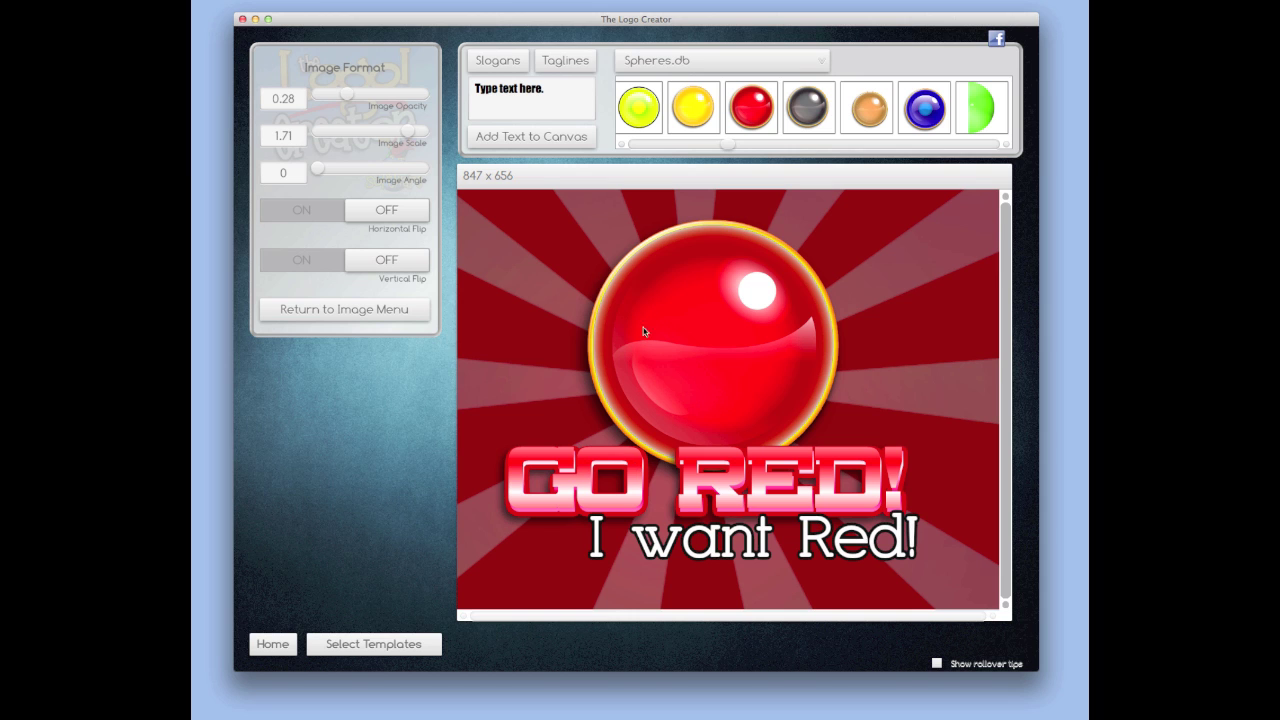
click(371, 645)
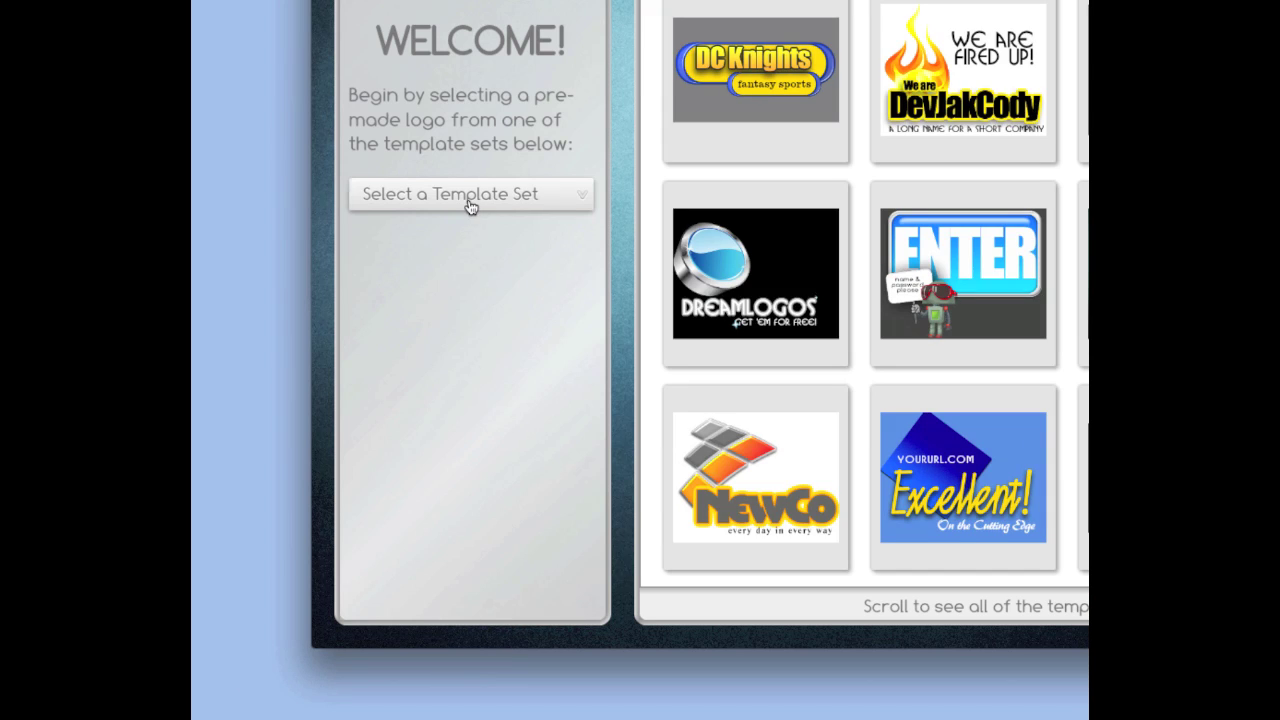
Switch the template set to My Templates and open the saved GO RED! template.
click(470, 200)
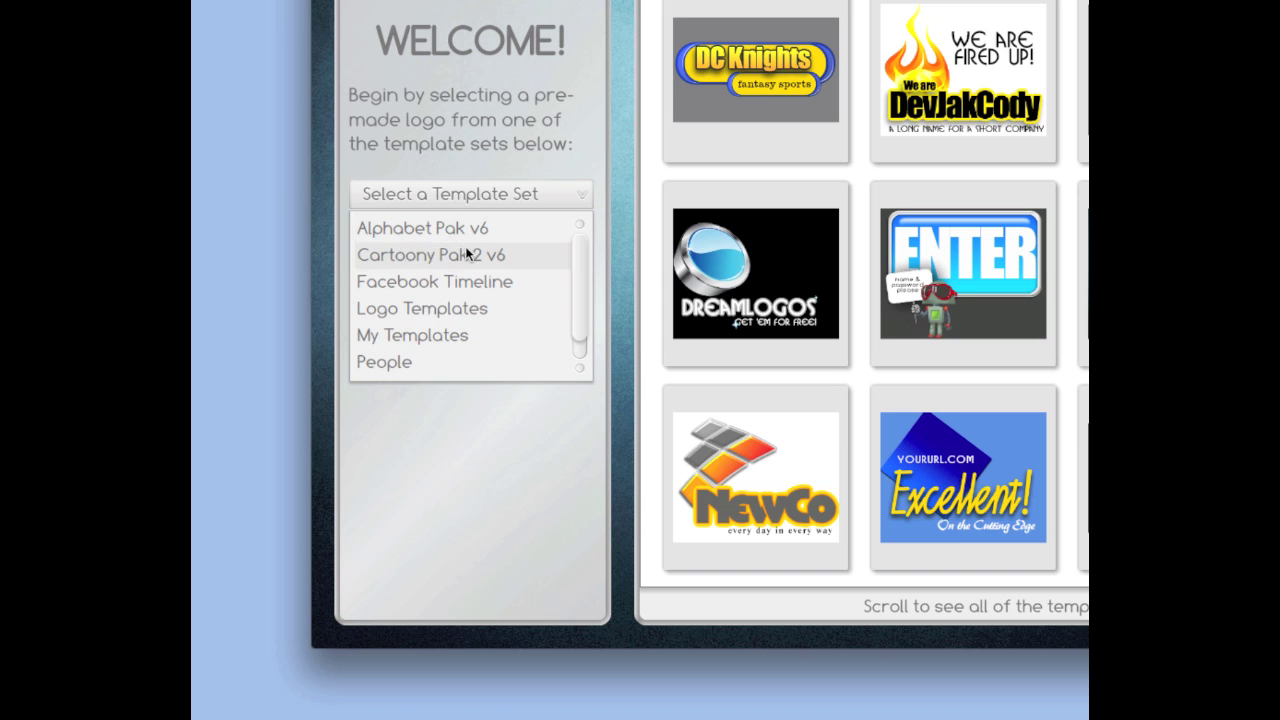
click(441, 317)
click(427, 207)
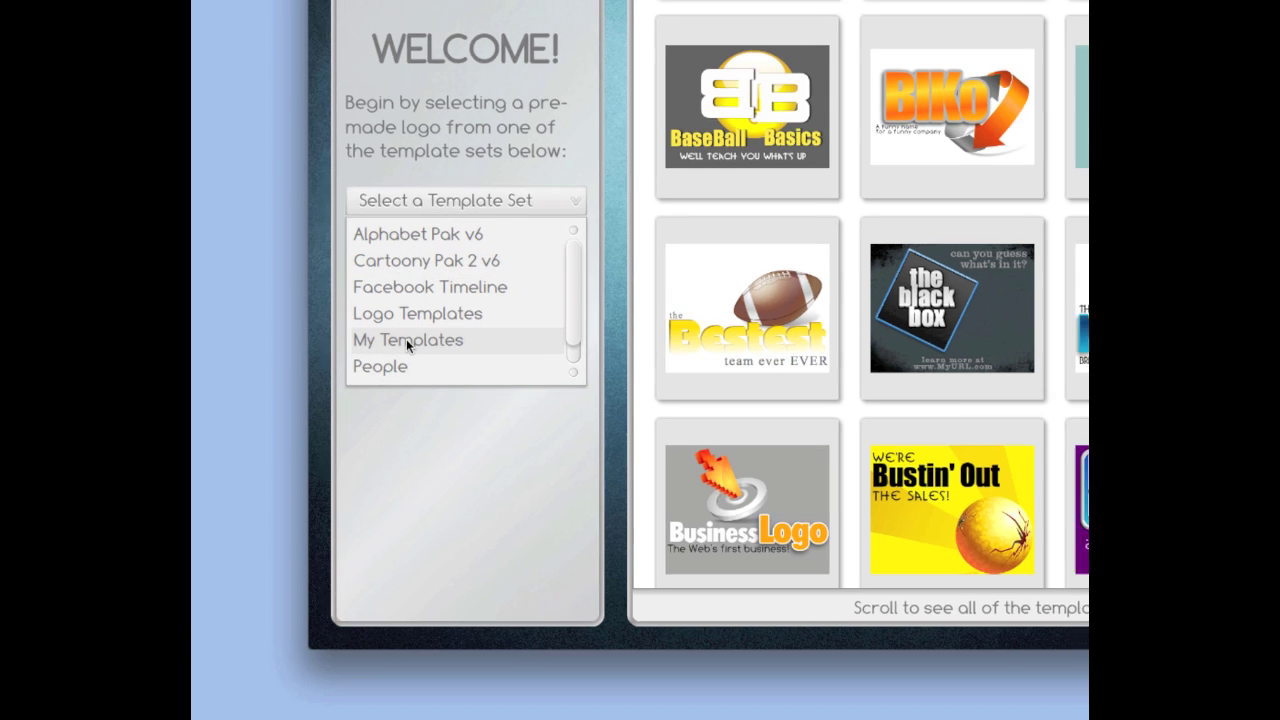
click(407, 341)
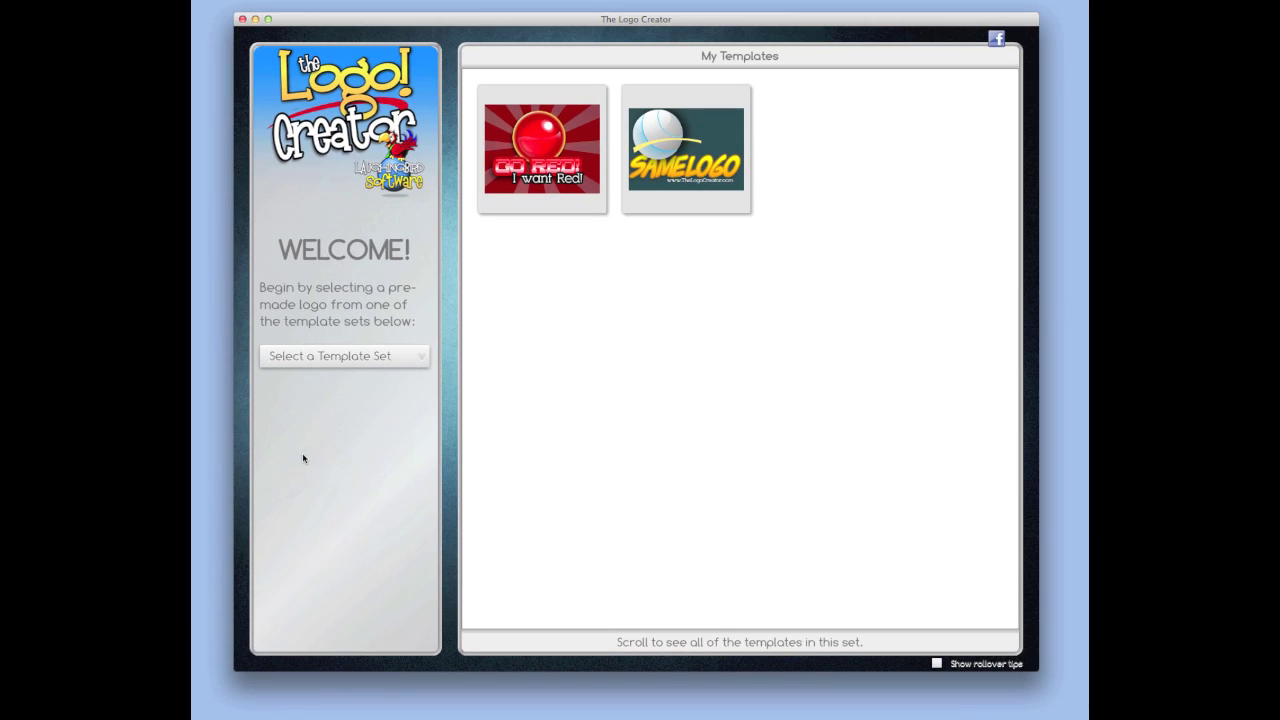
click(539, 144)
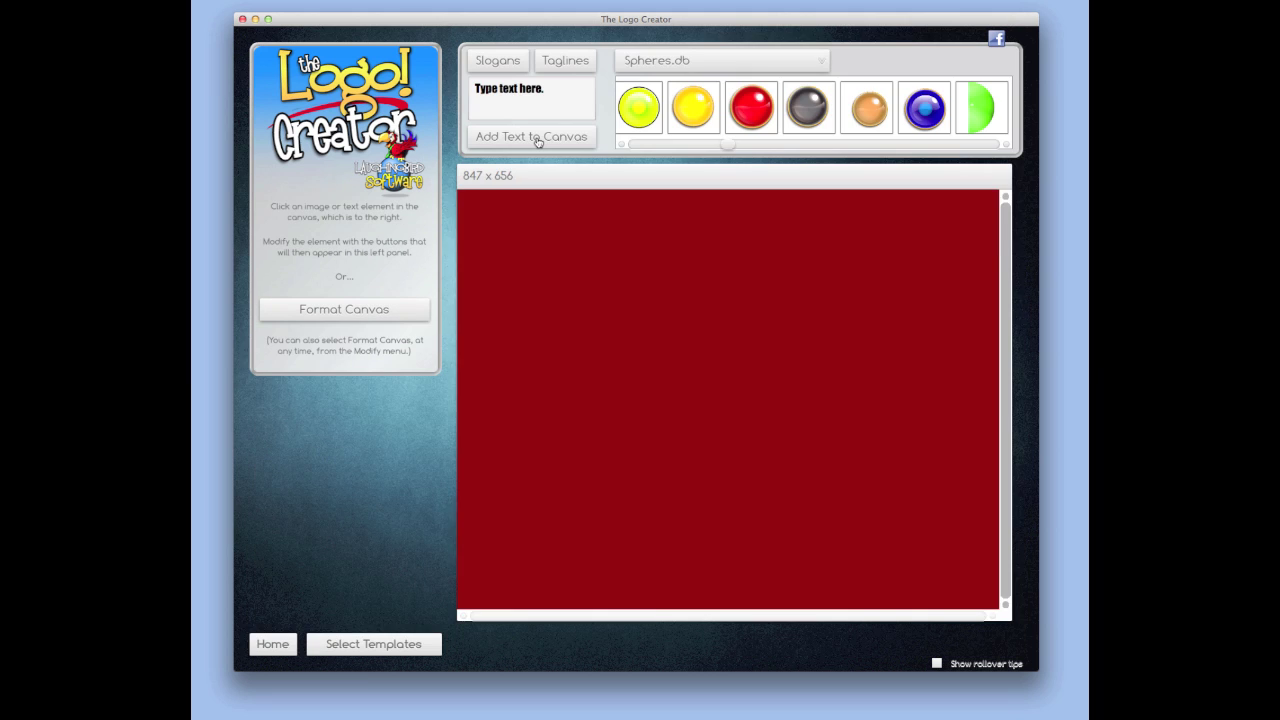